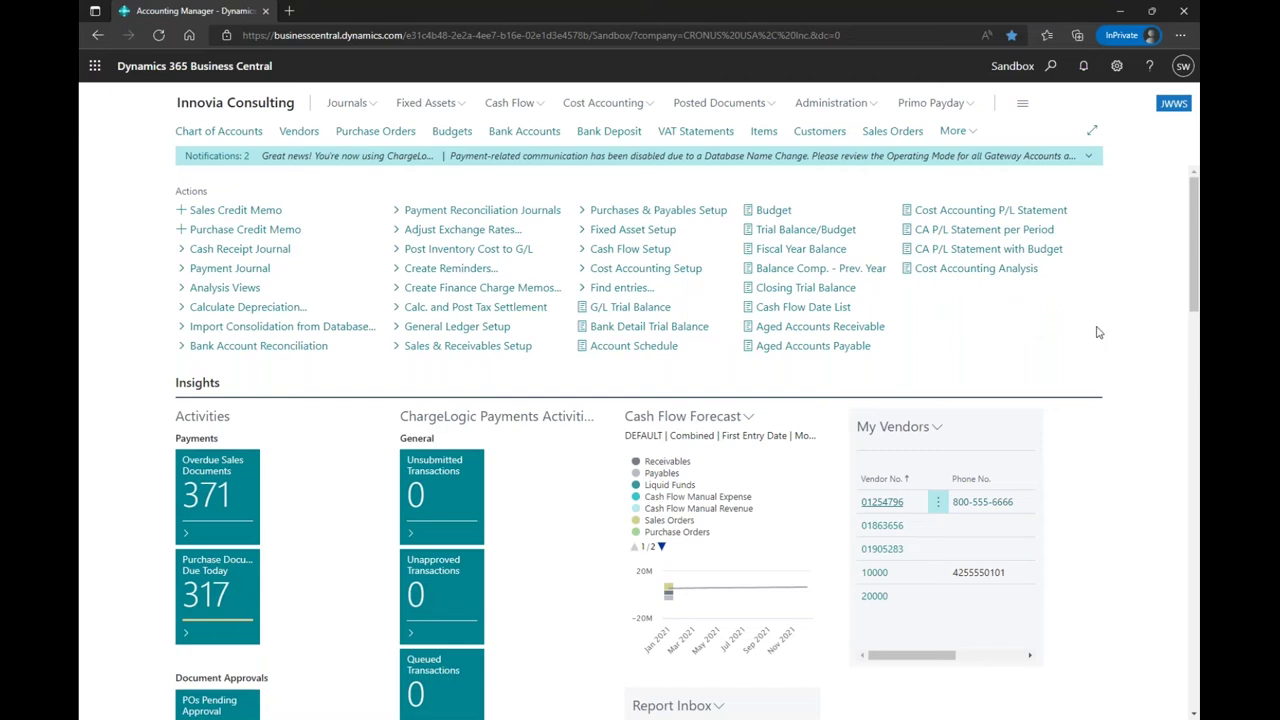
click(1115, 72)
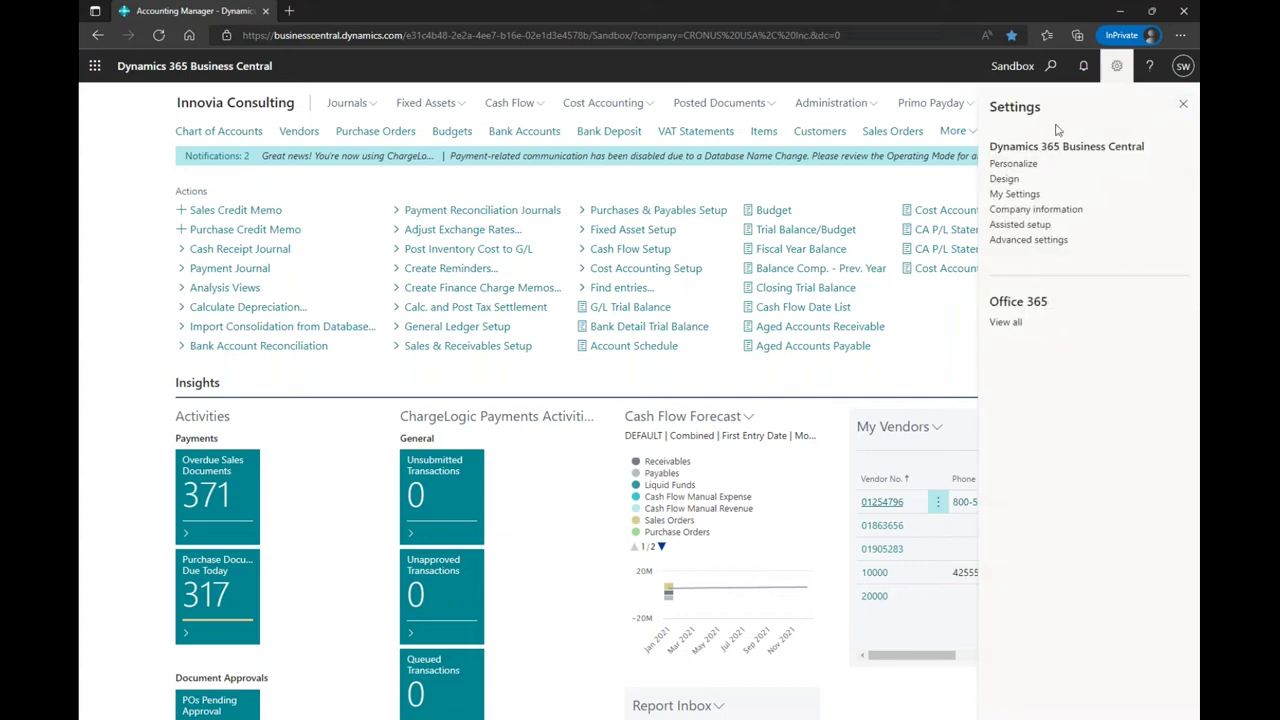
click(1013, 194)
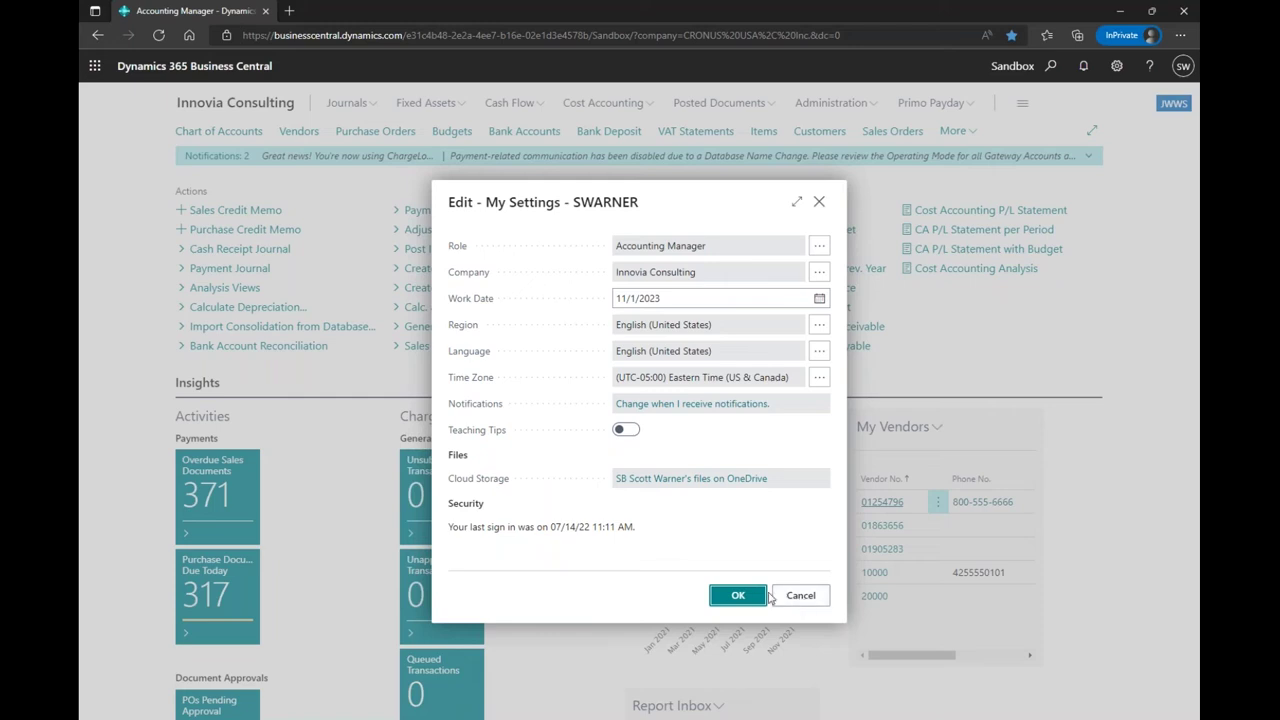
click(738, 596)
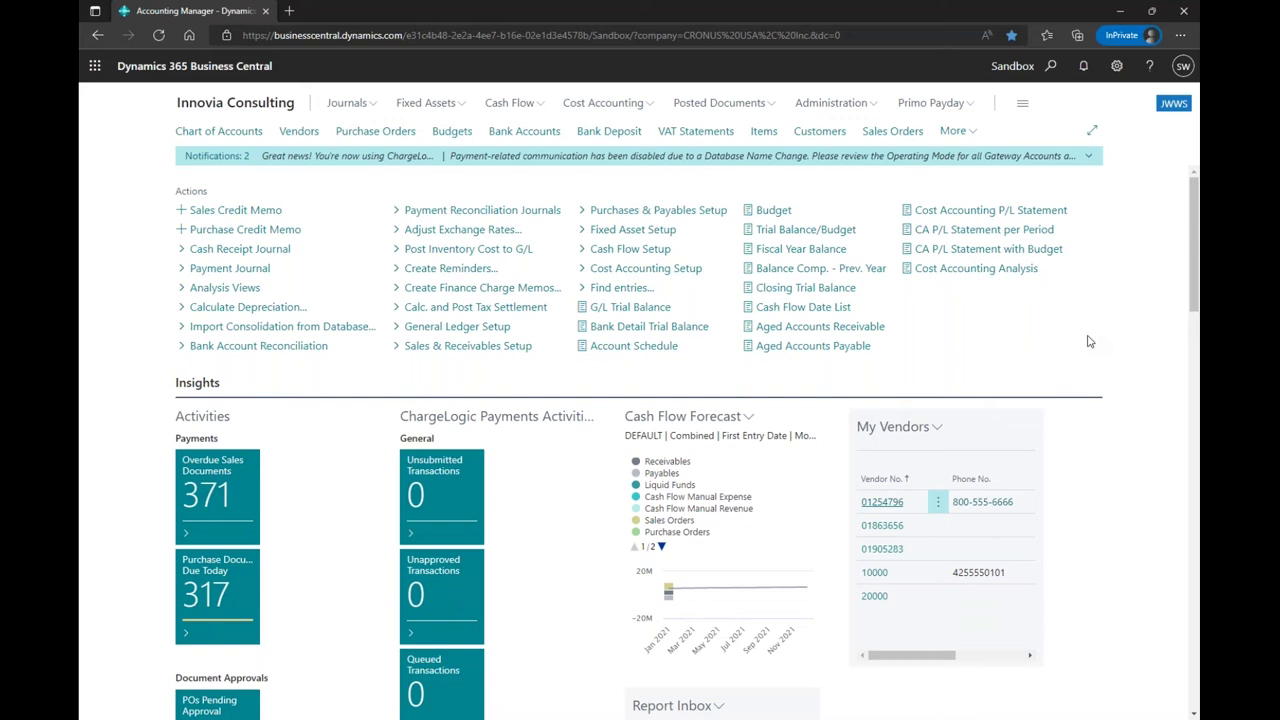
scroll(1102, 335, down, 1)
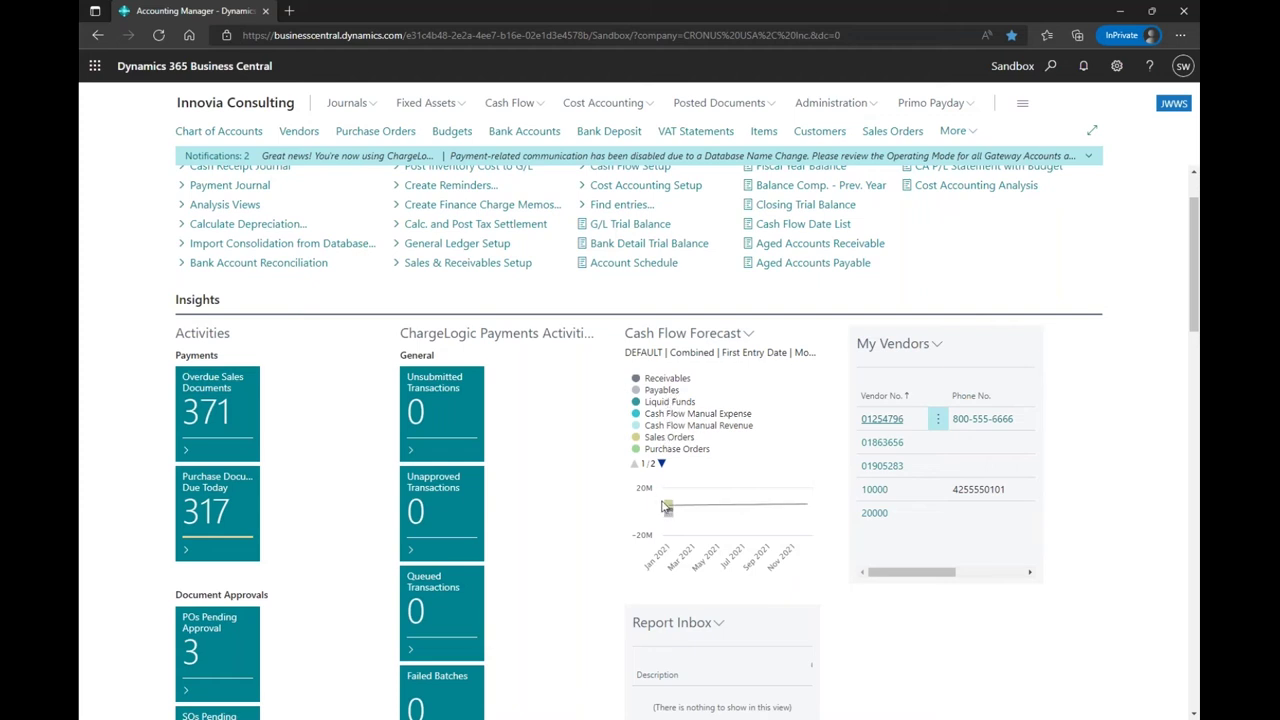
mouse_move(668, 508)
mouse_move(707, 516)
scroll(571, 408, down, 1)
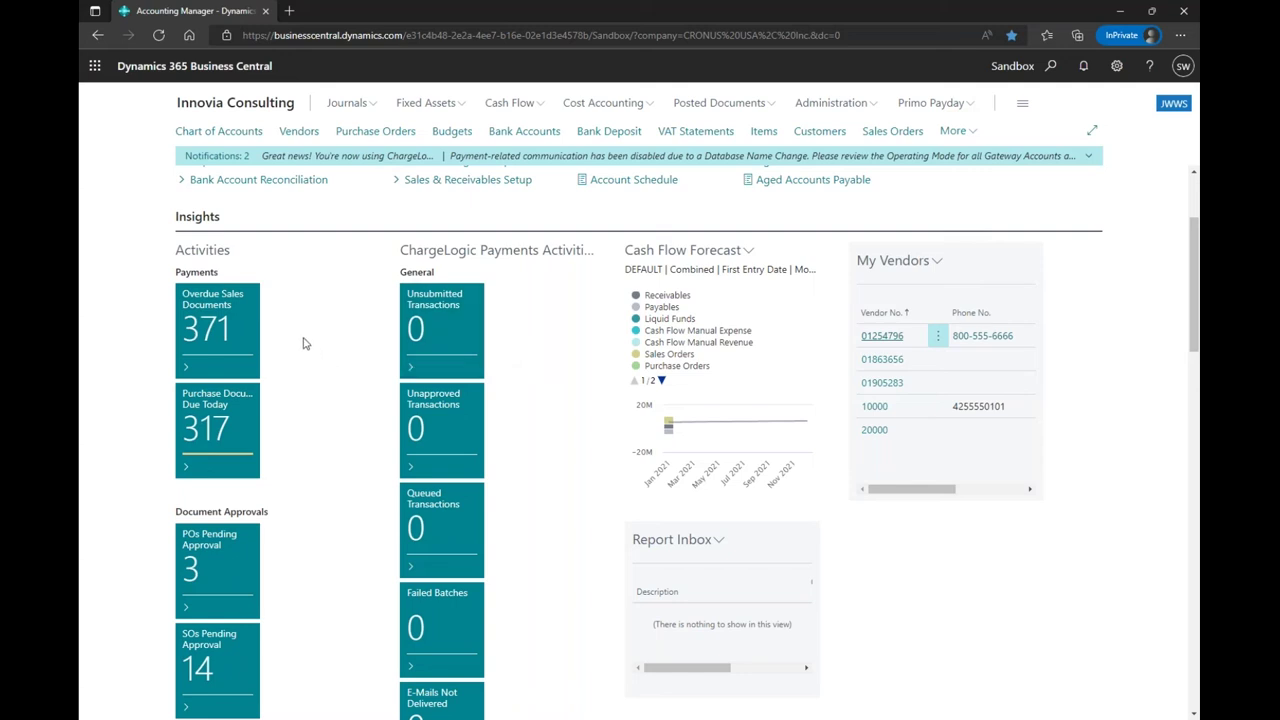
scroll(334, 360, down, 1)
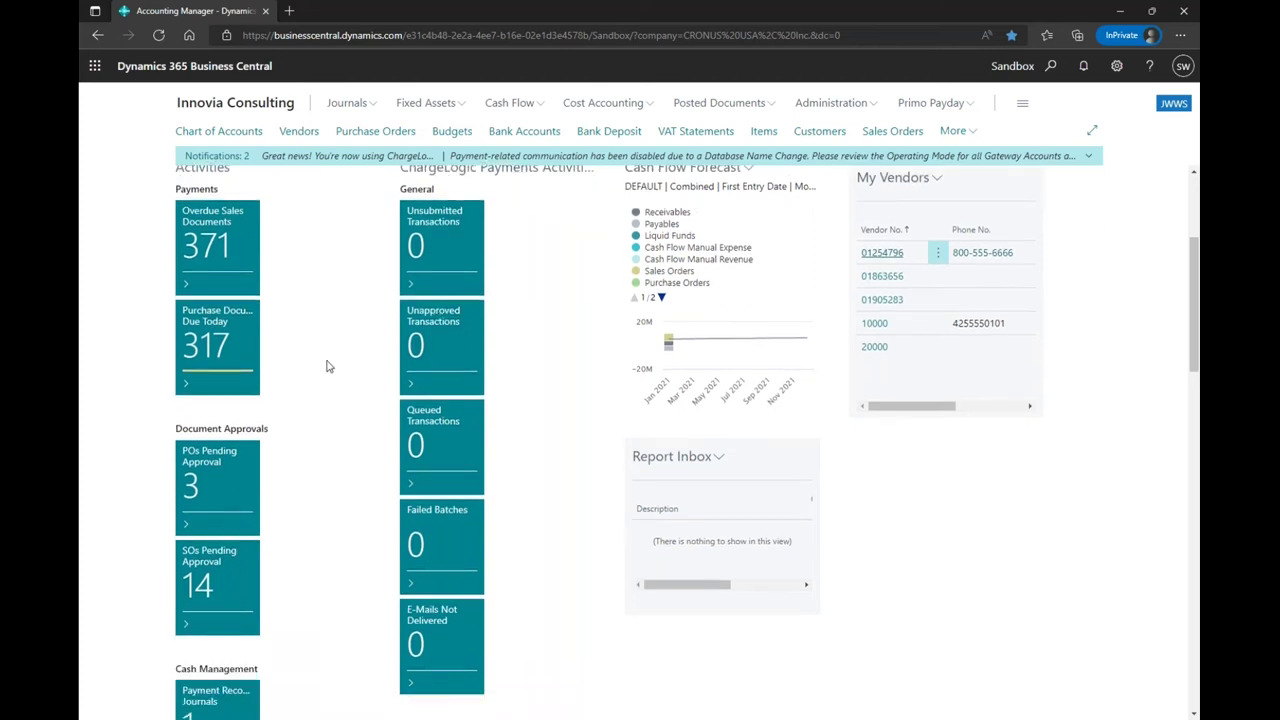
click(221, 342)
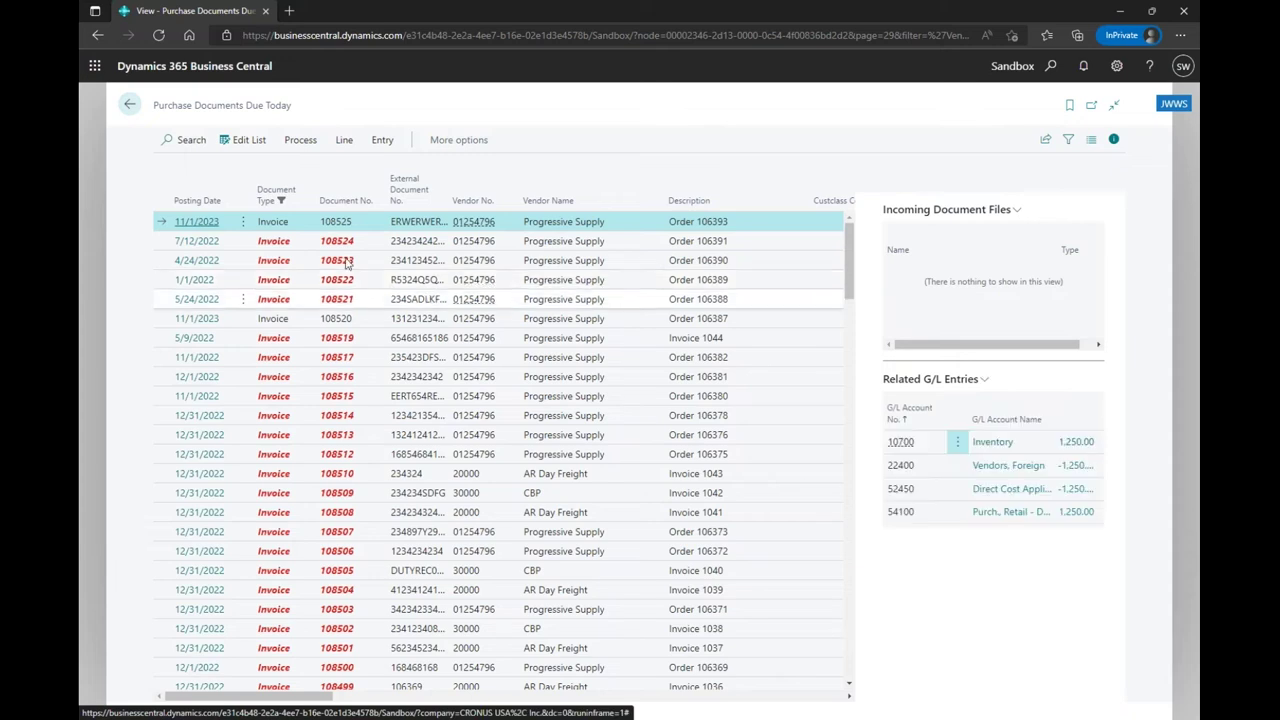
scroll(340, 308, down, 5)
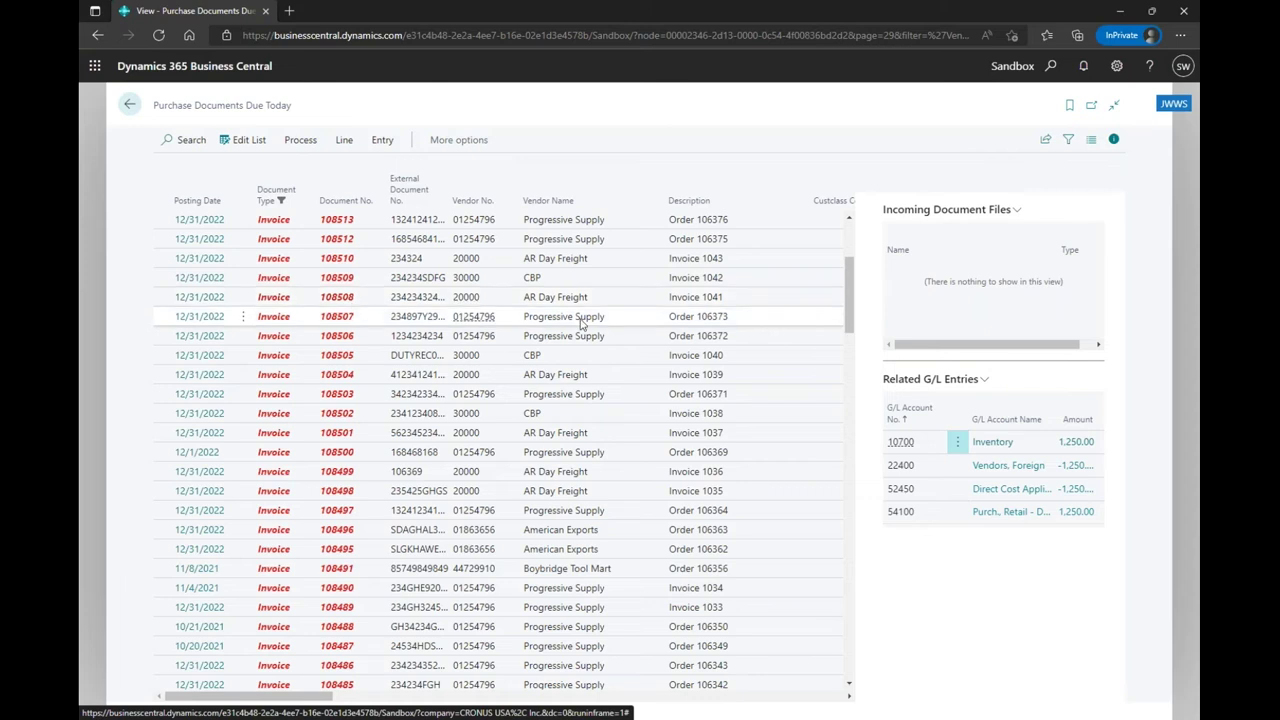
click(1114, 140)
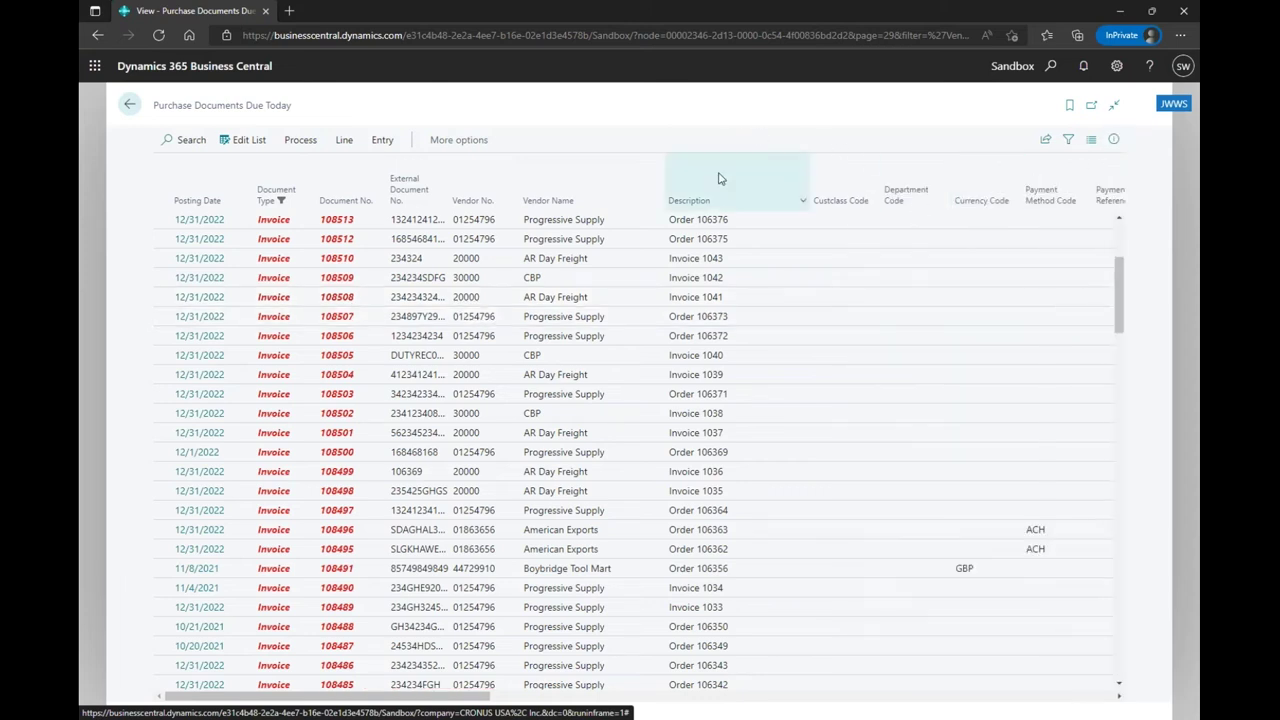
click(133, 107)
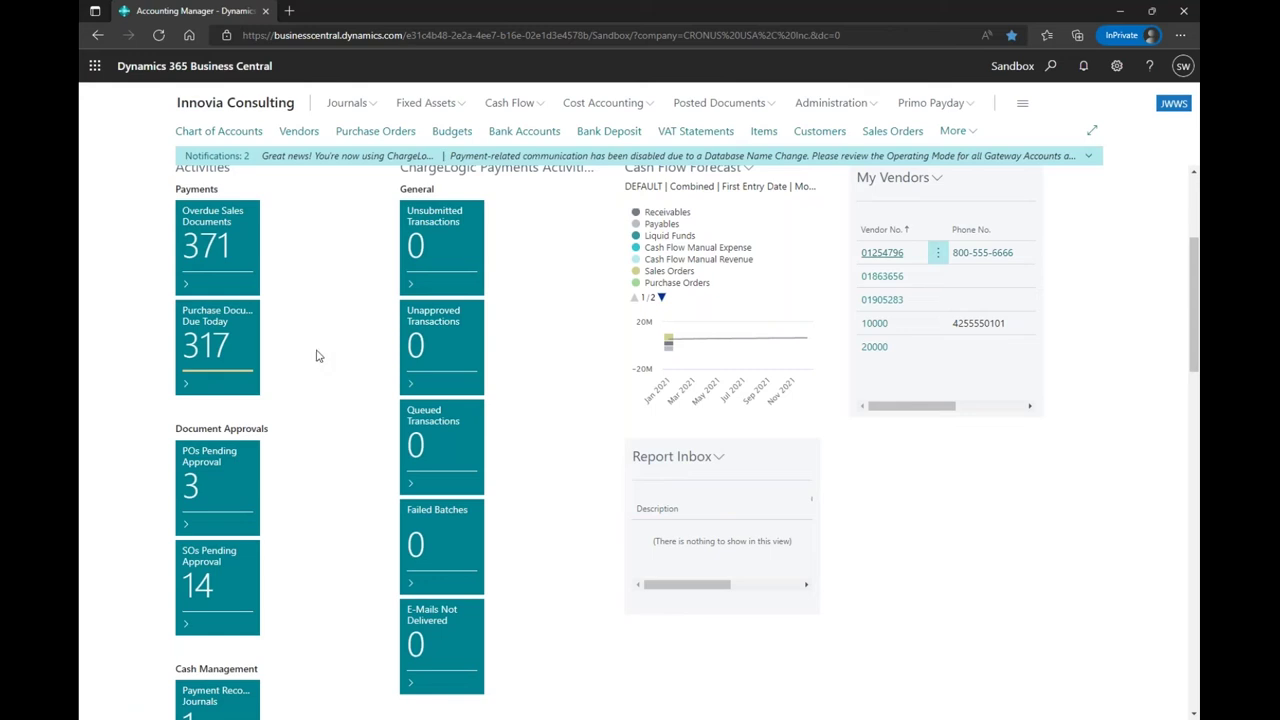
scroll(316, 356, down, 1)
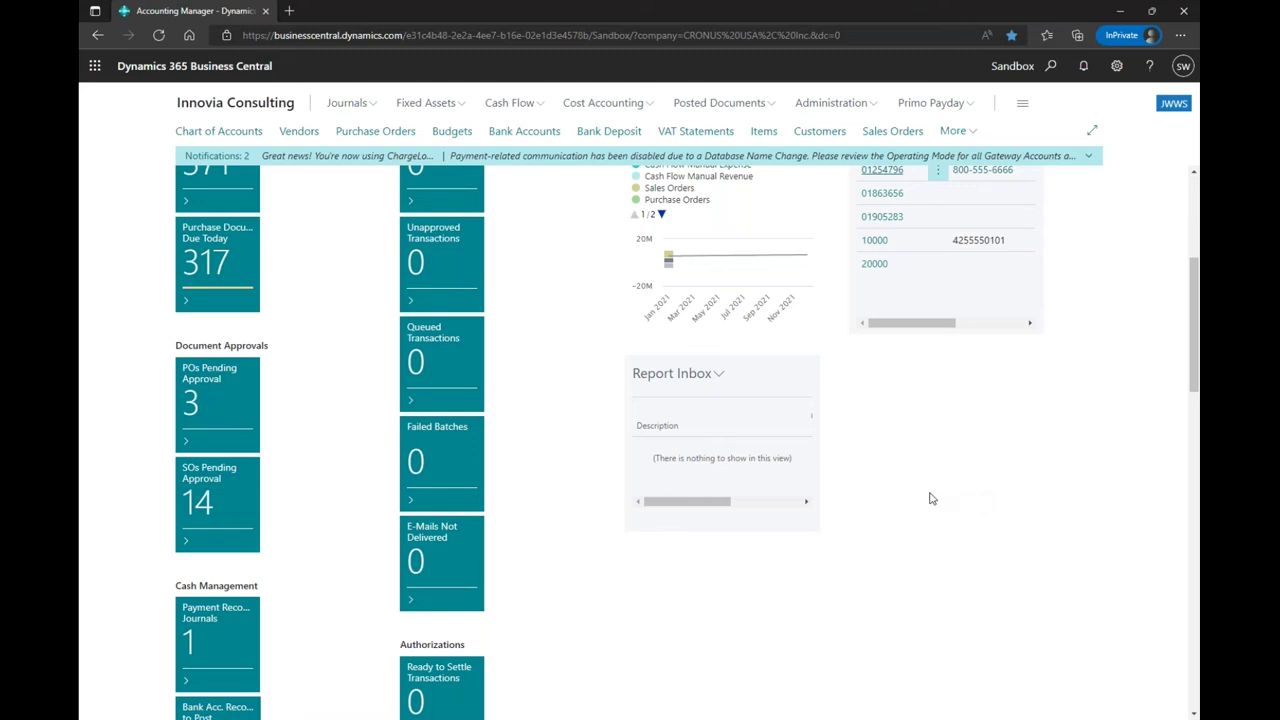
scroll(932, 498, up, 5)
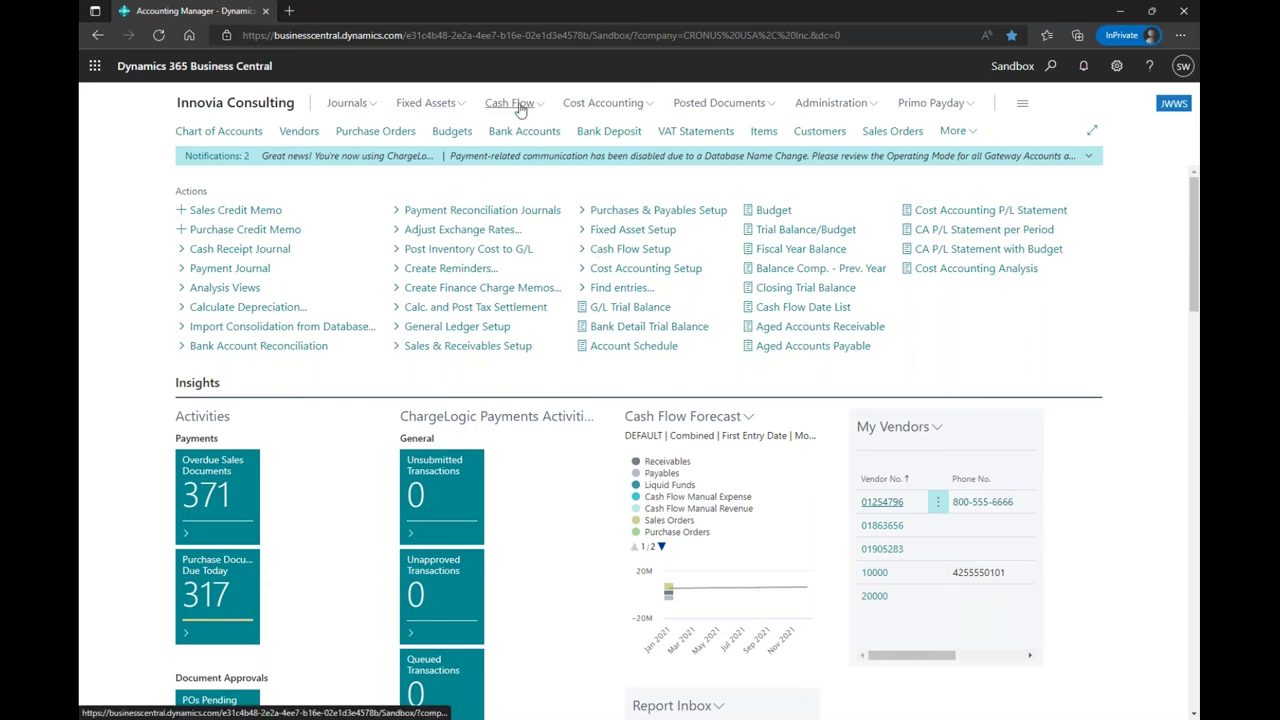
Go to Journals > Cash Receipt Journals and open the GENERAL batch.
click(366, 107)
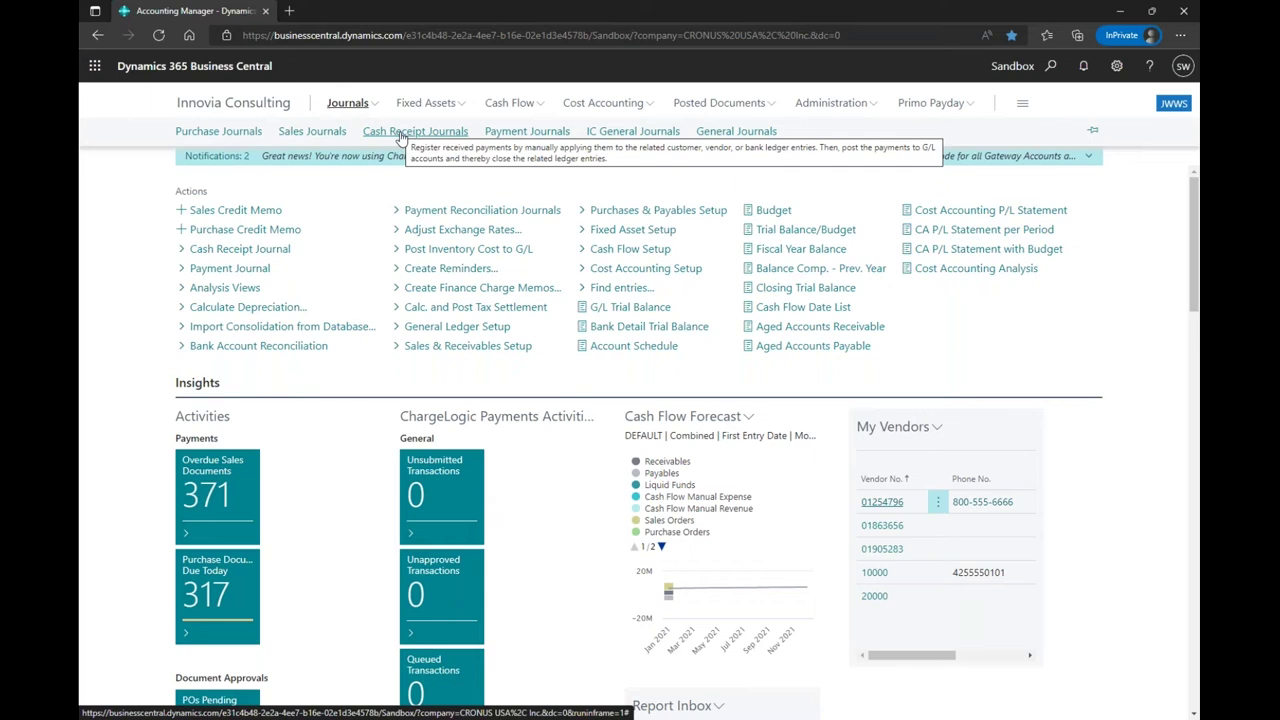
click(400, 136)
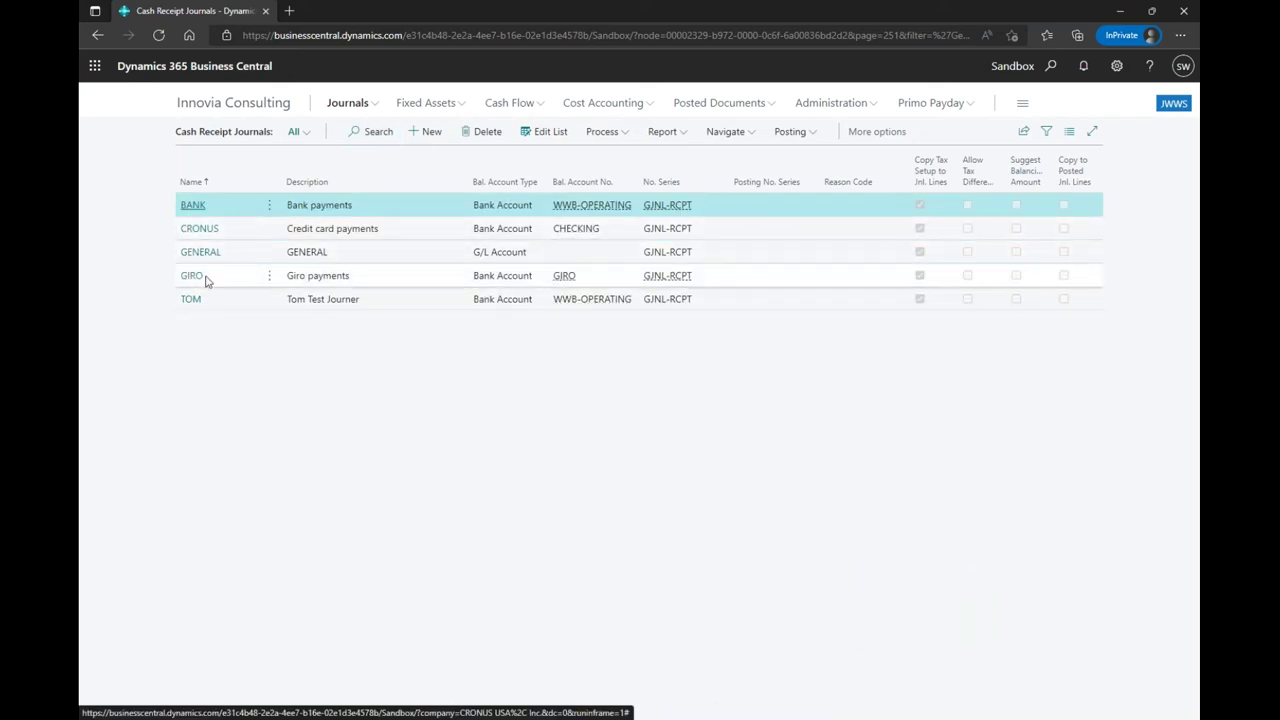
right_click(237, 330)
click(181, 362)
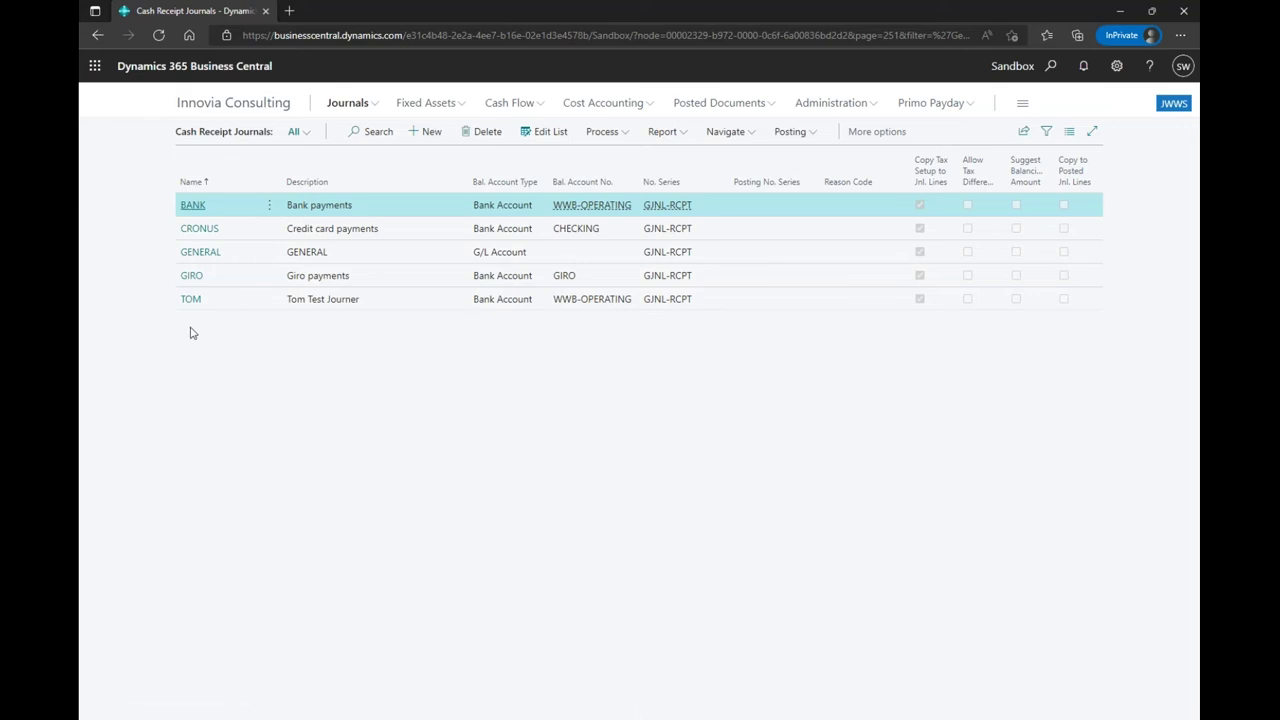
click(201, 258)
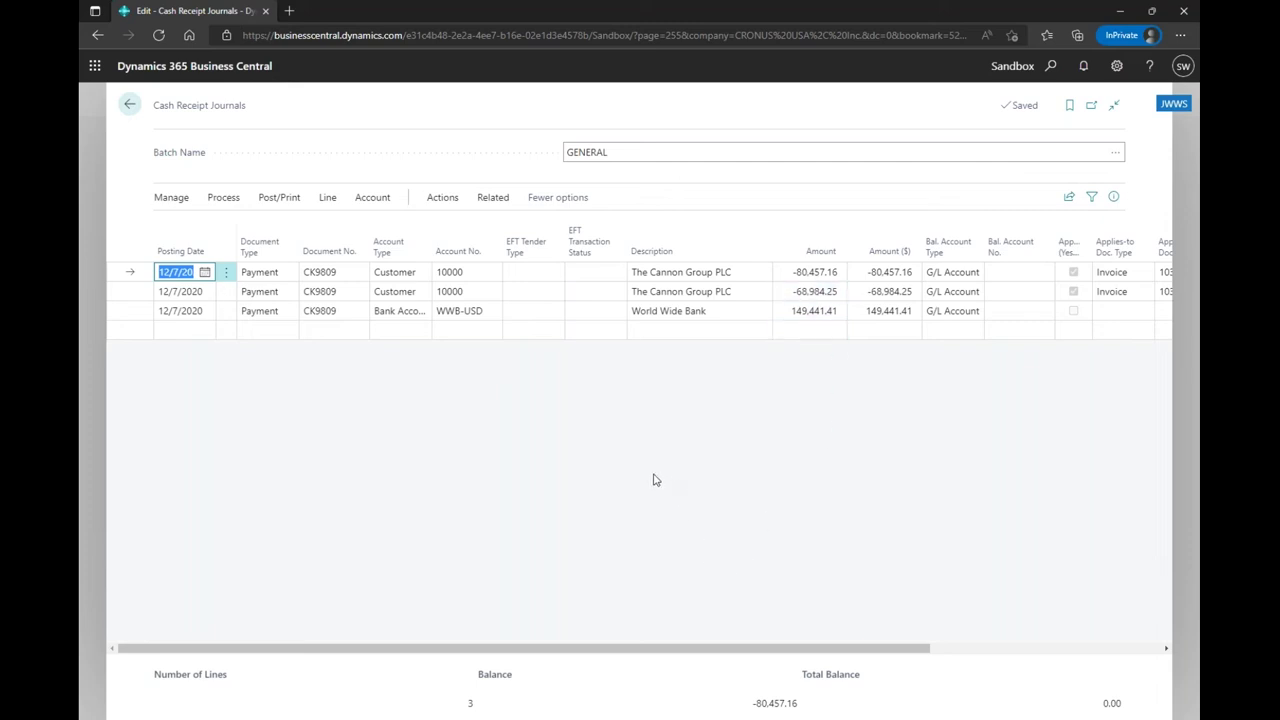
Scroll across the GENERAL journal grid to review all columns, then scroll back.
drag(600, 648, 660, 648)
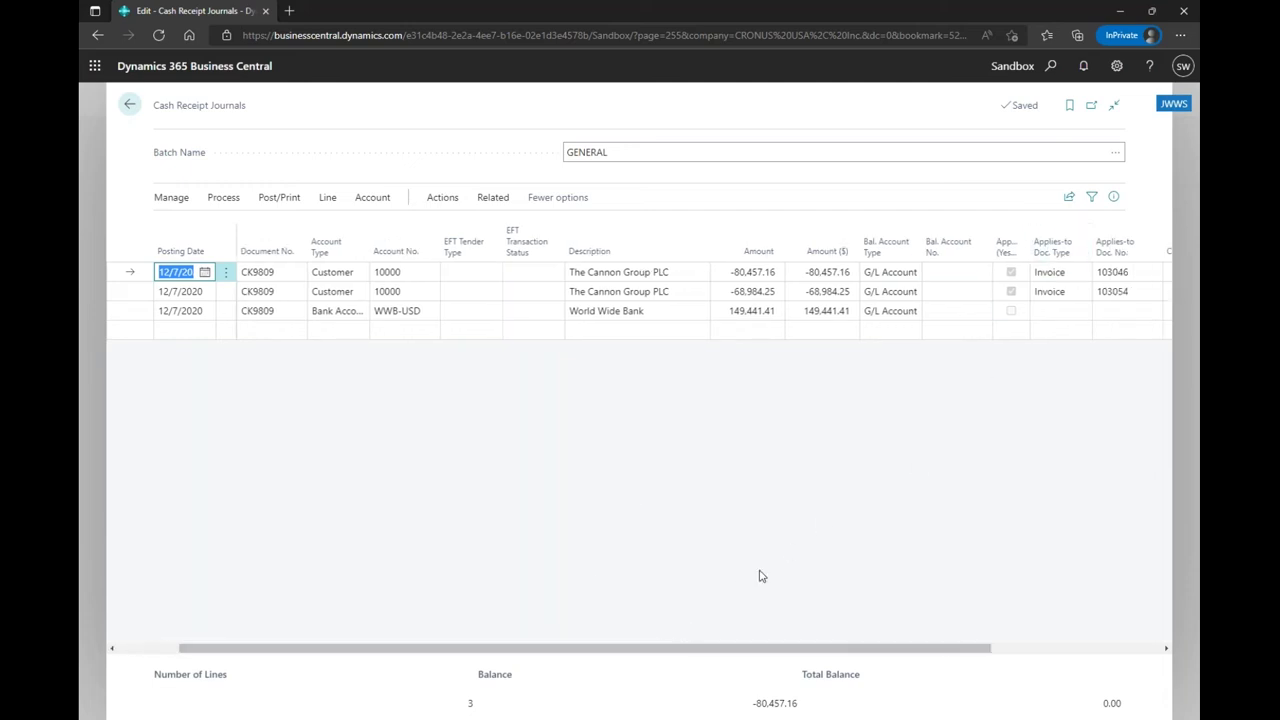
drag(674, 648, 771, 648)
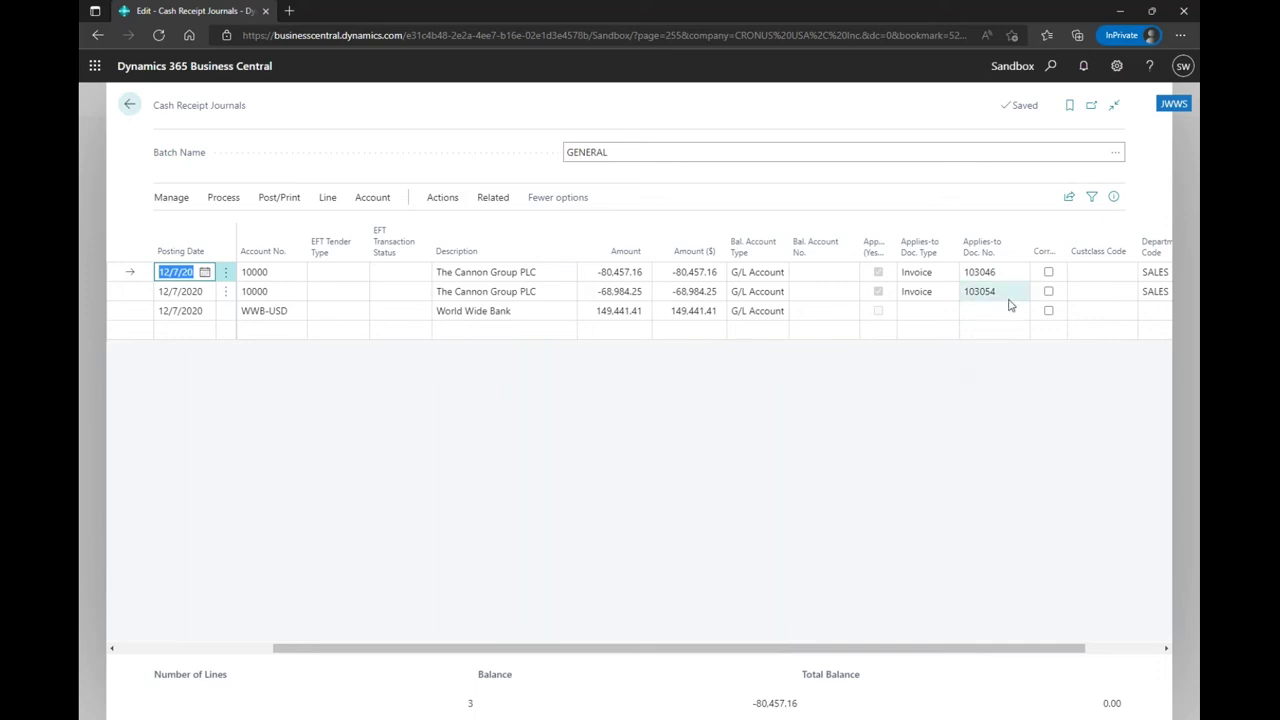
drag(808, 648, 950, 645)
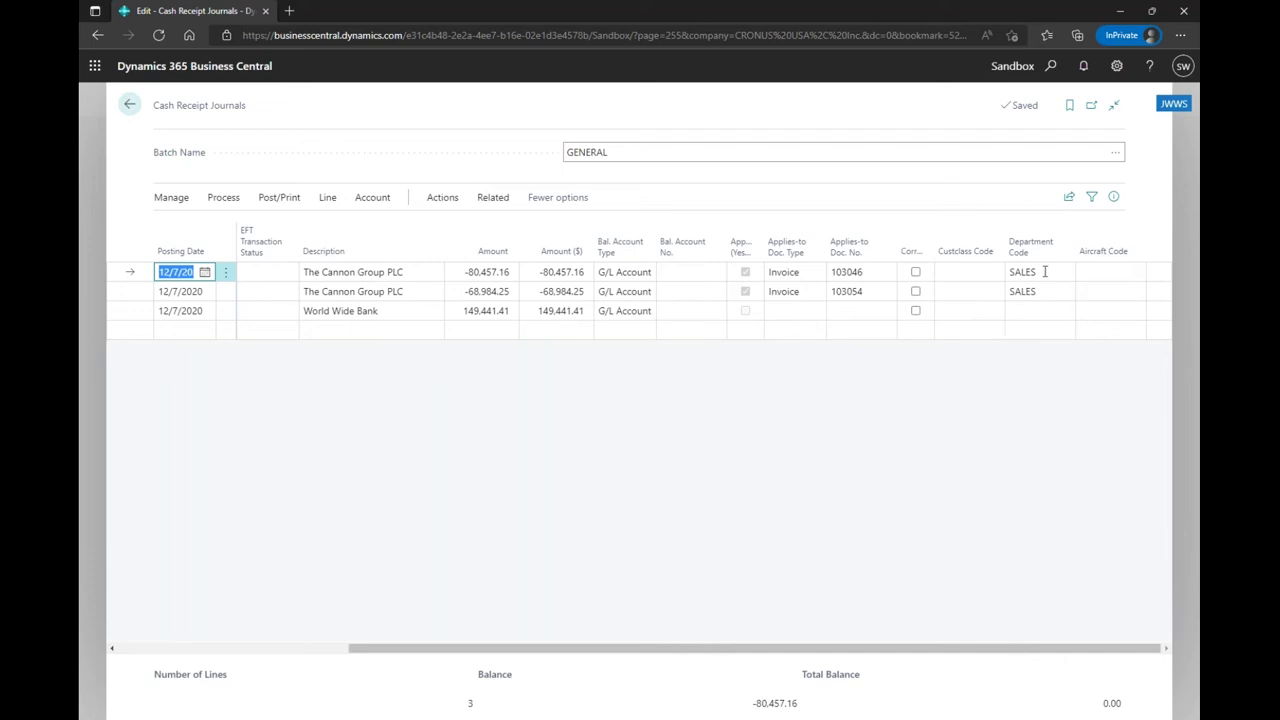
drag(883, 650, 517, 591)
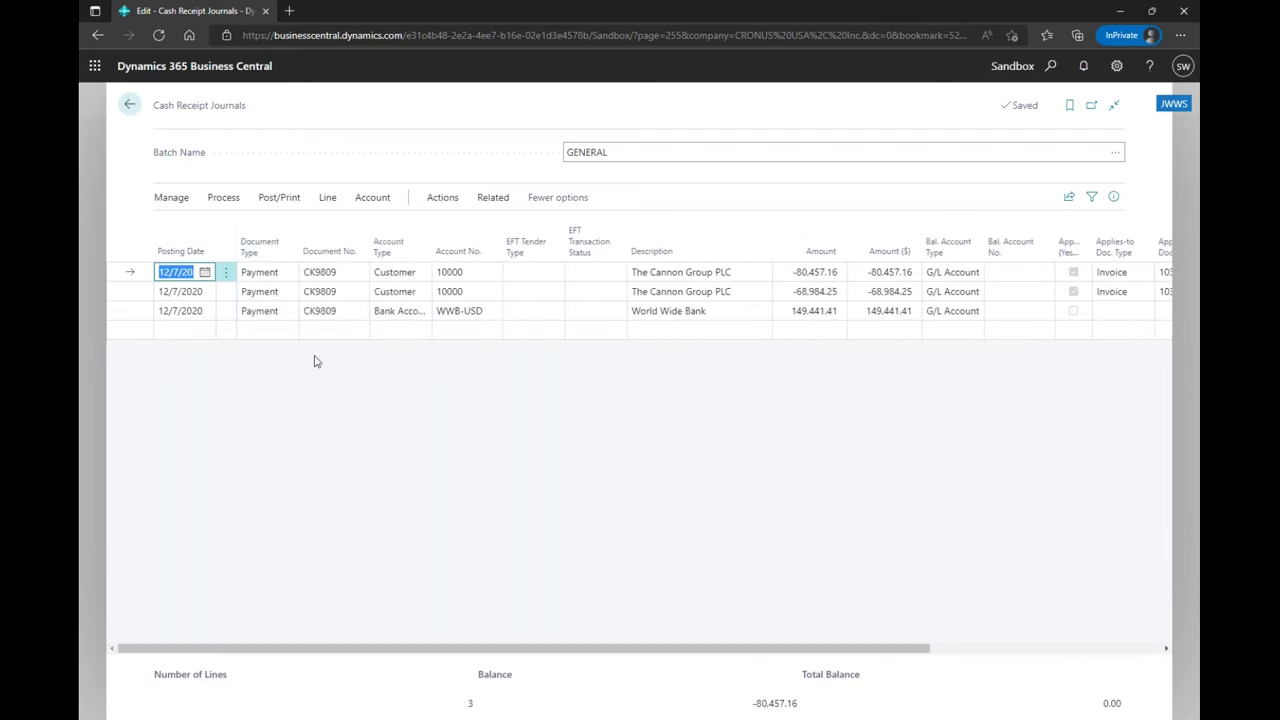
Close the GENERAL journal lines to return to the batch list and expand the Journals menu.
click(173, 160)
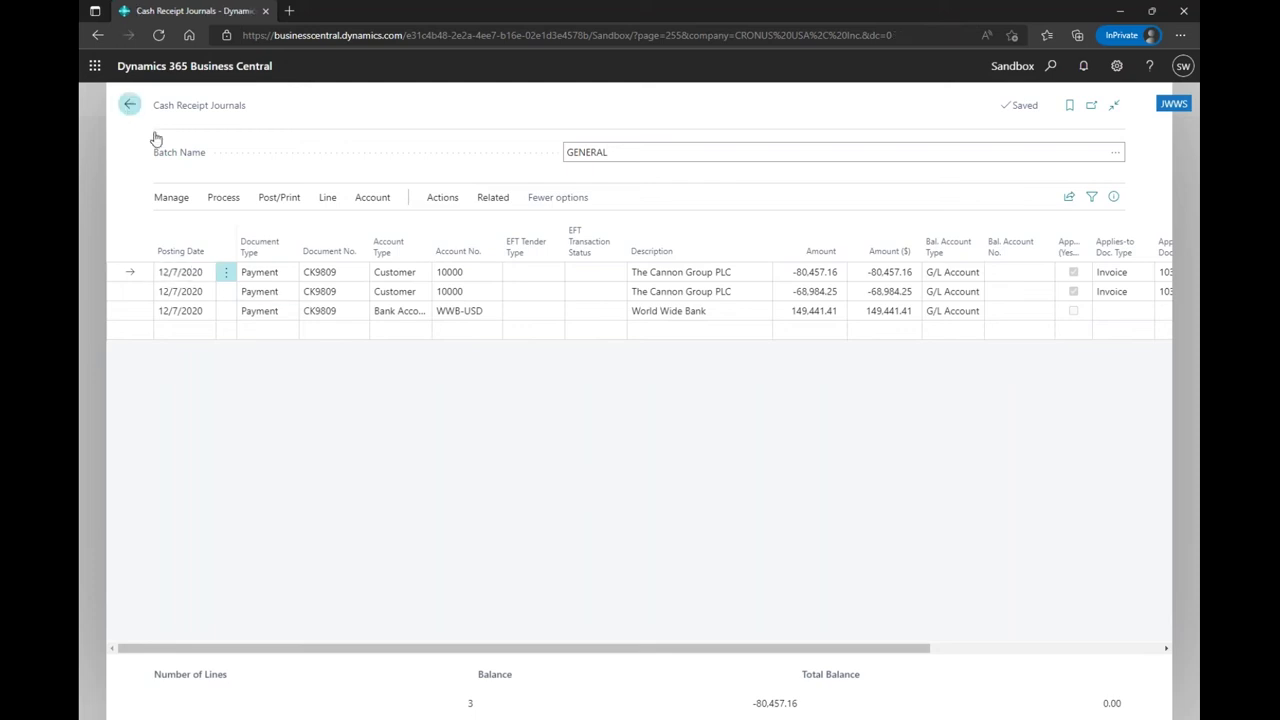
key(Escape)
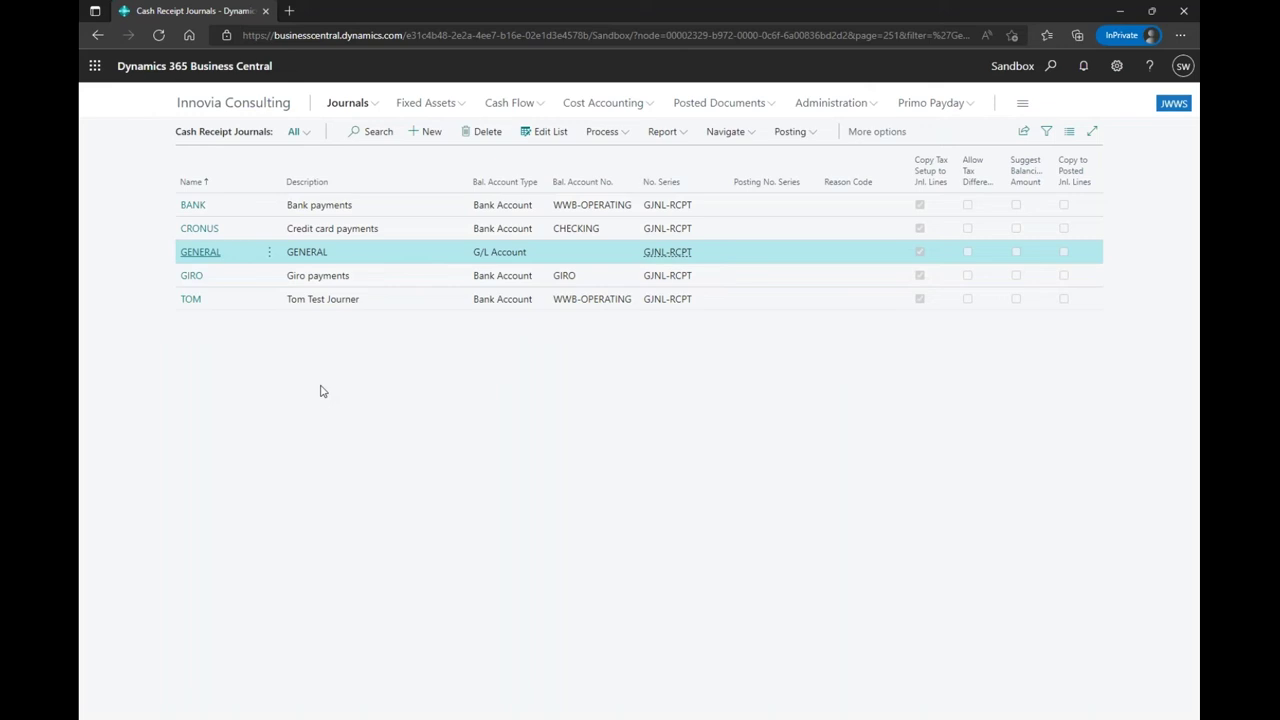
click(375, 105)
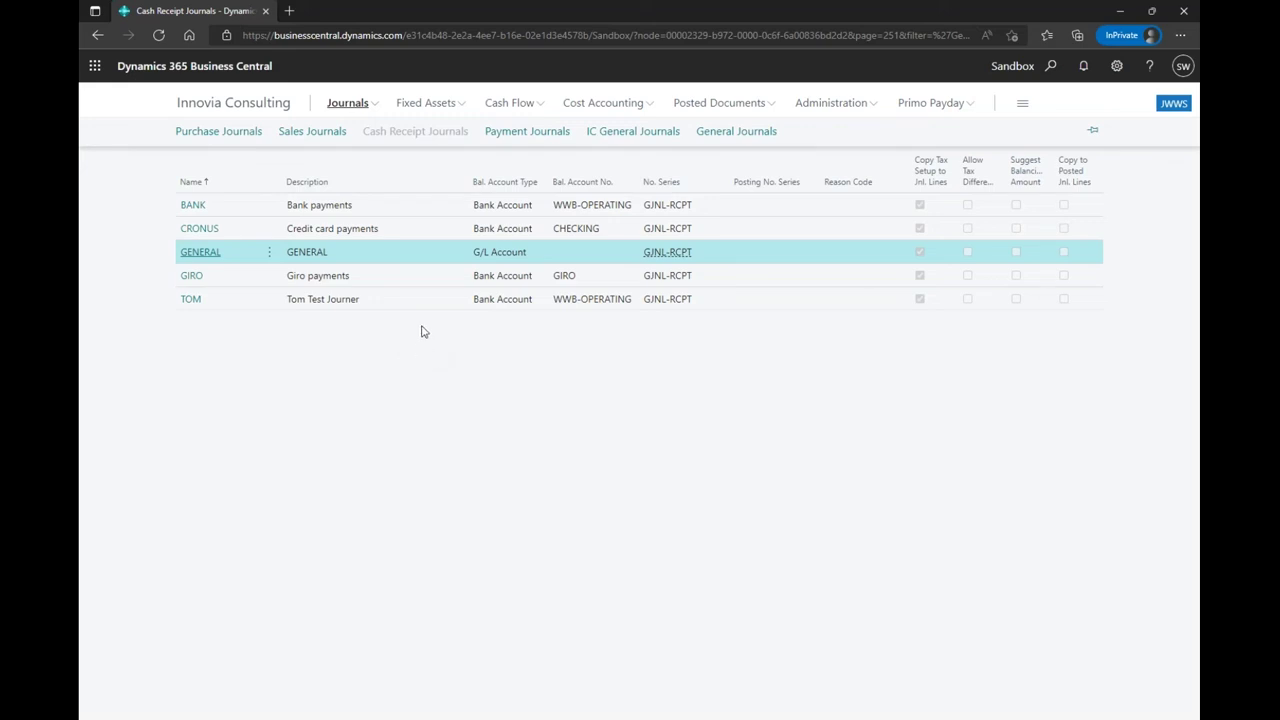
Show the Fixed Assets list of twelve assets, FA000010 through FA000120.
click(461, 106)
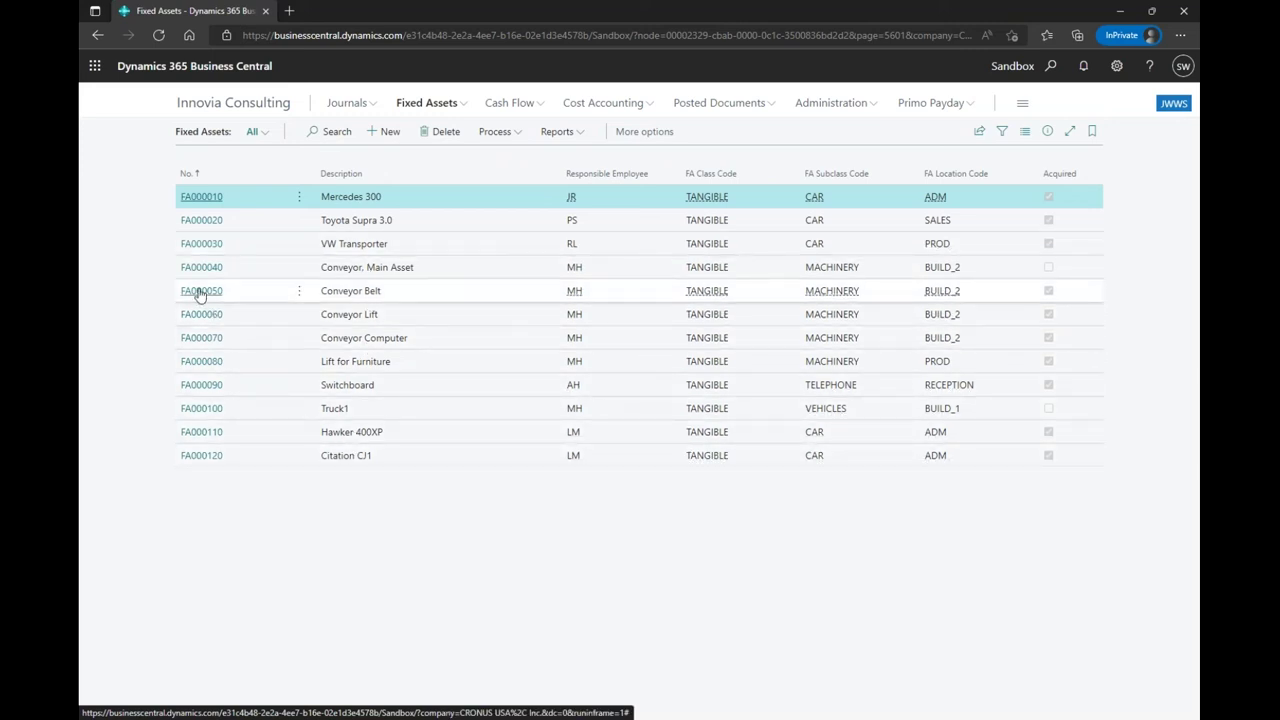
Open FA000050 Conveyor Belt and check the FA Class Code options, keeping TANGIBLE.
click(200, 293)
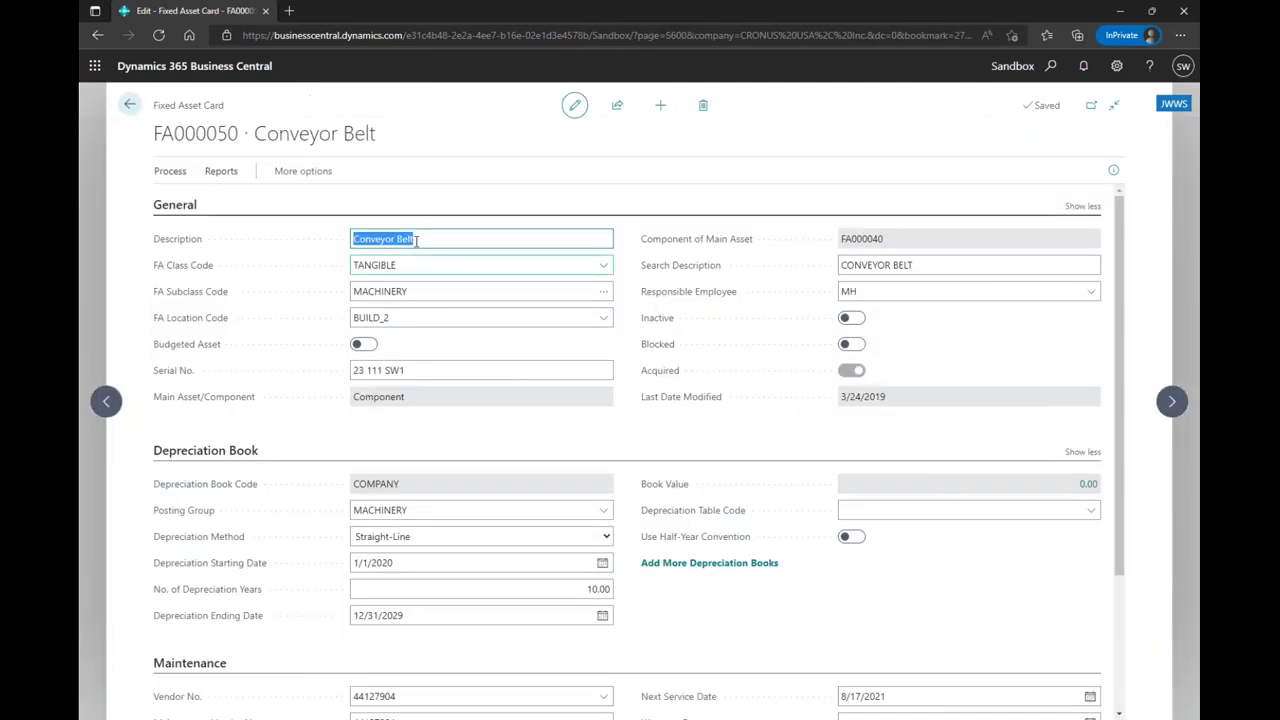
click(497, 205)
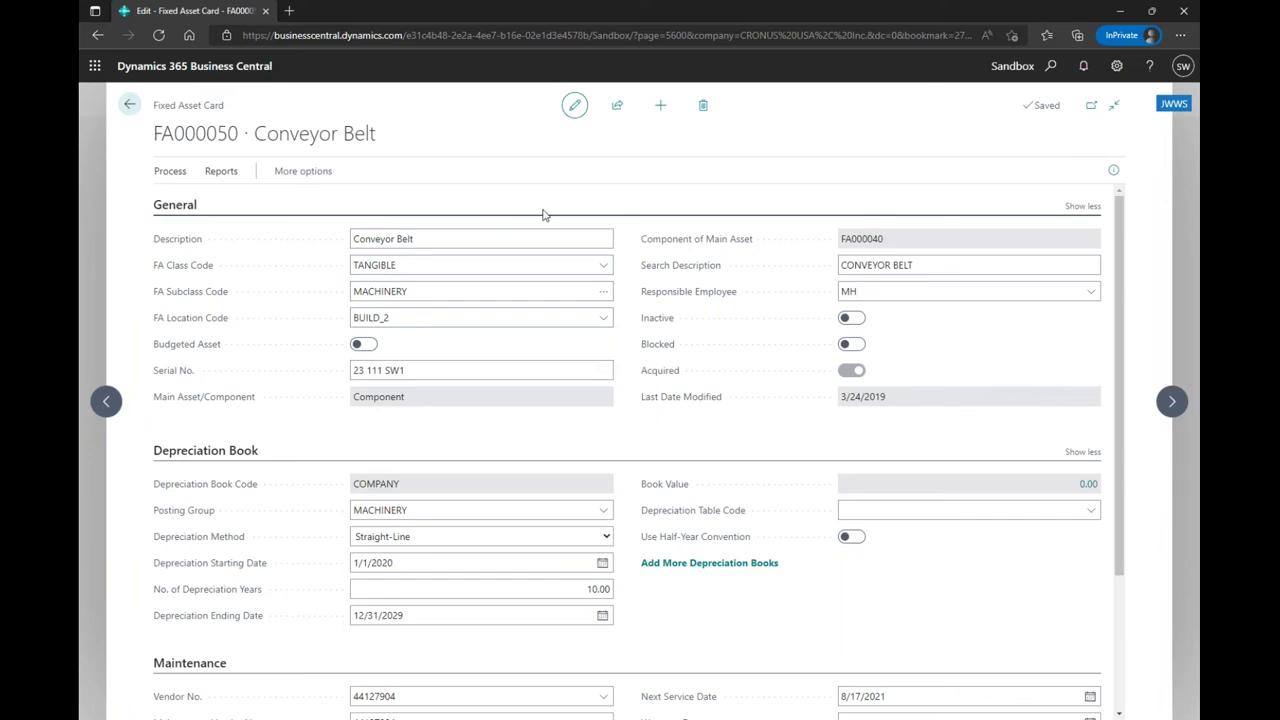
click(603, 268)
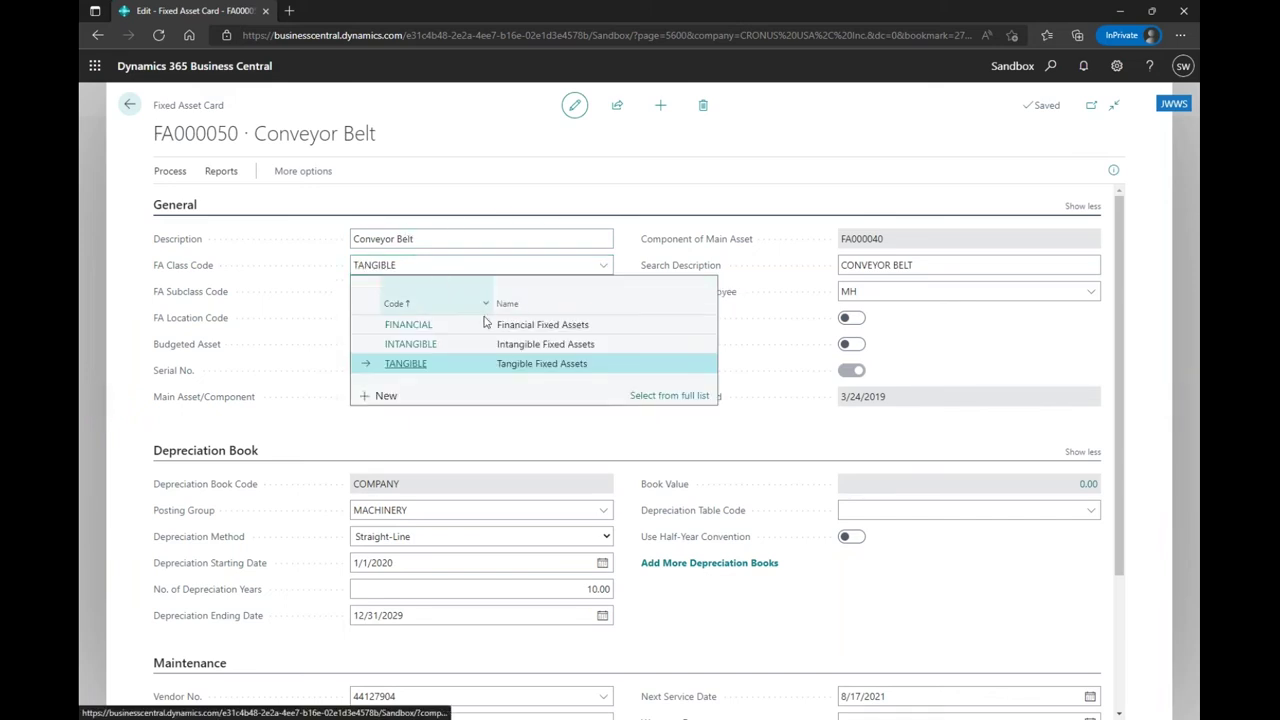
click(582, 208)
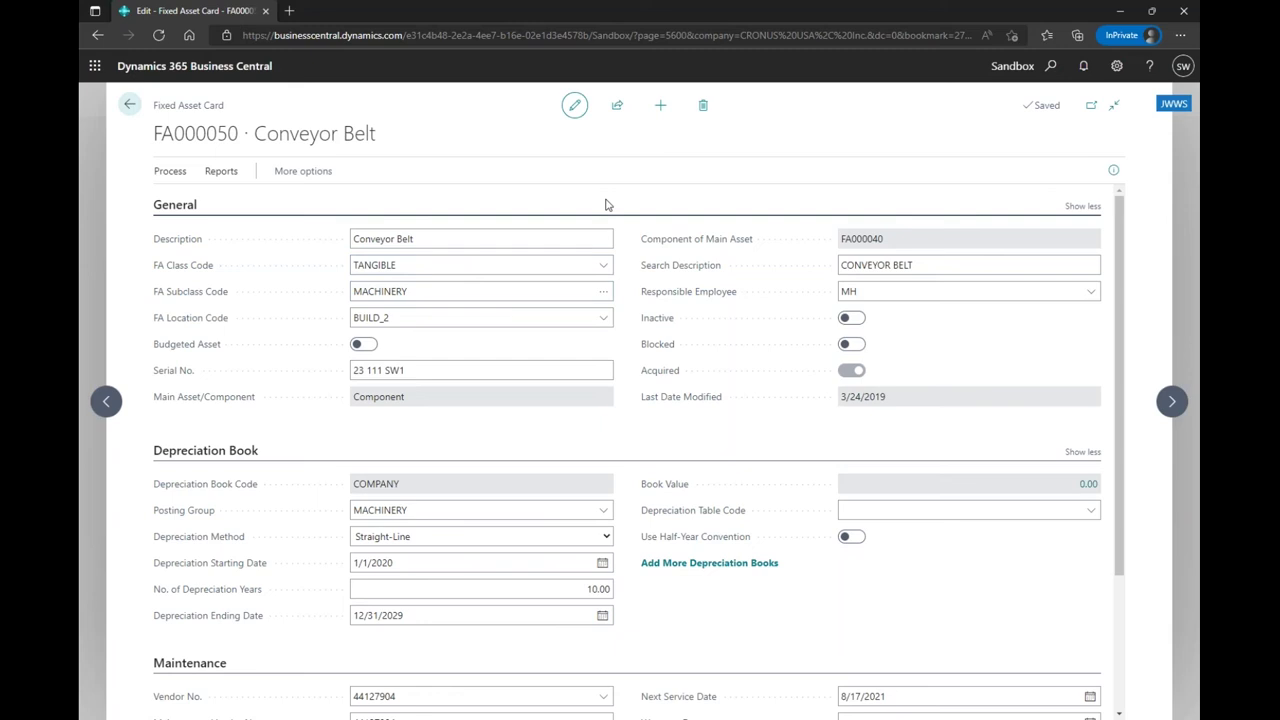
Review the card's General fields, including FA Location Code and Search Description.
click(410, 316)
scroll(634, 322, down, 2)
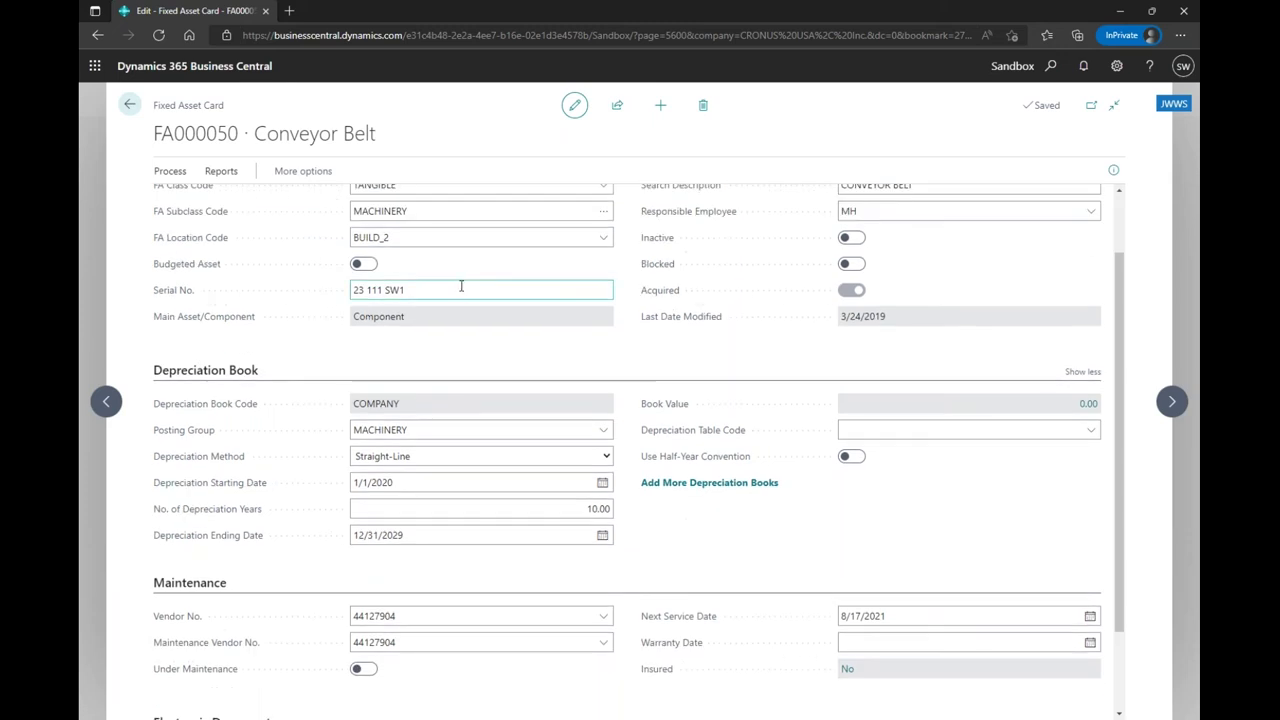
scroll(466, 287, up, 2)
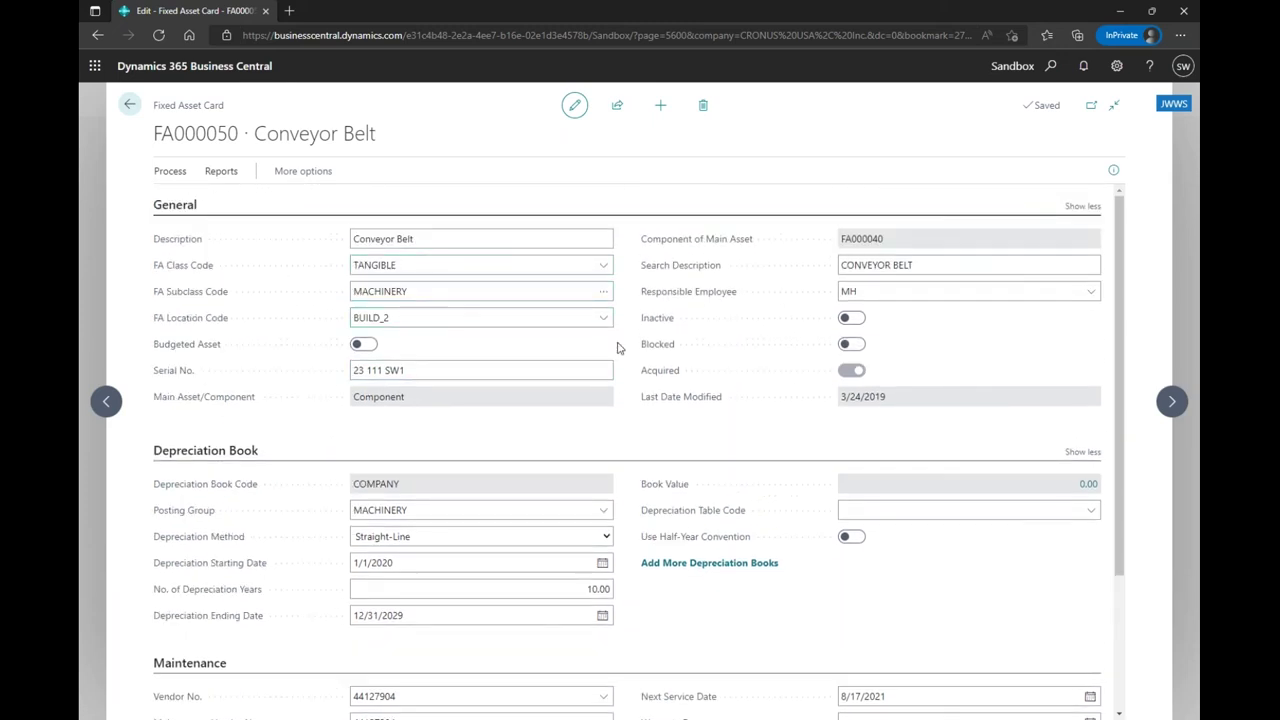
click(997, 262)
scroll(617, 290, down, 3)
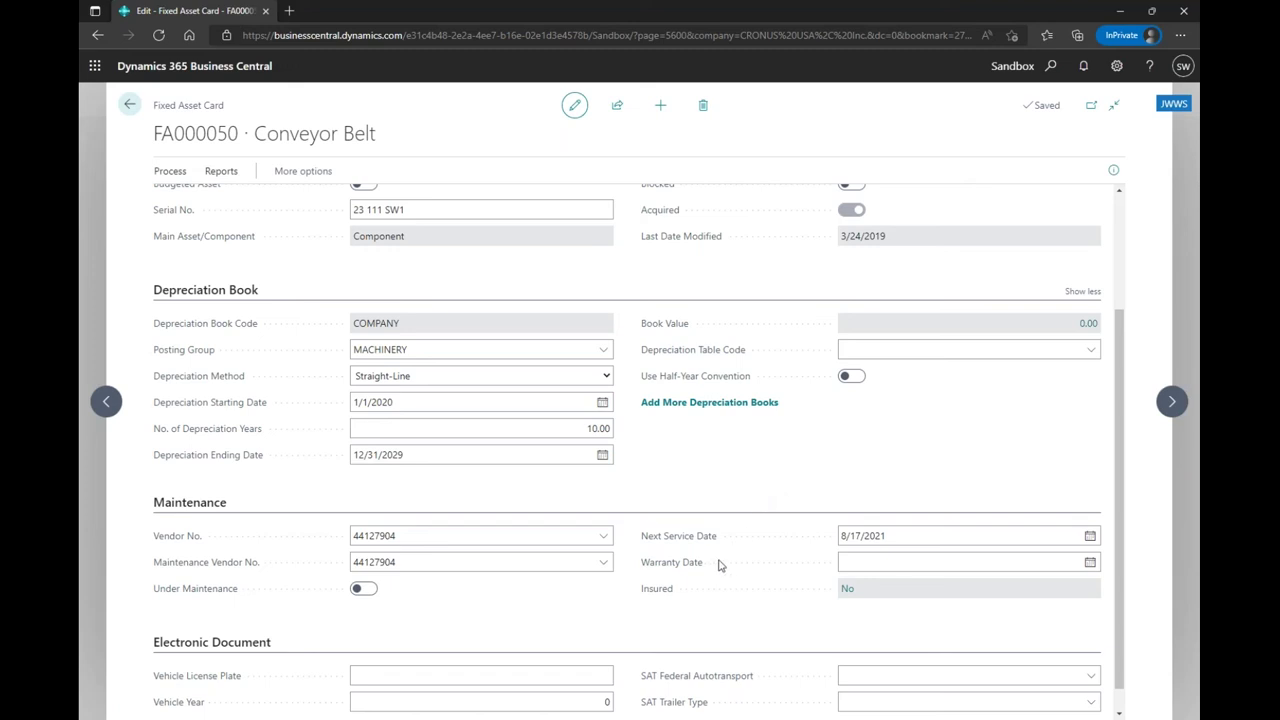
mouse_move(705, 568)
scroll(685, 608, down, 1)
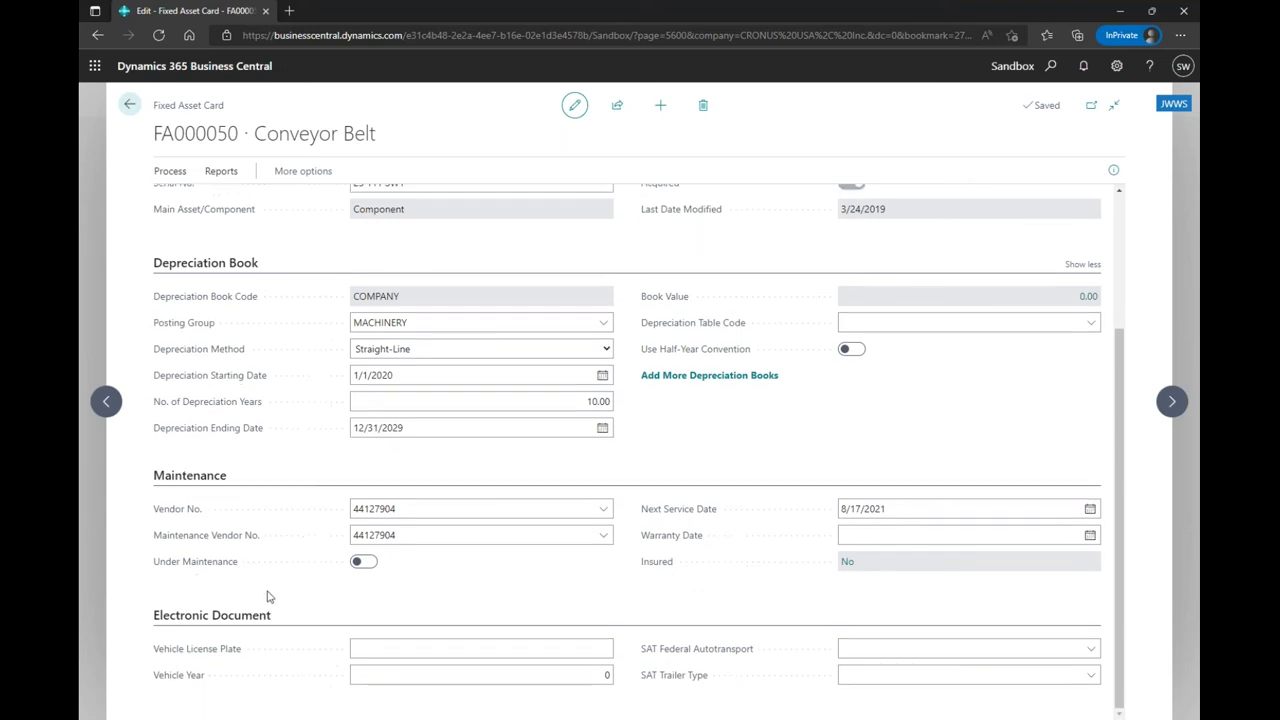
click(504, 643)
click(525, 675)
scroll(624, 608, up, 2)
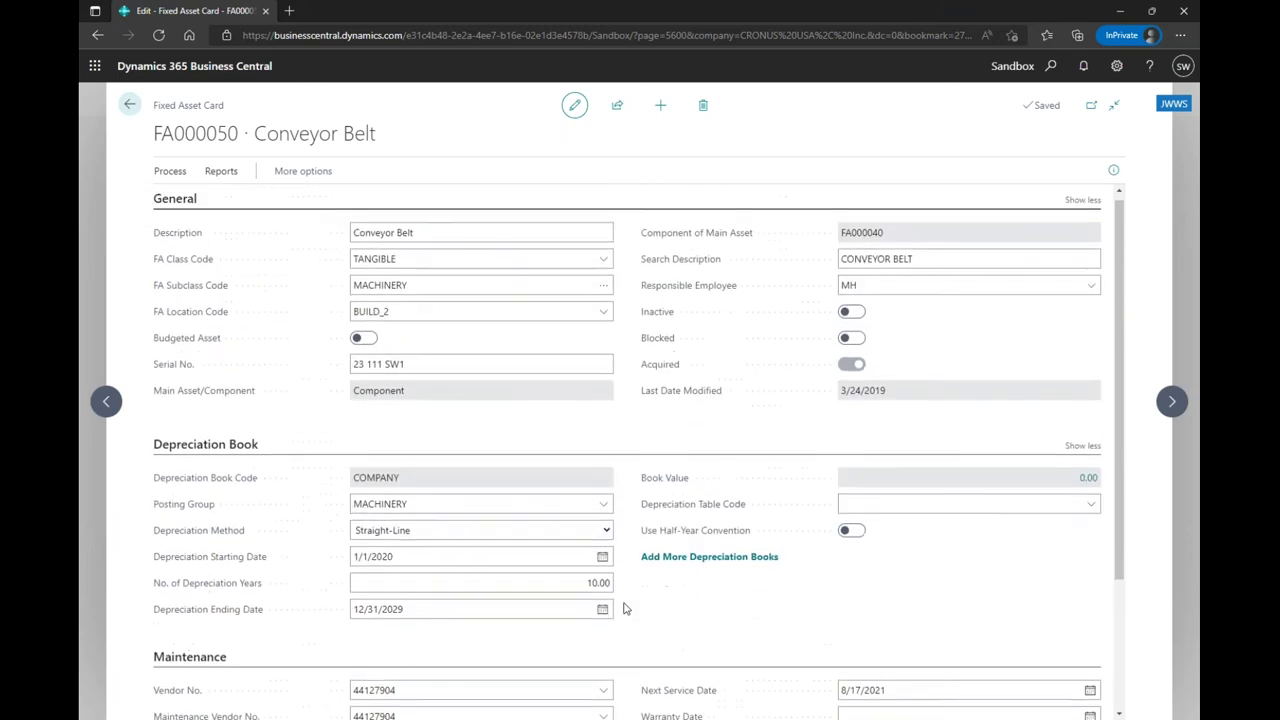
scroll(624, 608, down, 1)
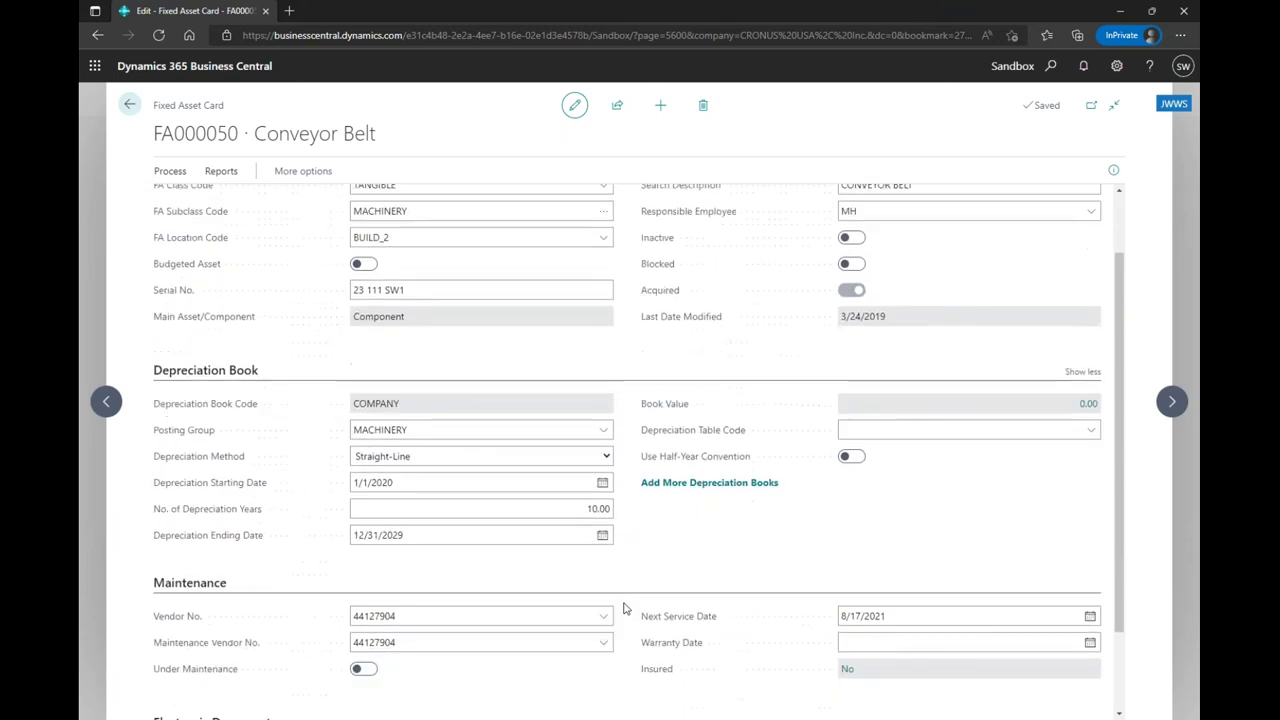
click(606, 456)
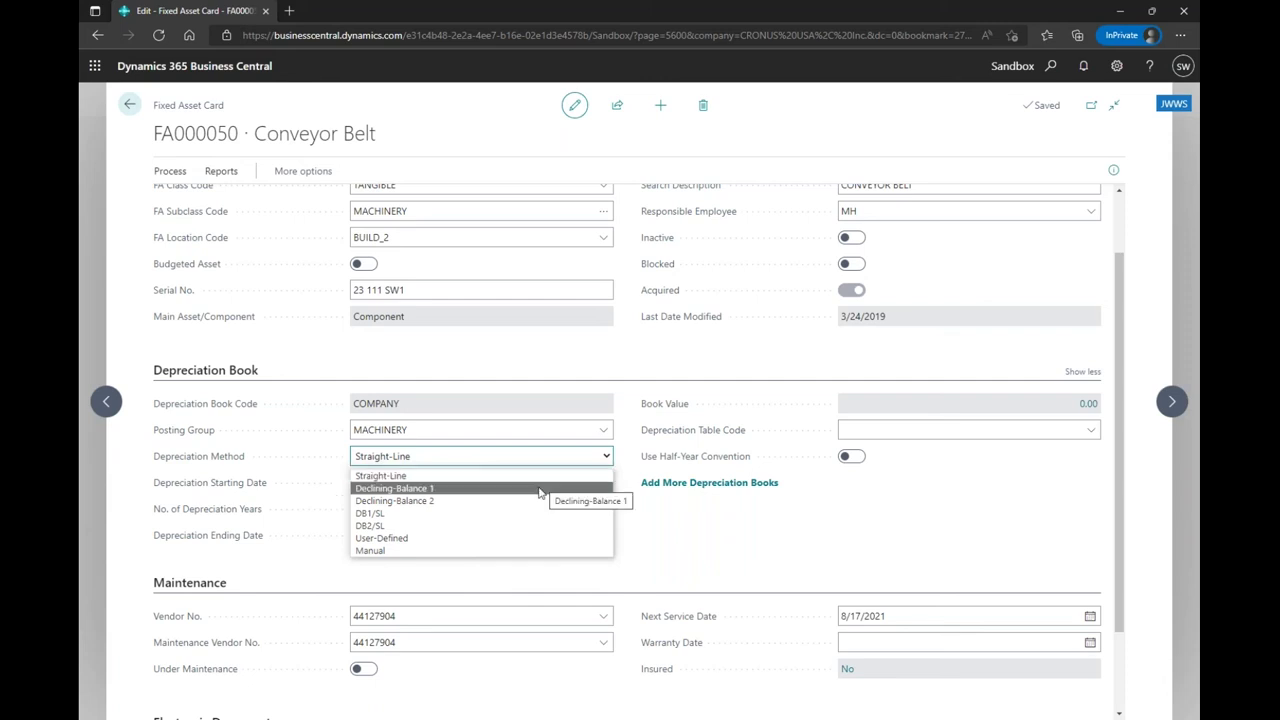
click(644, 517)
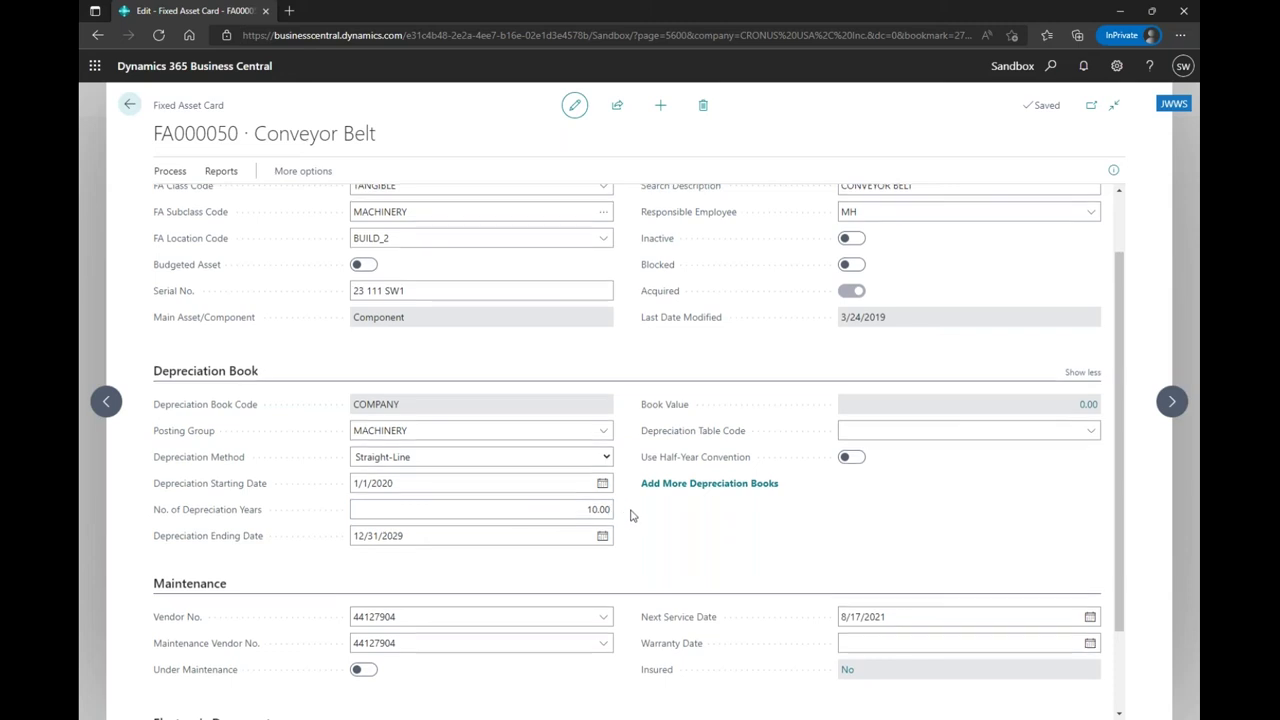
scroll(620, 513, up, 2)
Open FA000010 Mercedes 300 and review its COMPANY and STATE TAX depreciation book methods and years.
click(129, 104)
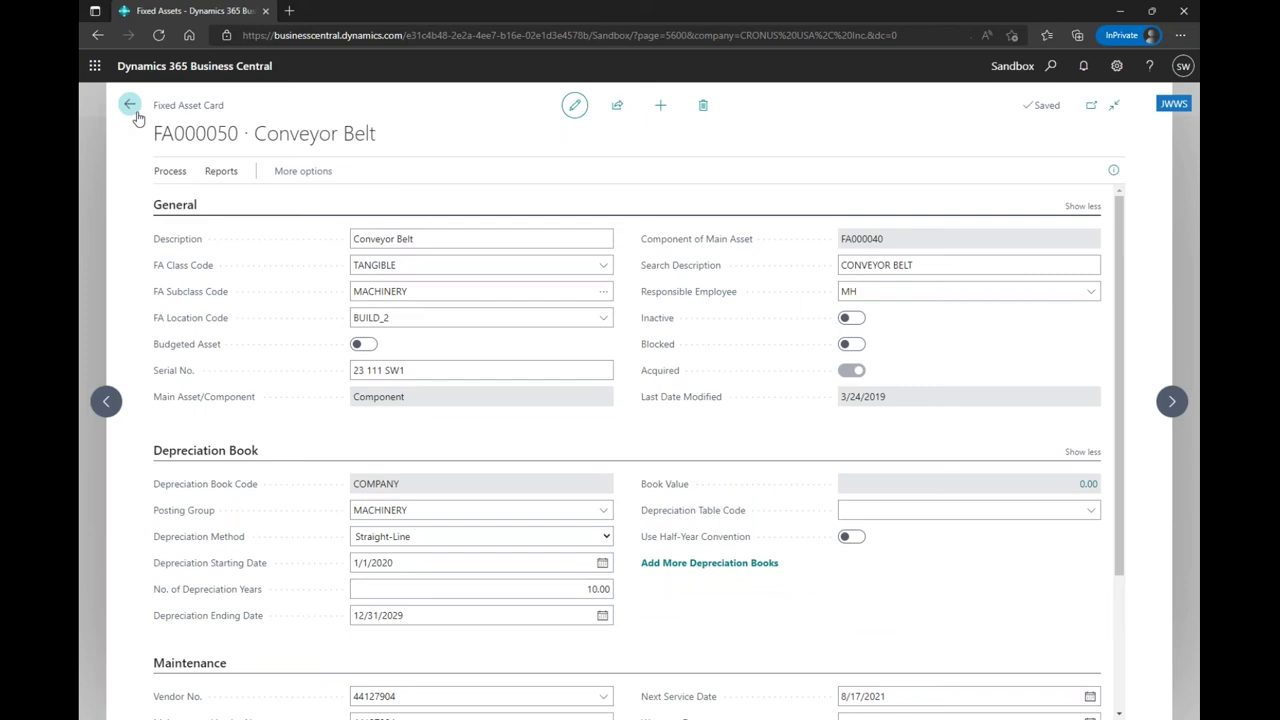
click(205, 199)
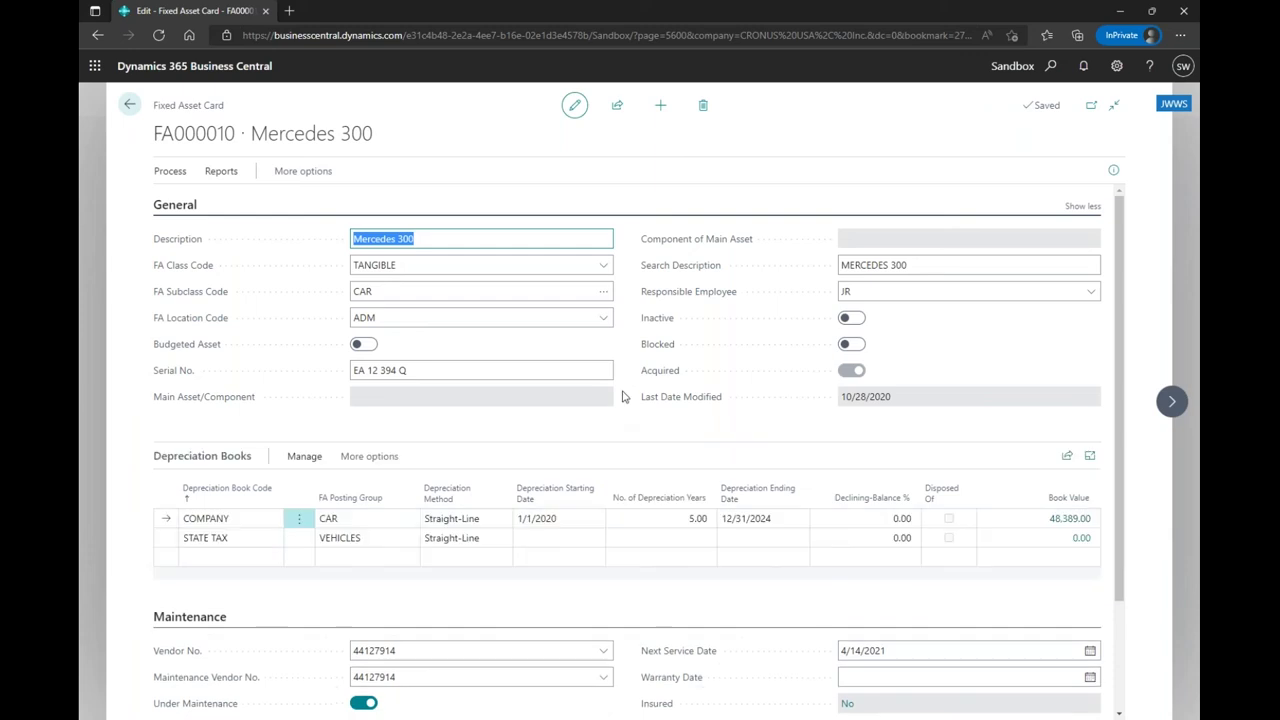
scroll(622, 400, down, 3)
click(460, 378)
click(483, 397)
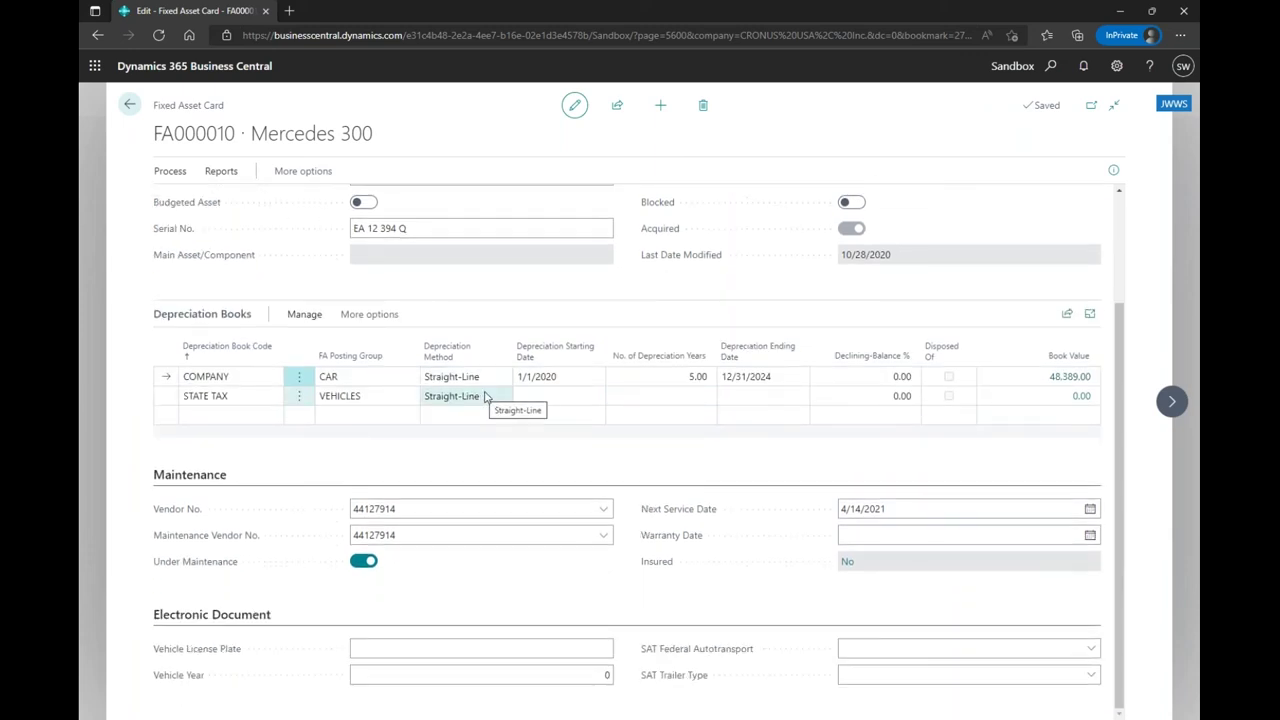
click(646, 376)
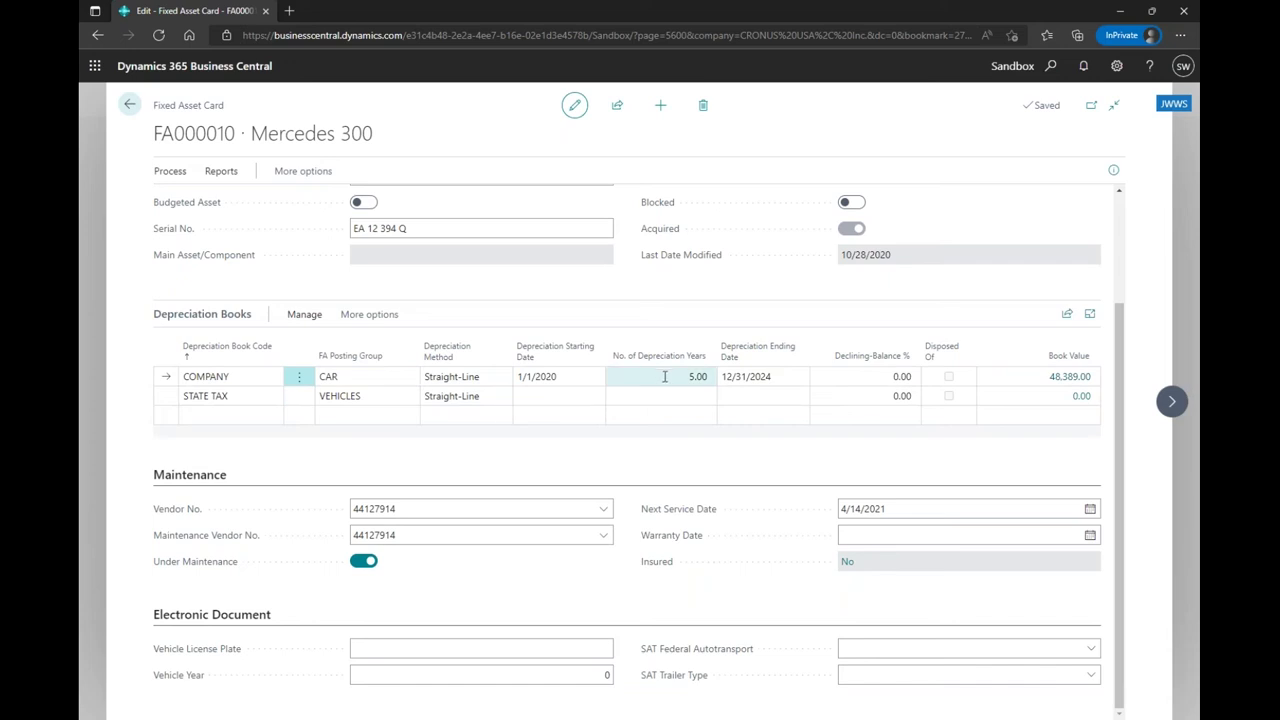
click(1063, 386)
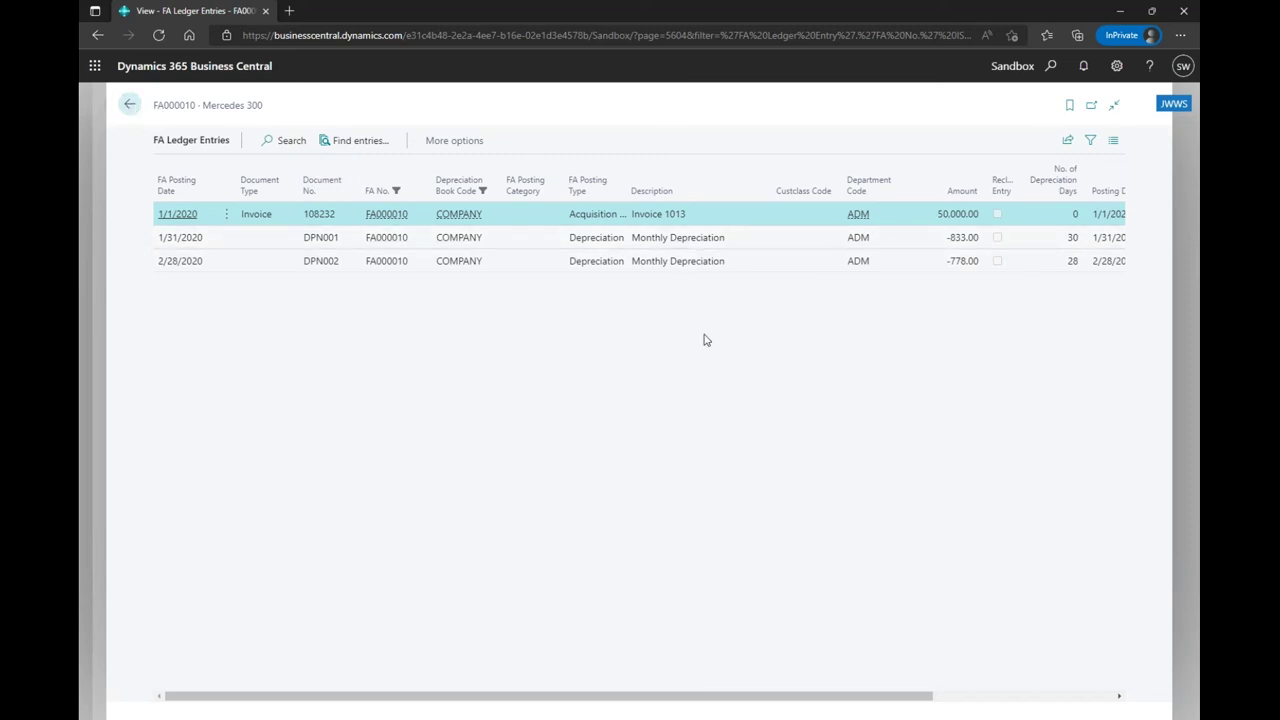
click(129, 106)
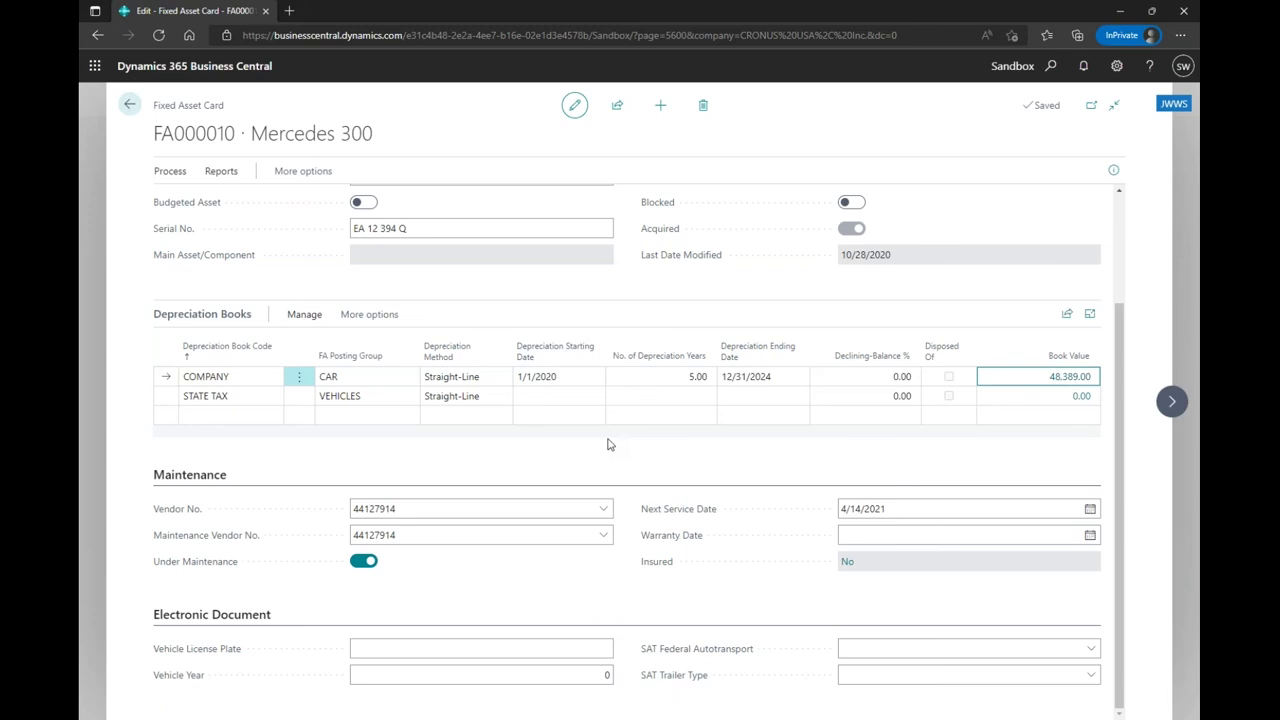
Check the Responsible Employee lookup without changes, then return to the Fixed Assets list.
scroll(609, 444, up, 3)
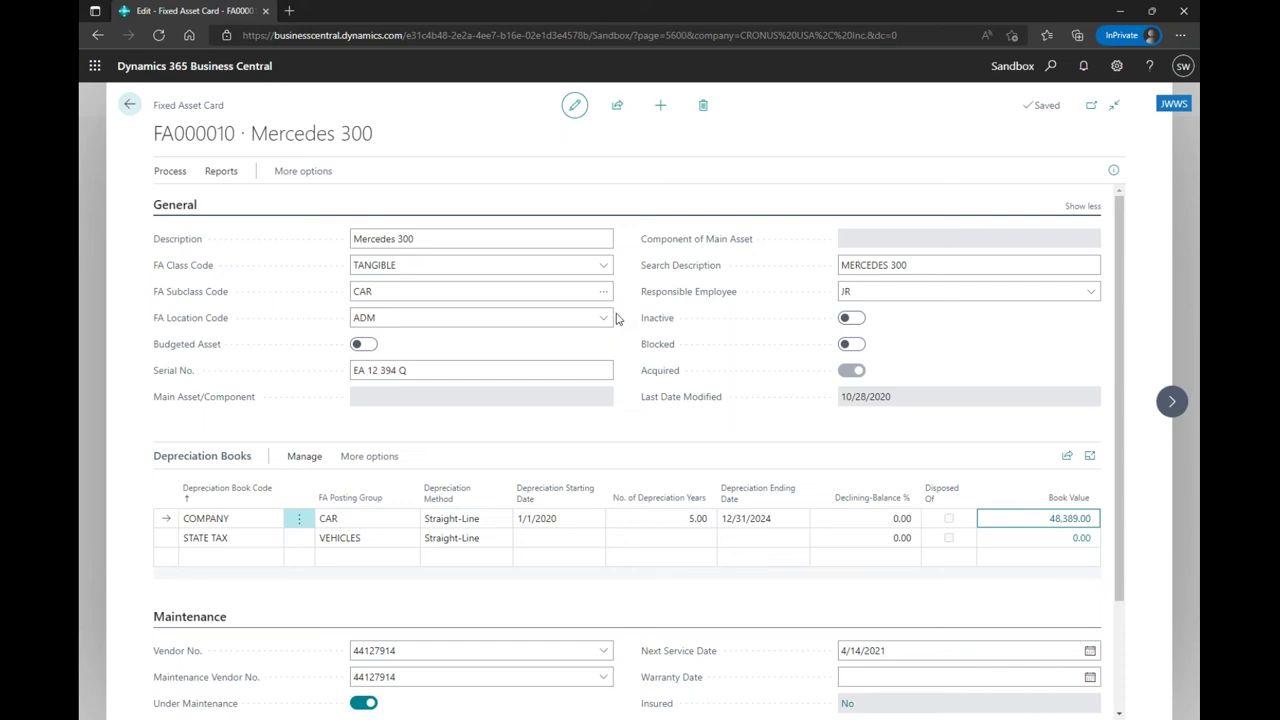
click(935, 294)
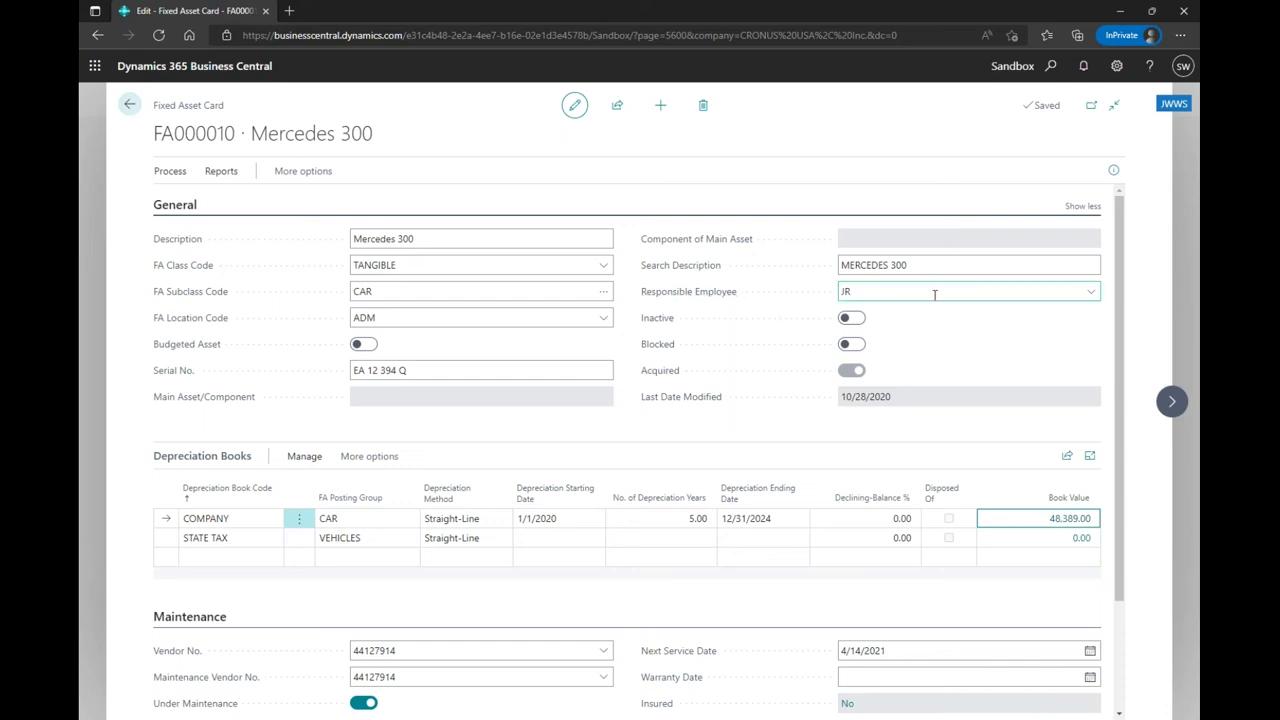
click(1093, 295)
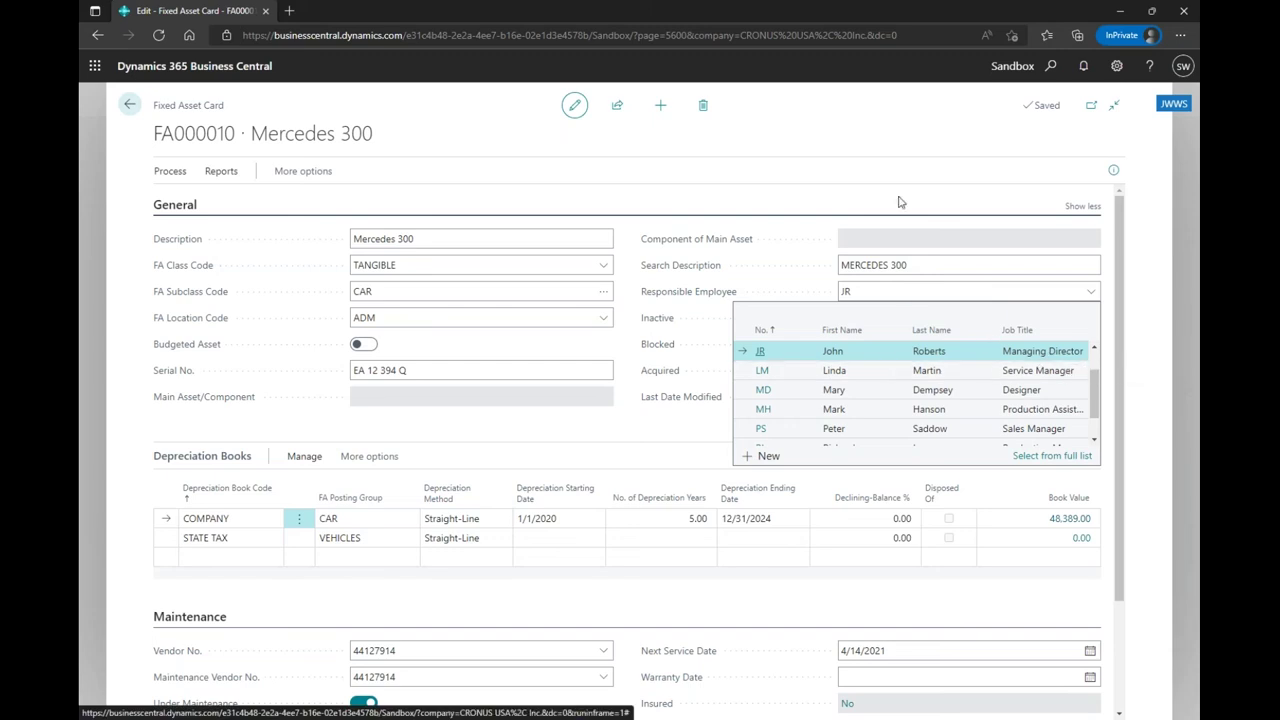
click(856, 203)
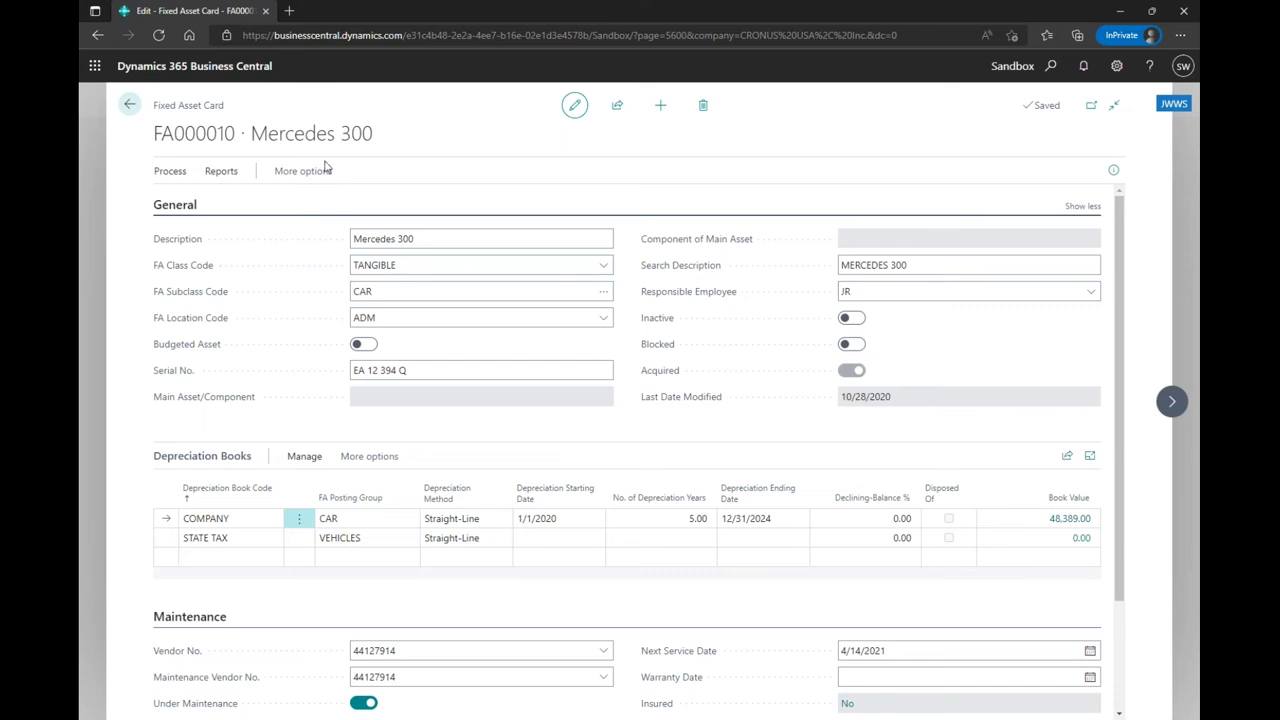
click(130, 105)
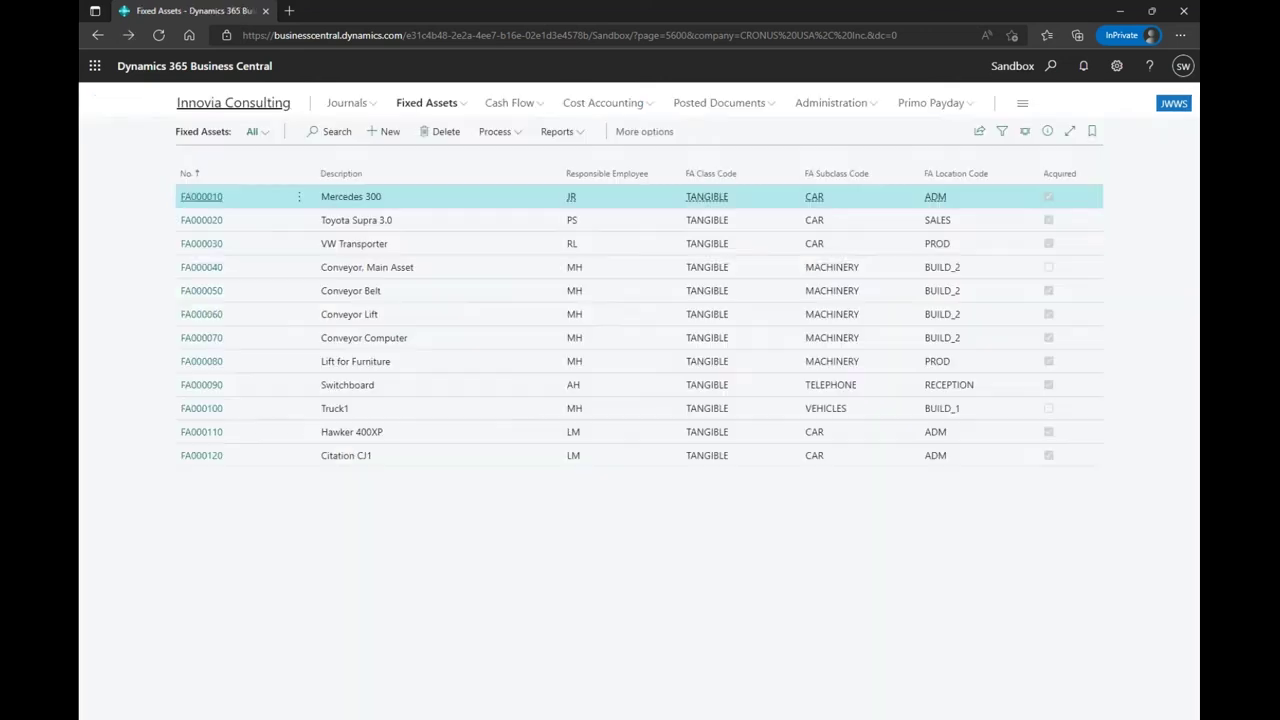
Open the Insurance list, review policy INS000010 Mercedes 300, and return to the list.
click(462, 106)
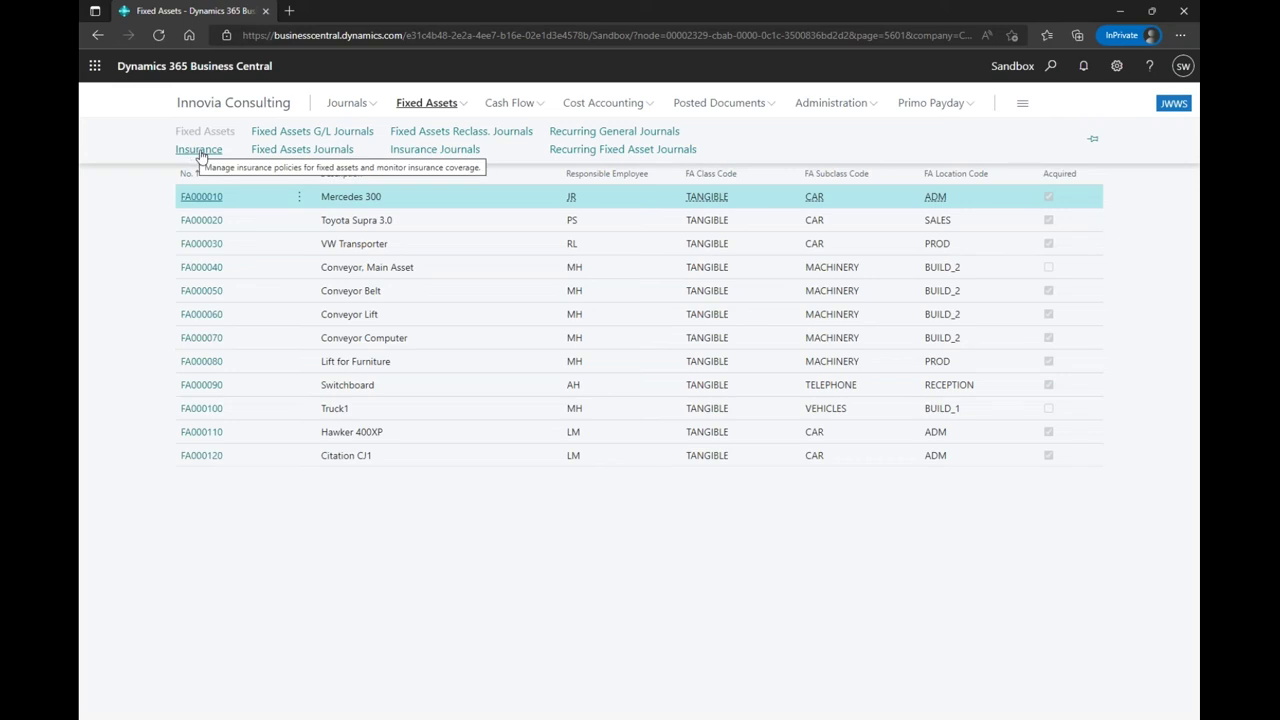
click(199, 150)
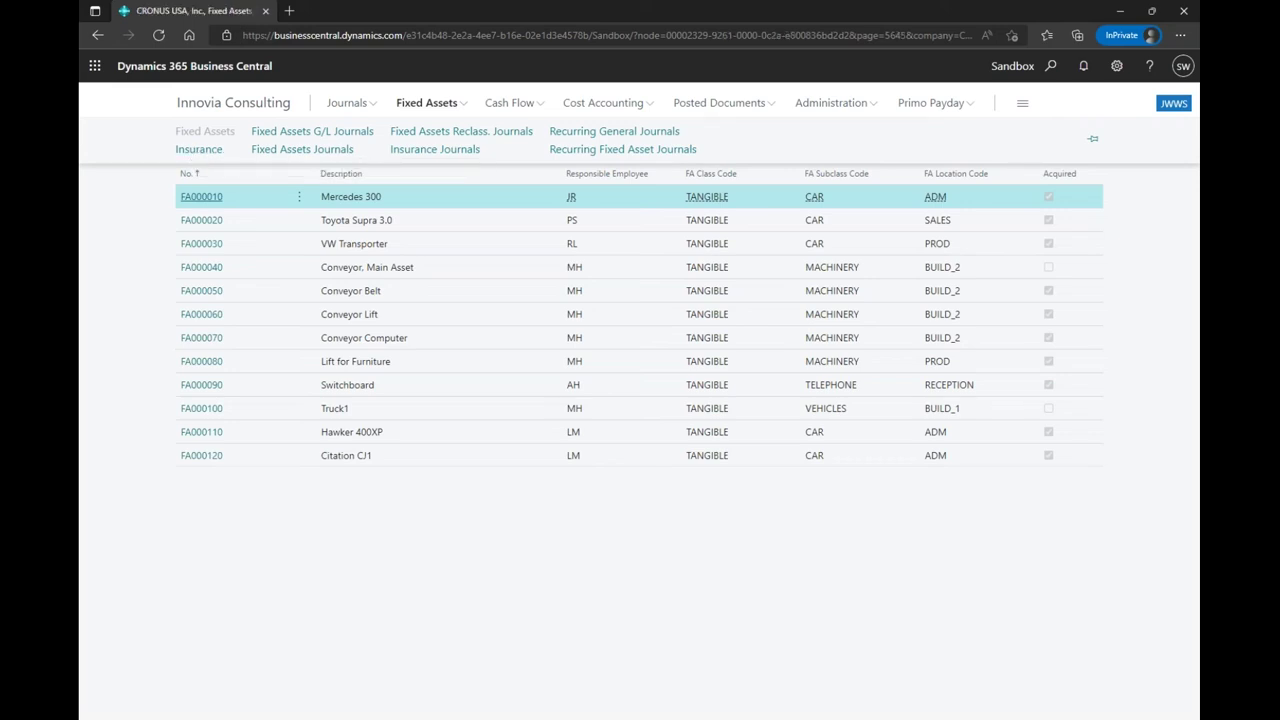
click(200, 173)
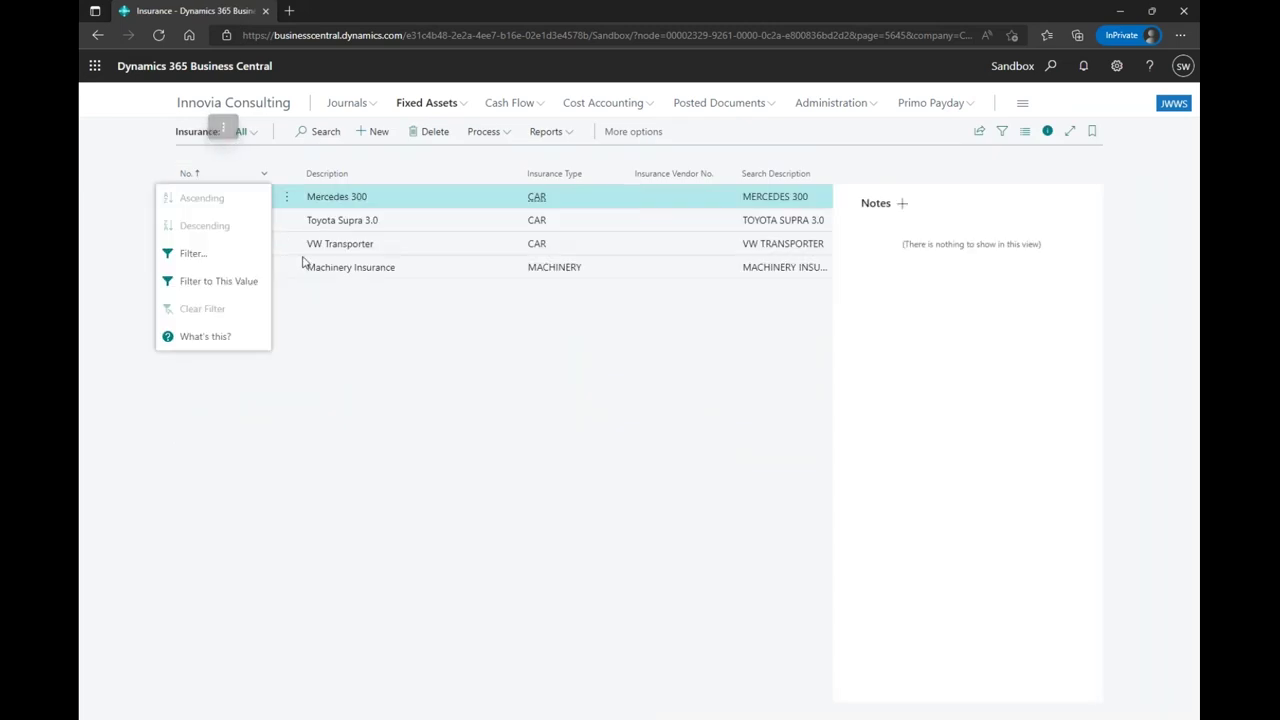
click(365, 301)
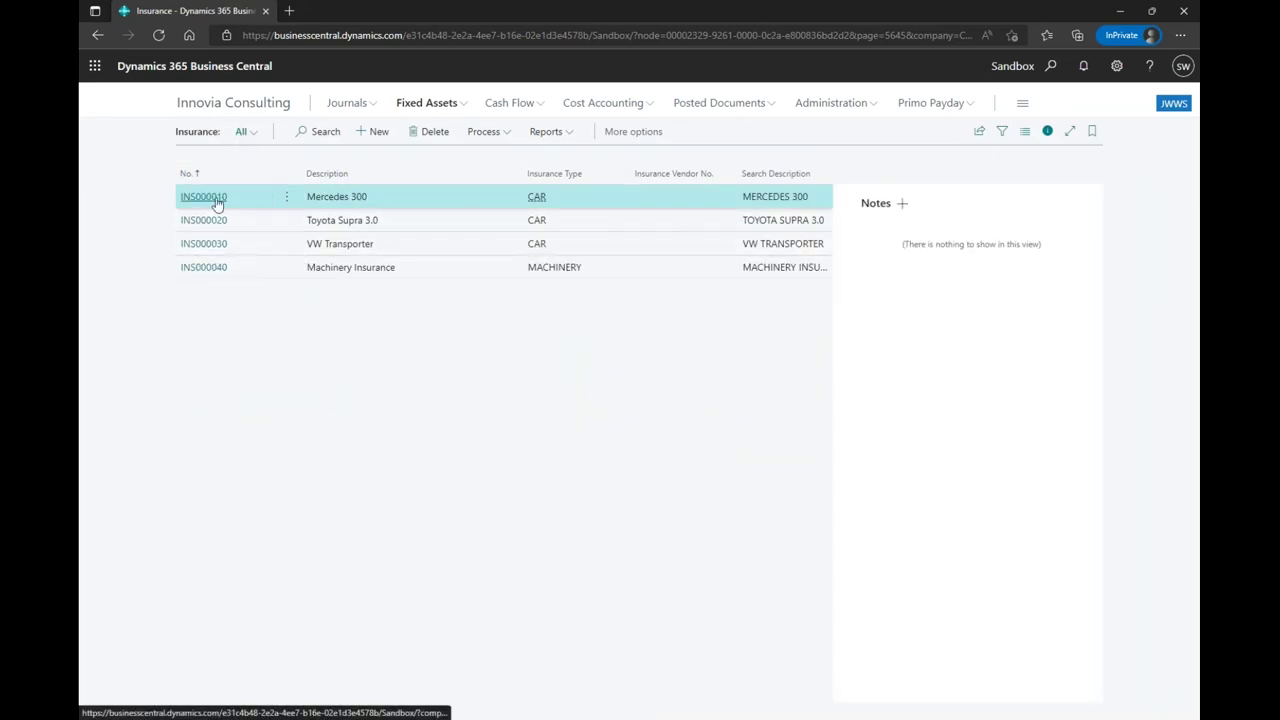
click(212, 197)
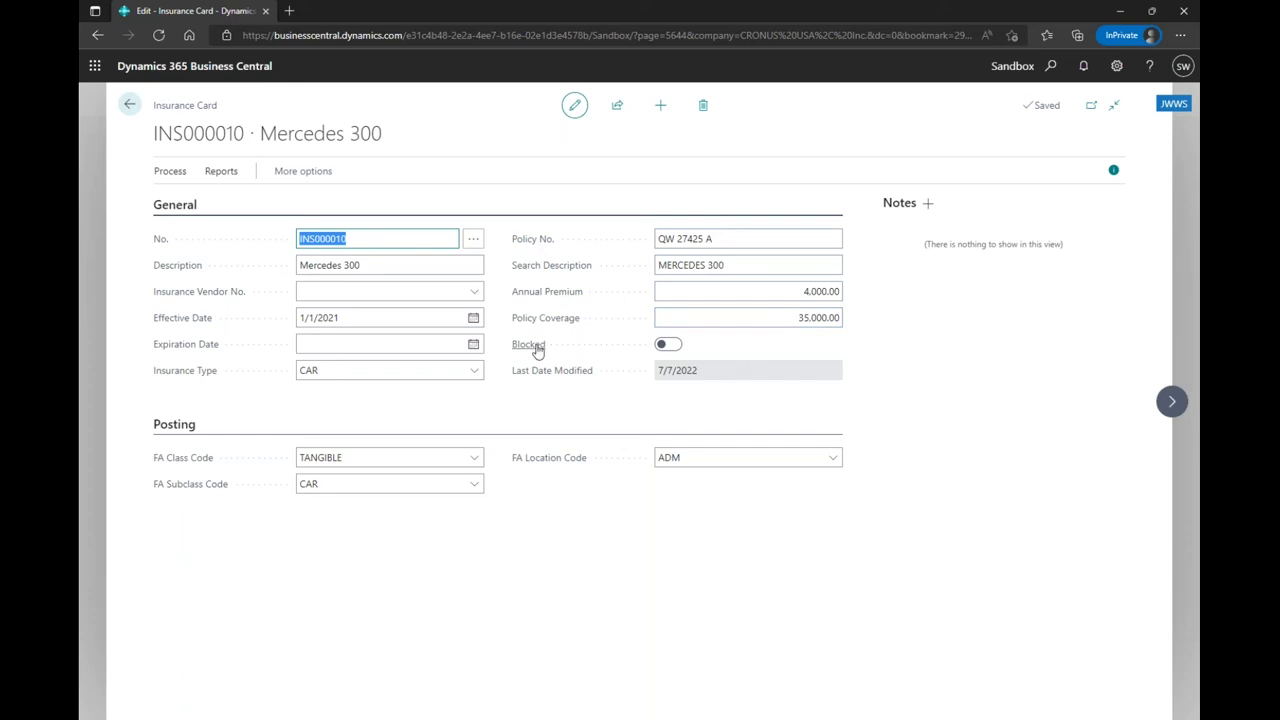
click(129, 105)
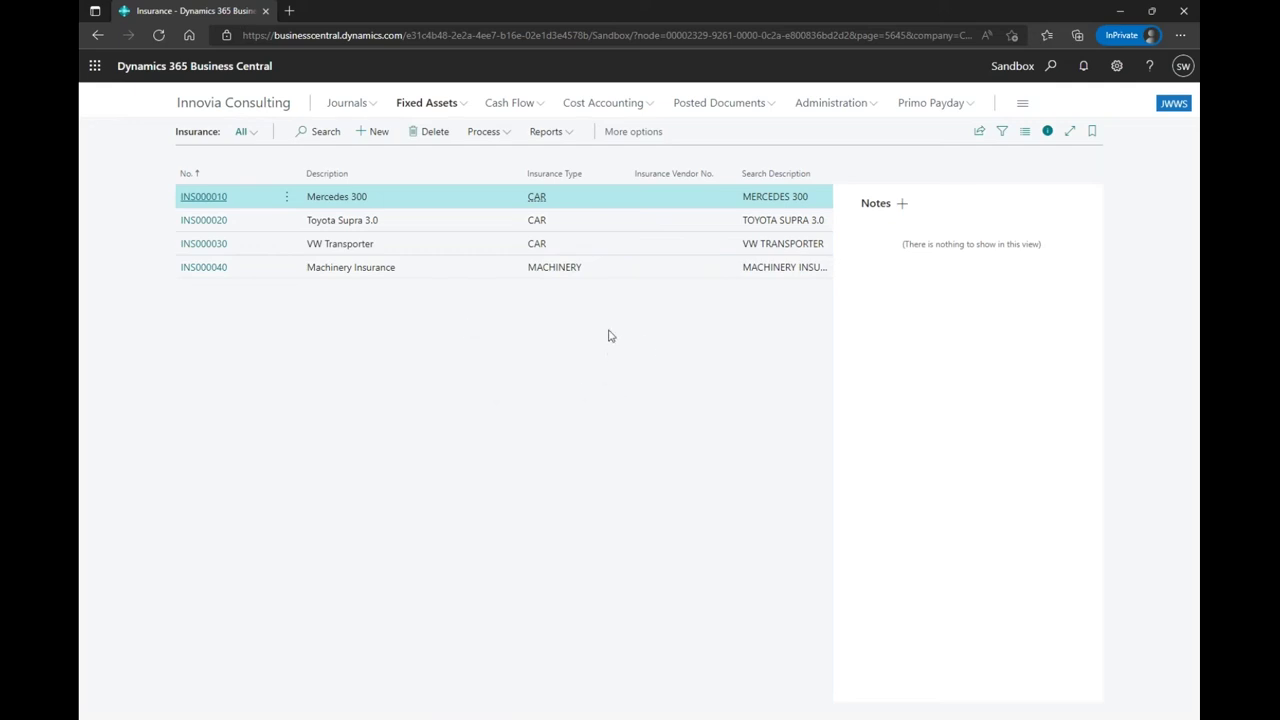
Go to Cash Flow > Cash Flow Forecasts and open the DECEMBER 2020 forecast.
click(468, 110)
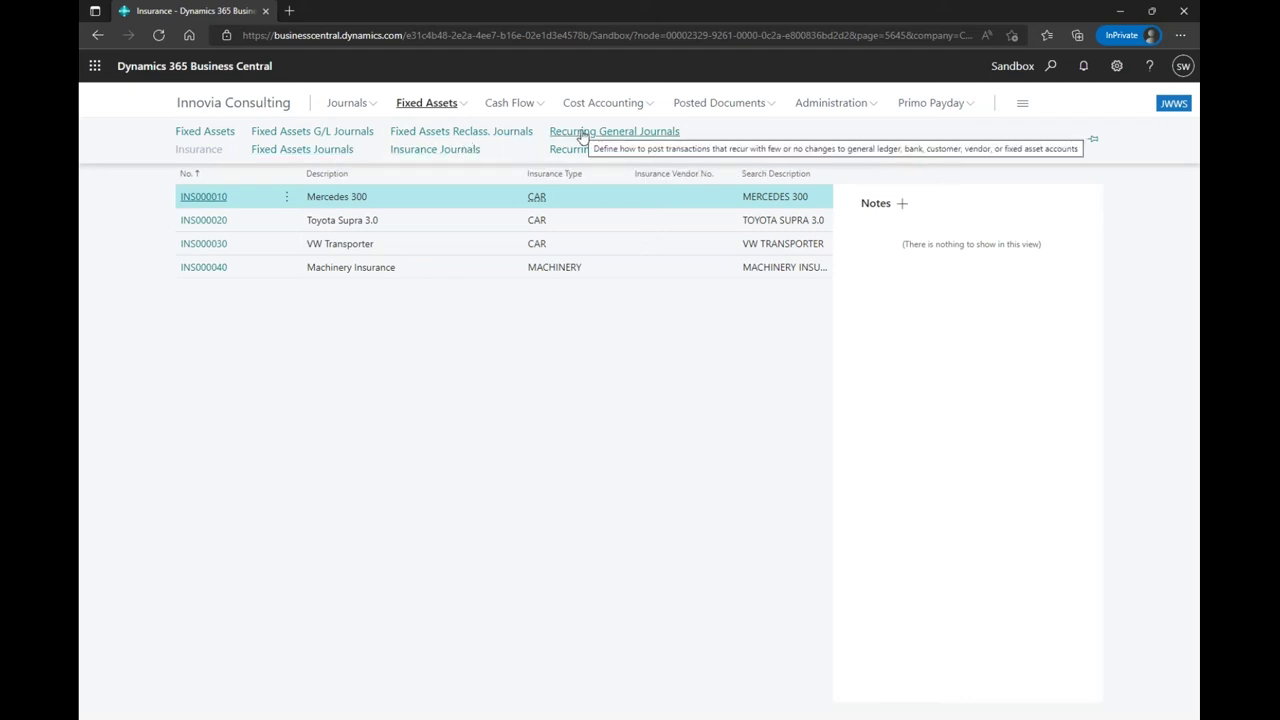
click(535, 111)
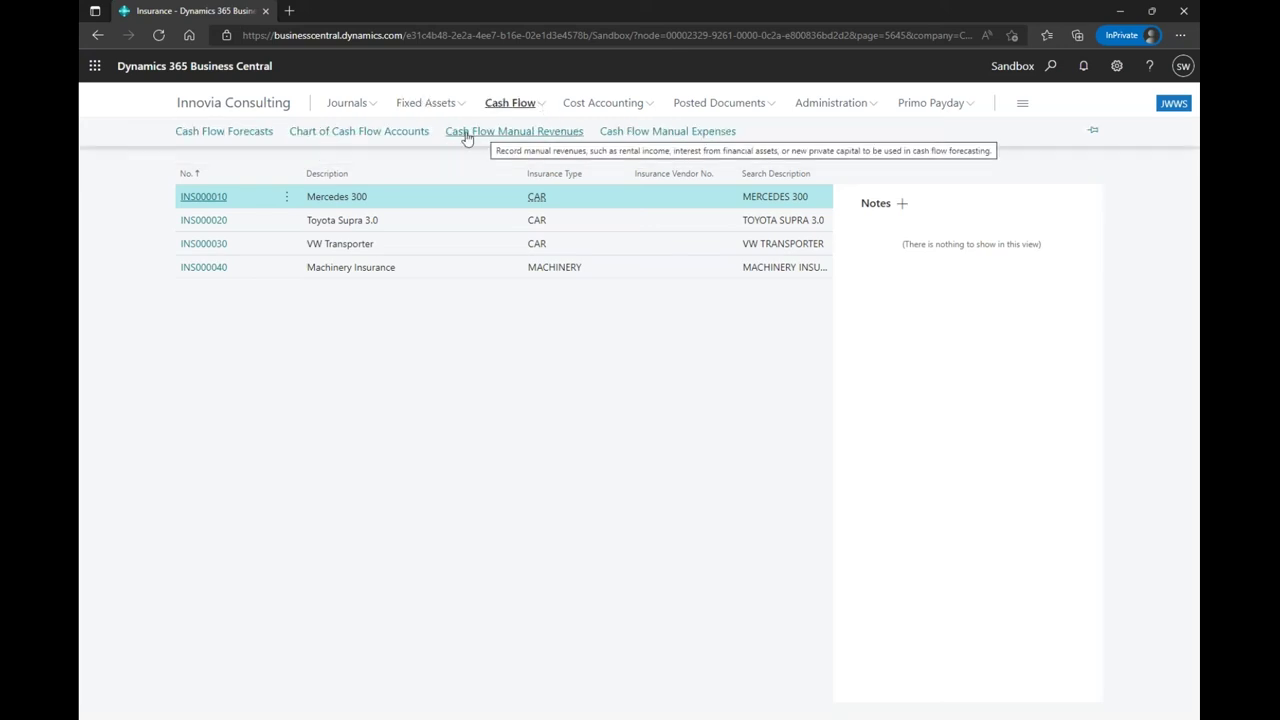
click(240, 132)
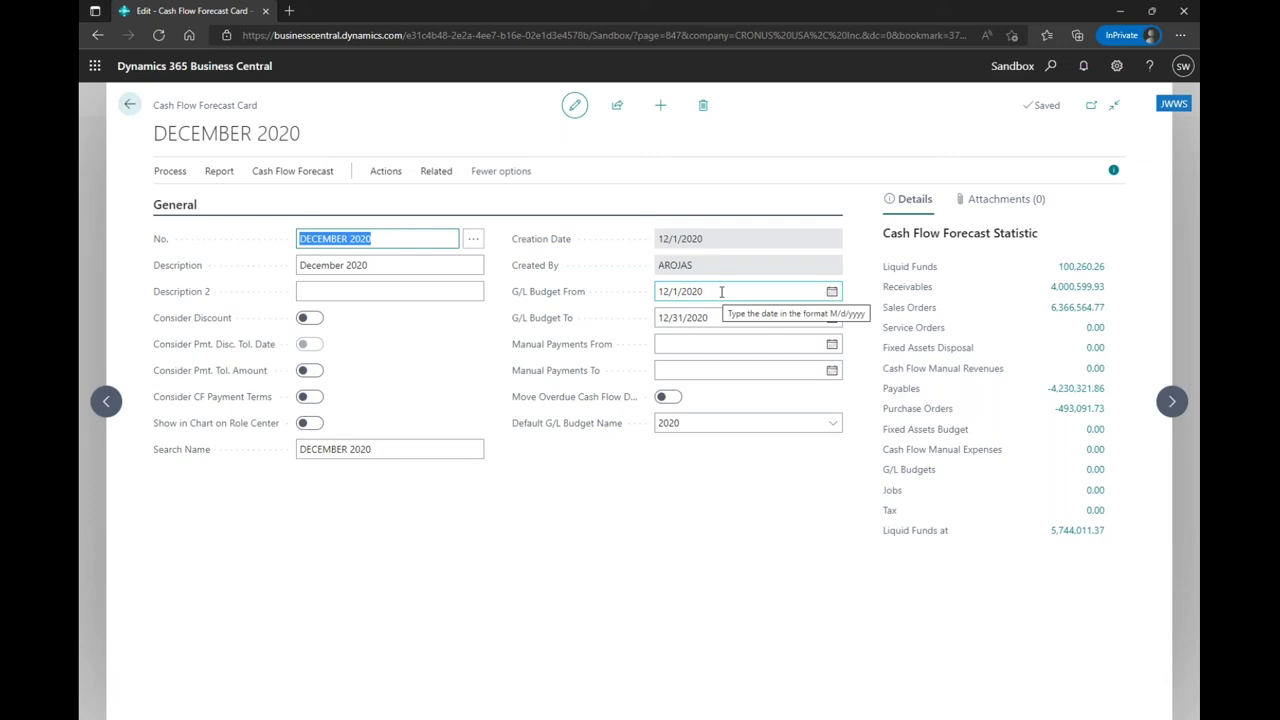
Inspect the DECEMBER 2020 forecast's G/L Budget From date, leaving it unchanged.
click(710, 291)
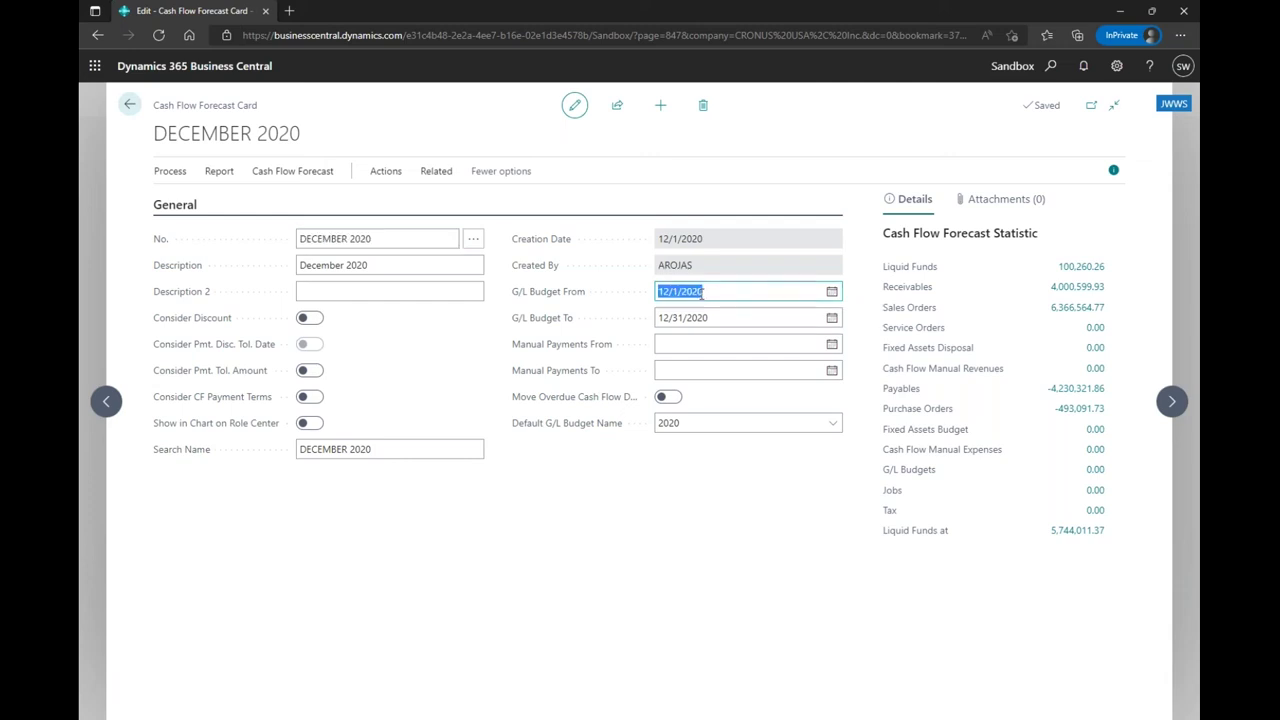
click(777, 506)
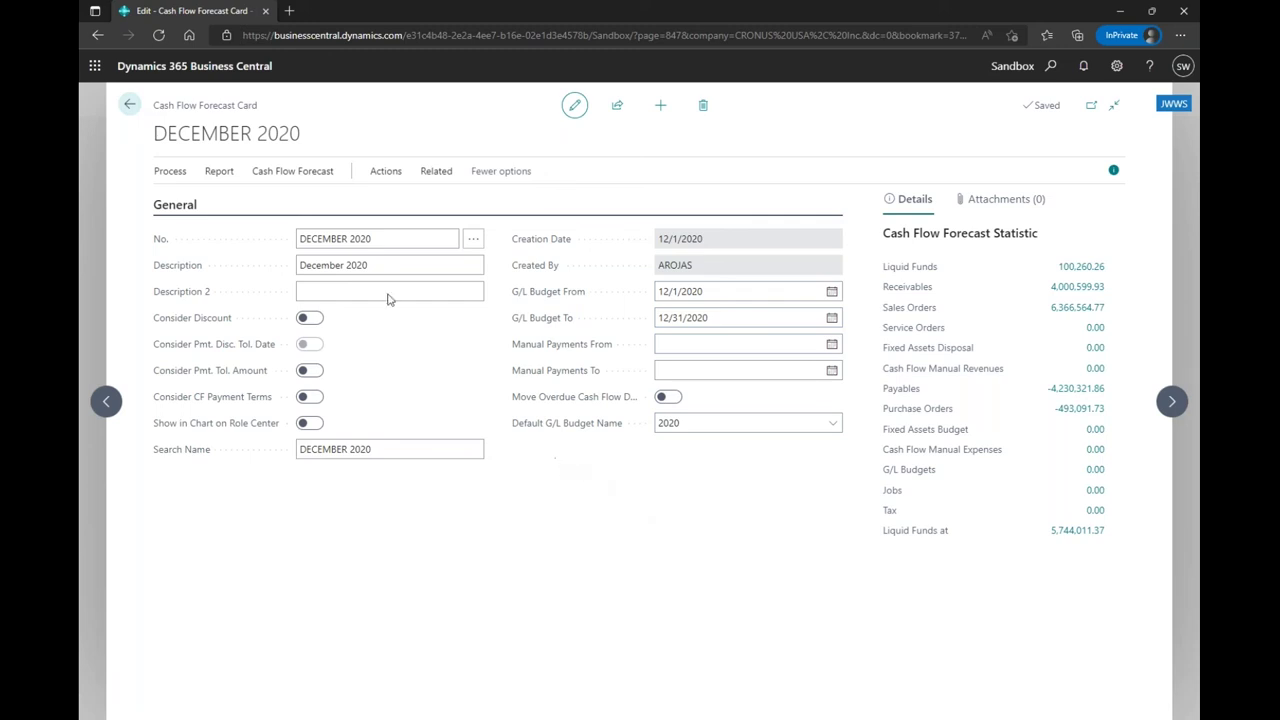
Open the BUILDING00 cost allocation from Cost Accounting > Cost Allocations to show its six cost center lines.
click(129, 104)
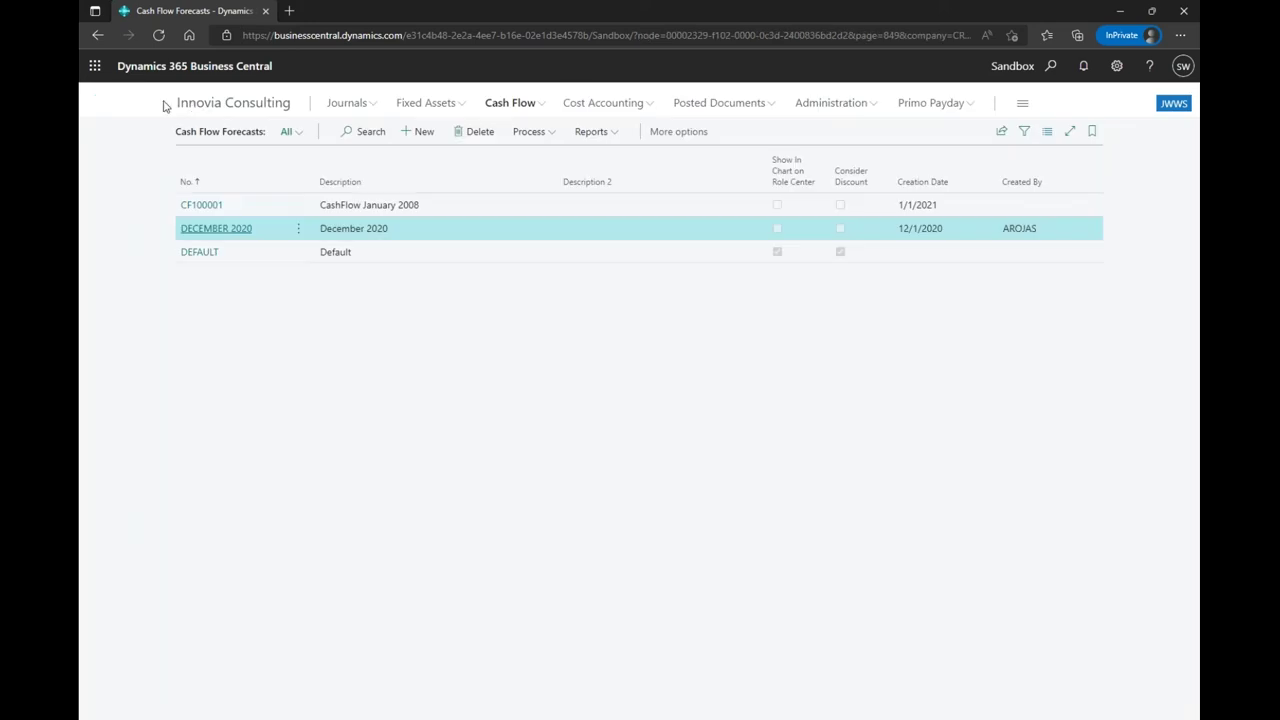
click(648, 113)
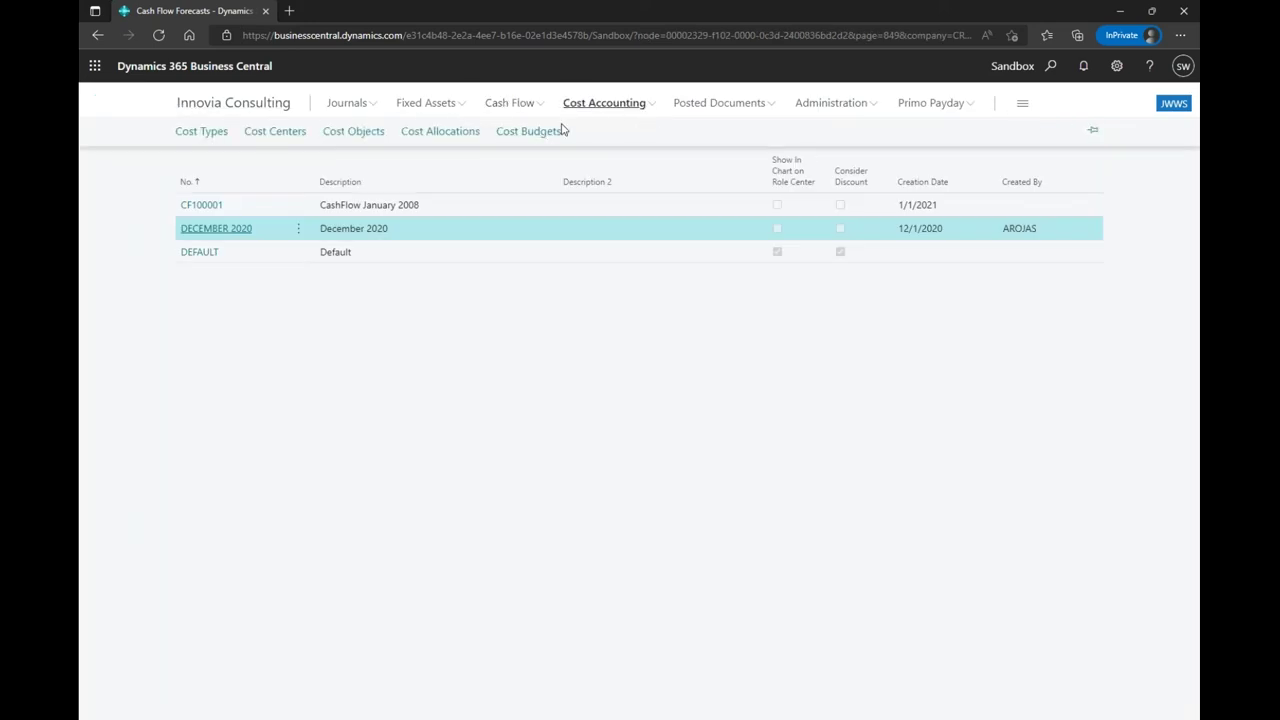
click(443, 133)
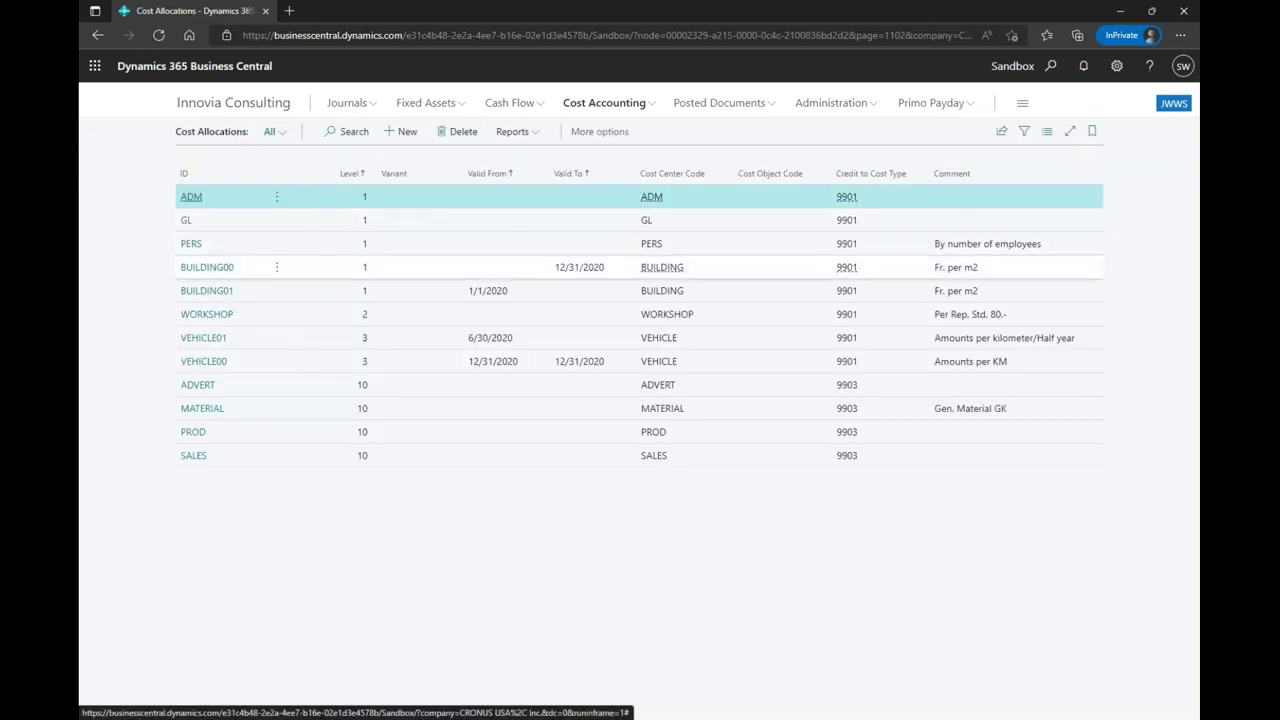
click(207, 268)
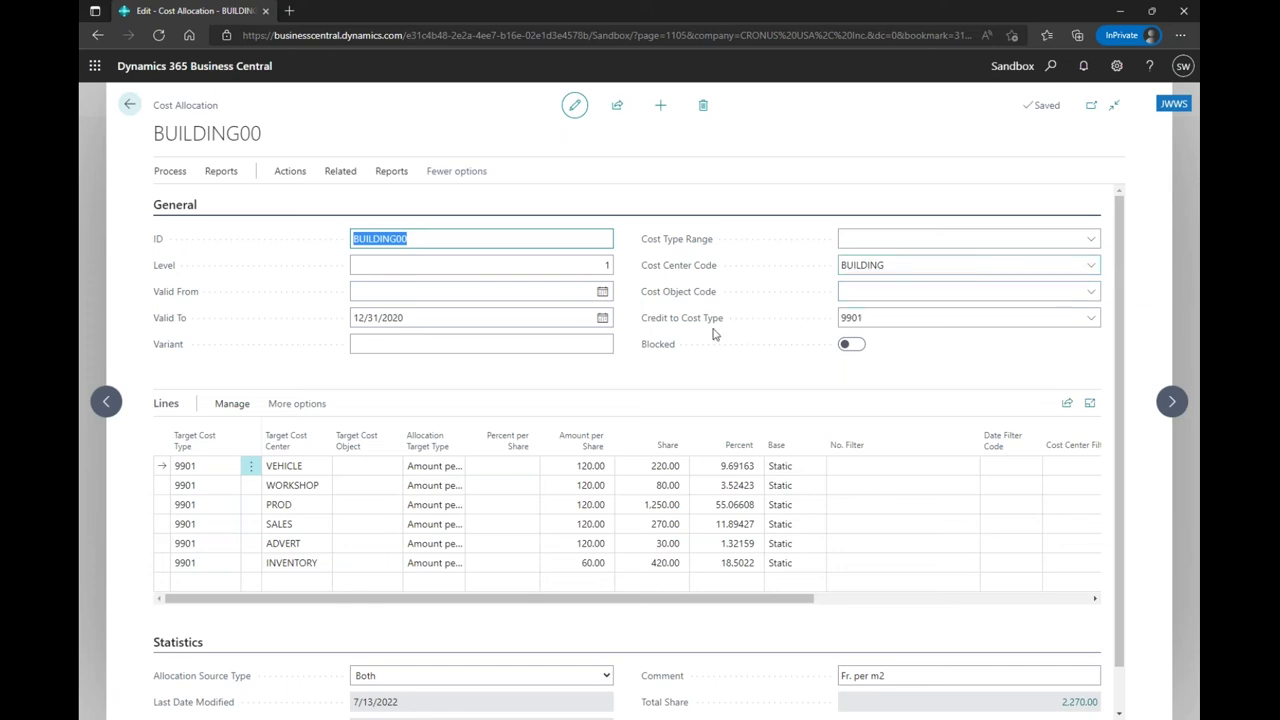
scroll(614, 366, down, 1)
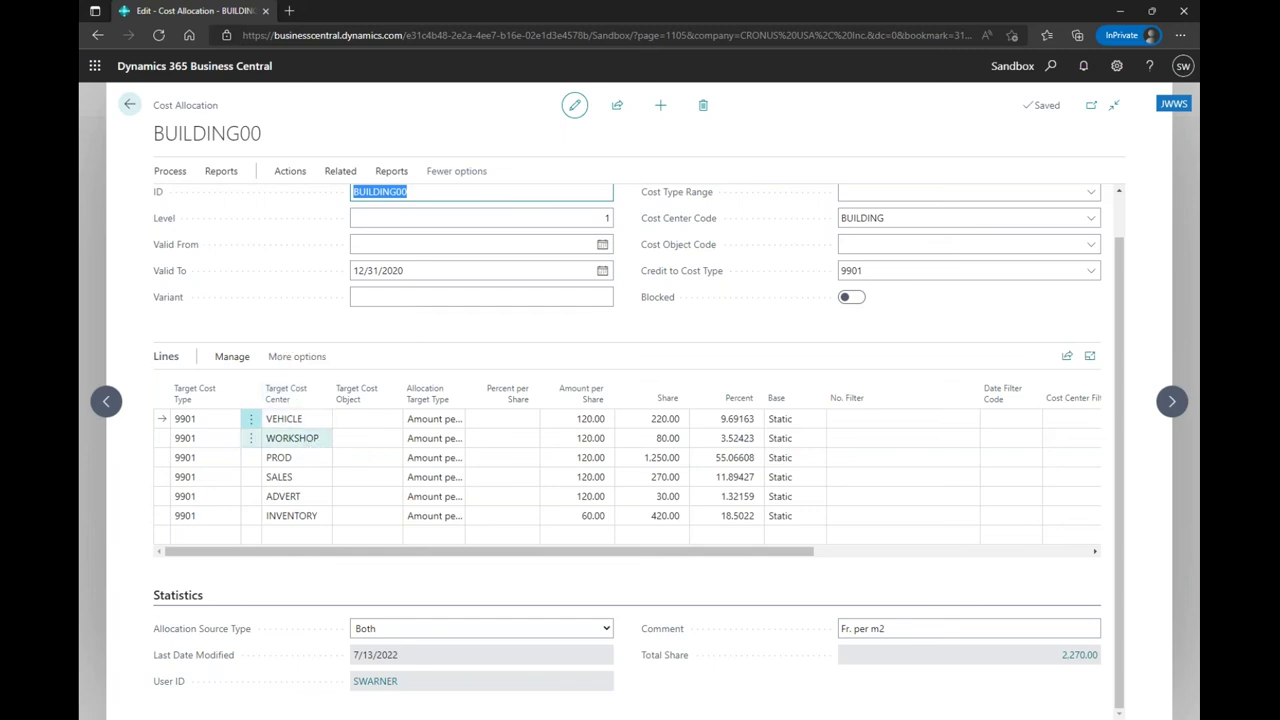
click(455, 421)
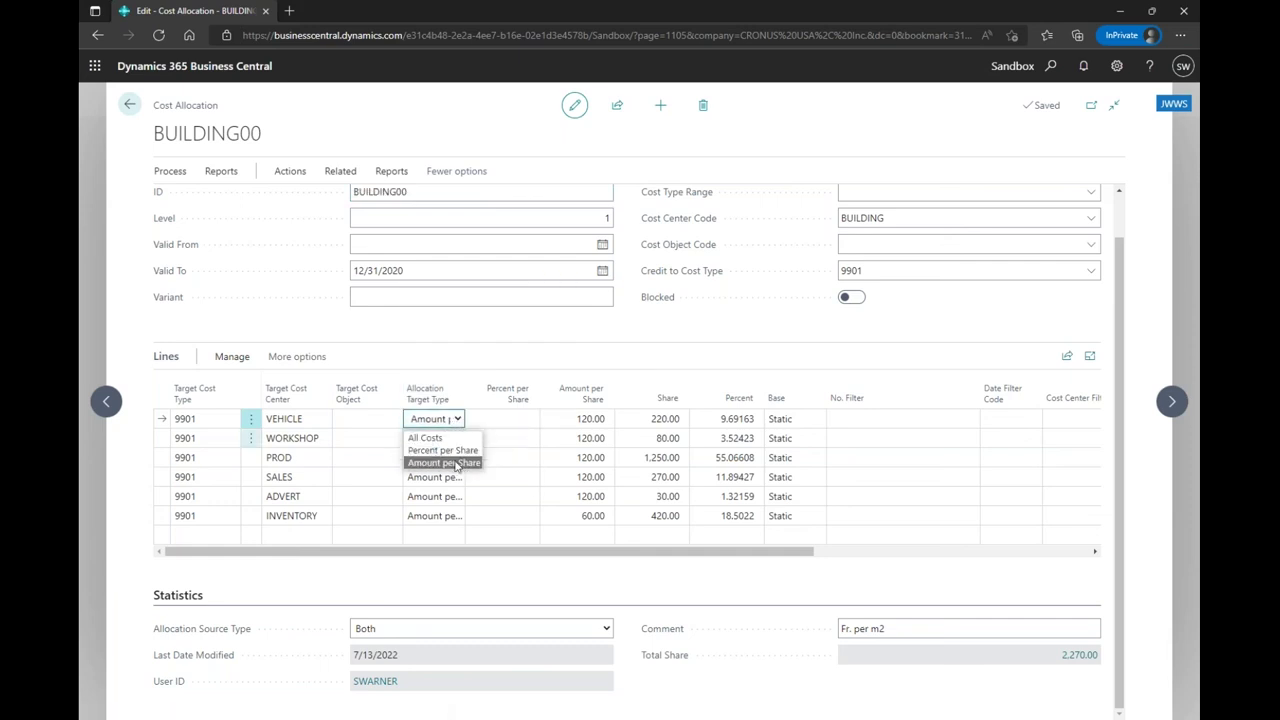
click(456, 466)
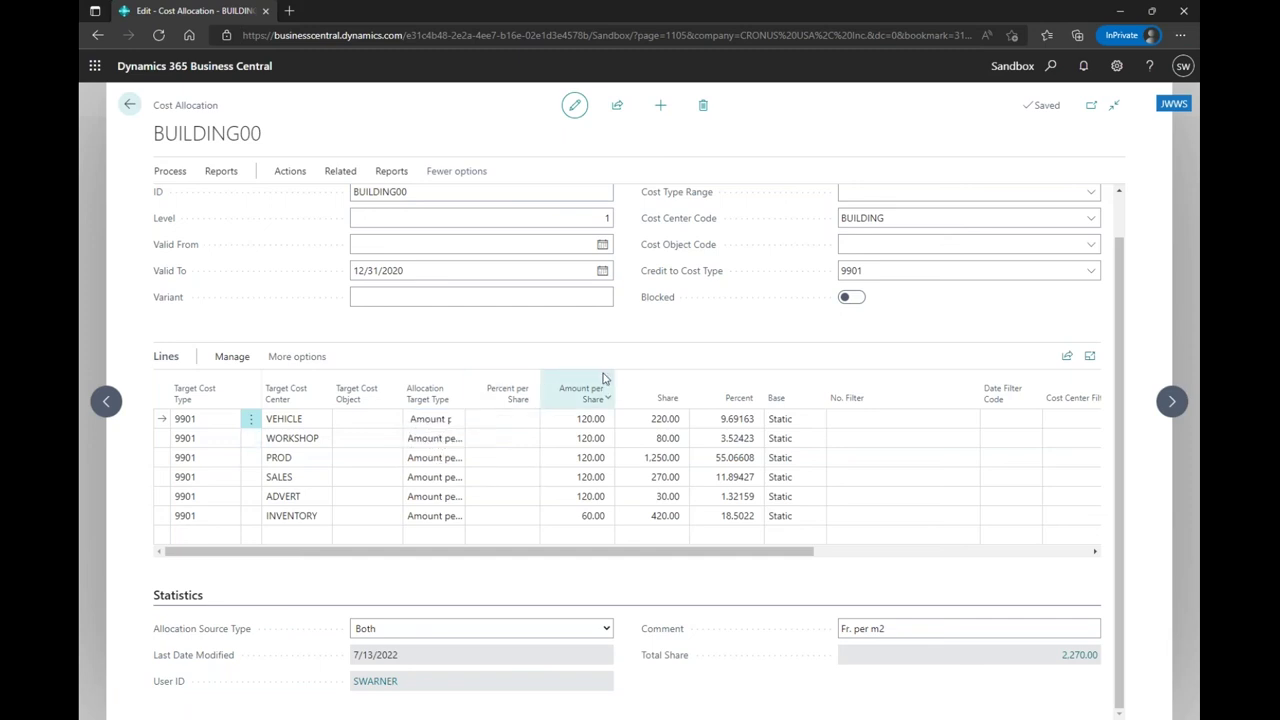
click(591, 420)
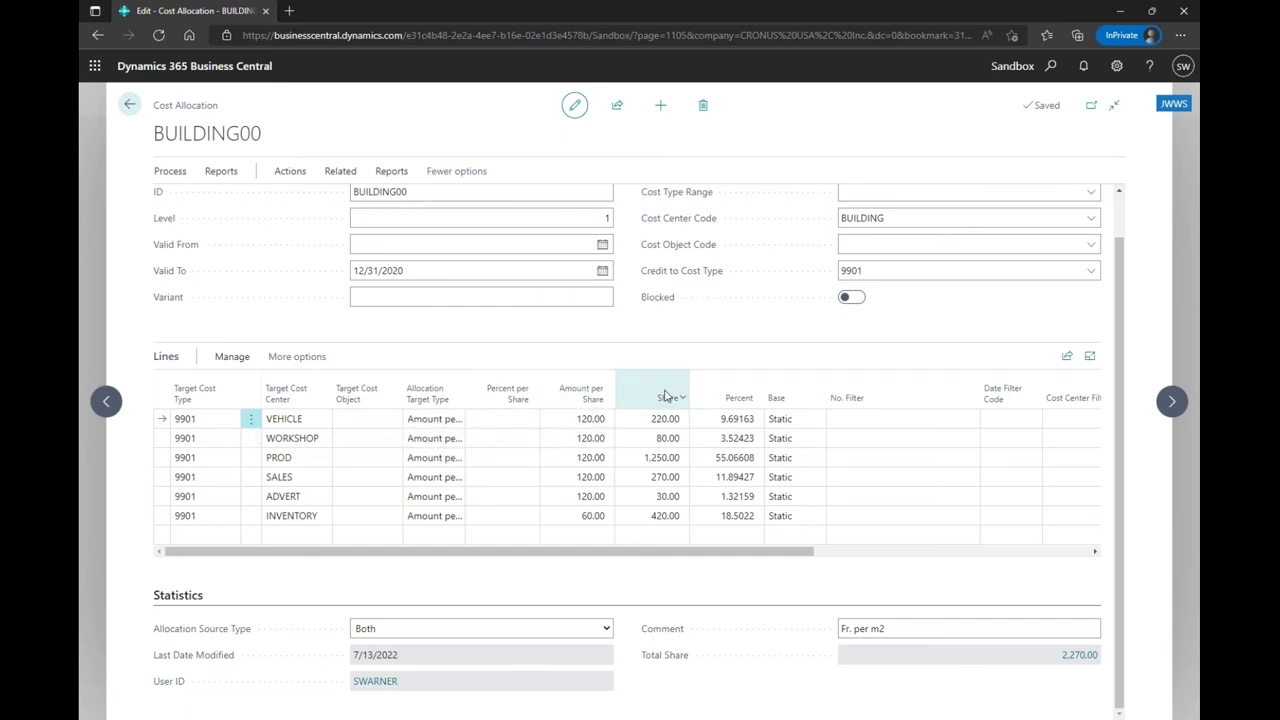
click(745, 459)
click(735, 419)
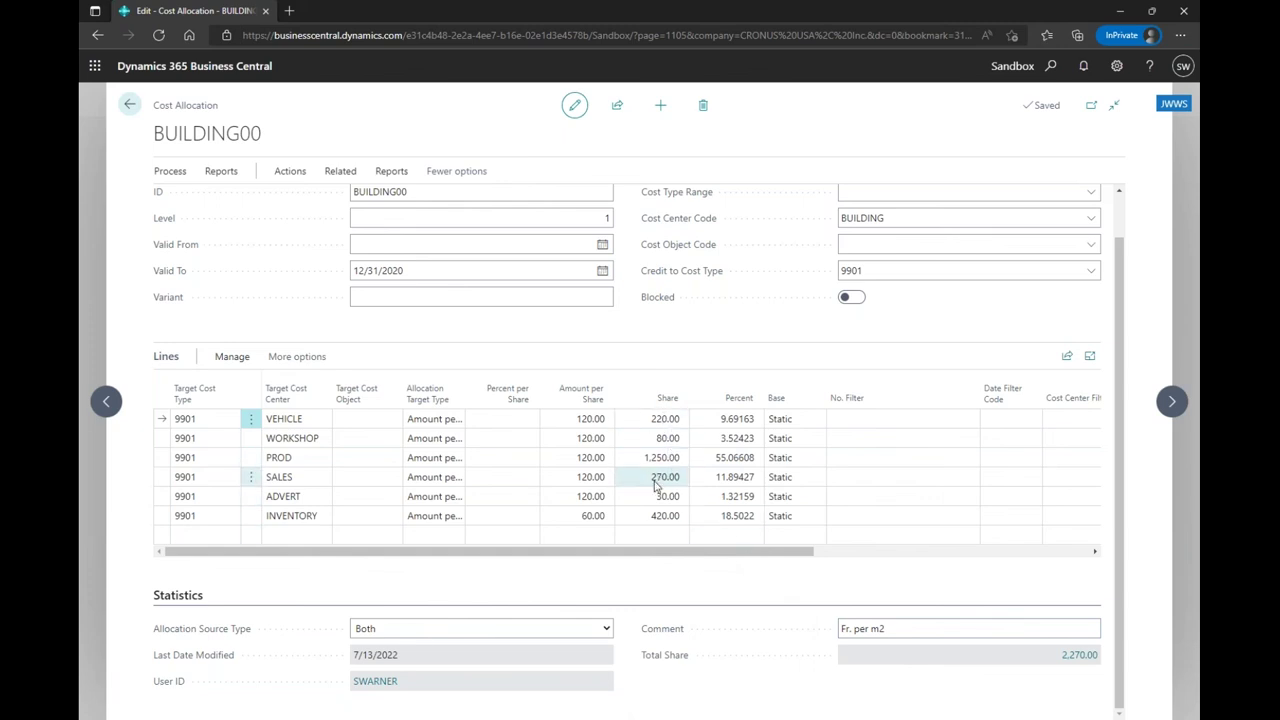
scroll(810, 528, up, 1)
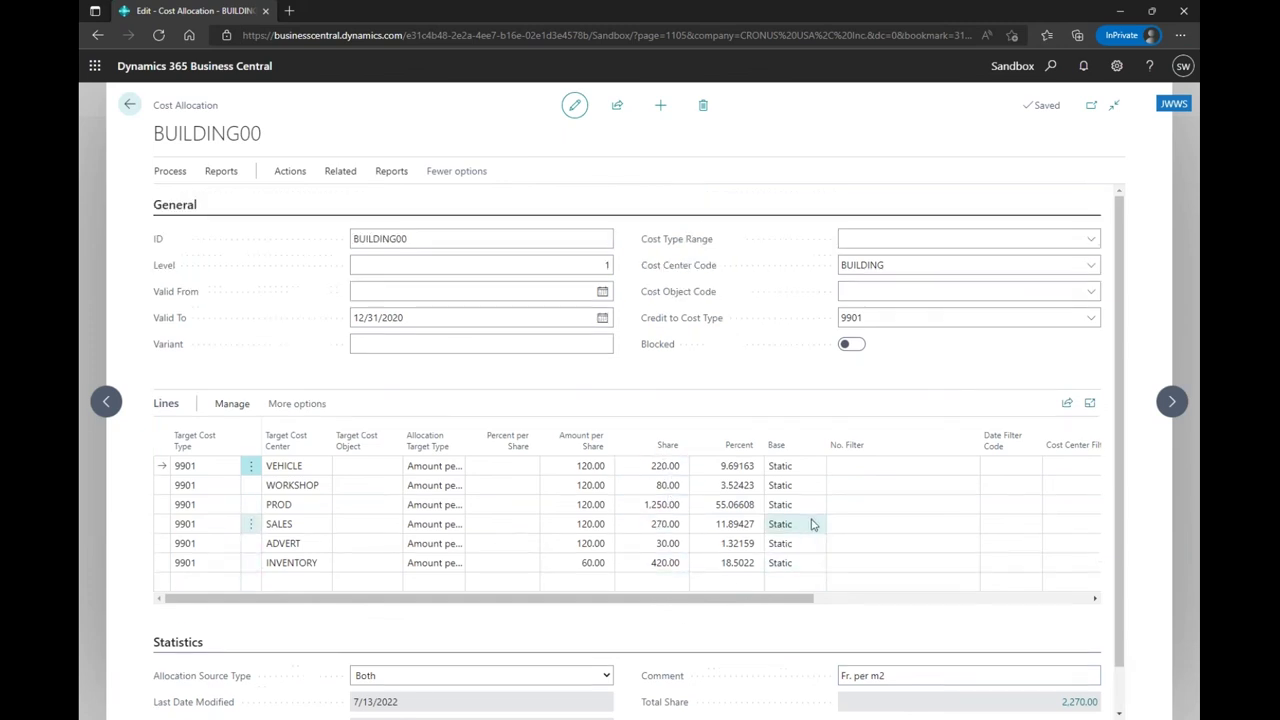
scroll(831, 523, down, 1)
click(1083, 658)
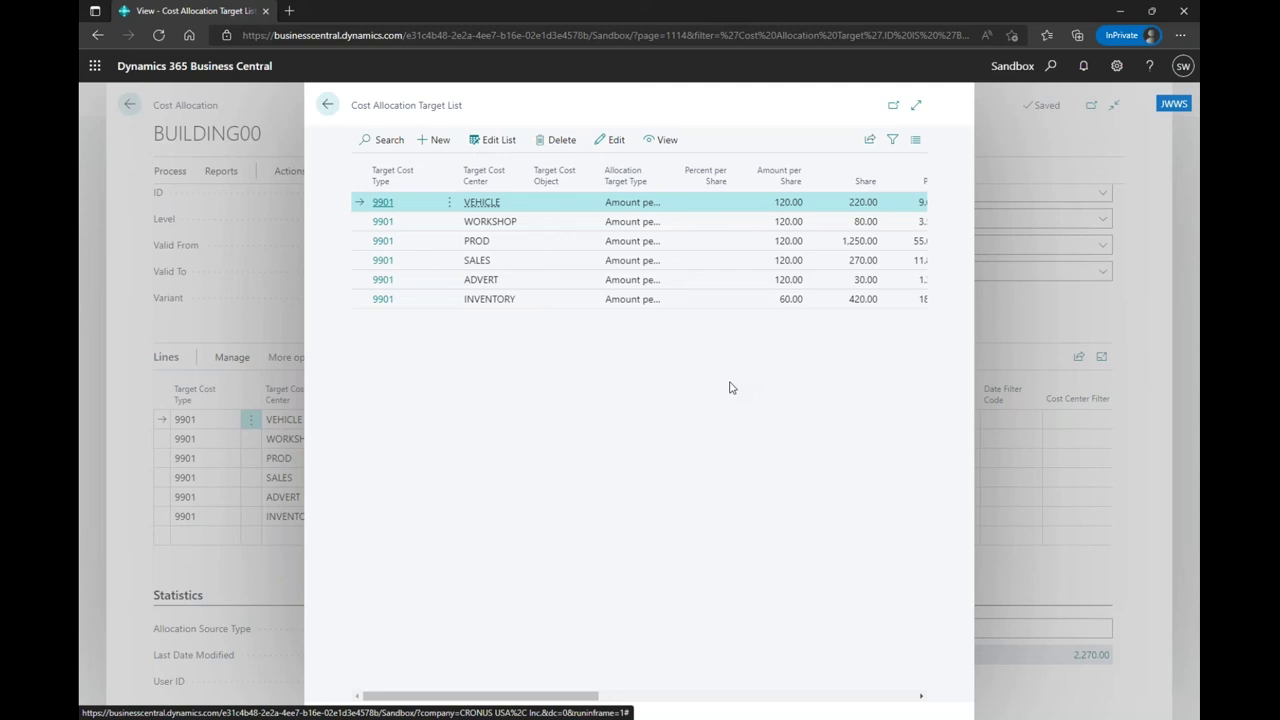
click(329, 106)
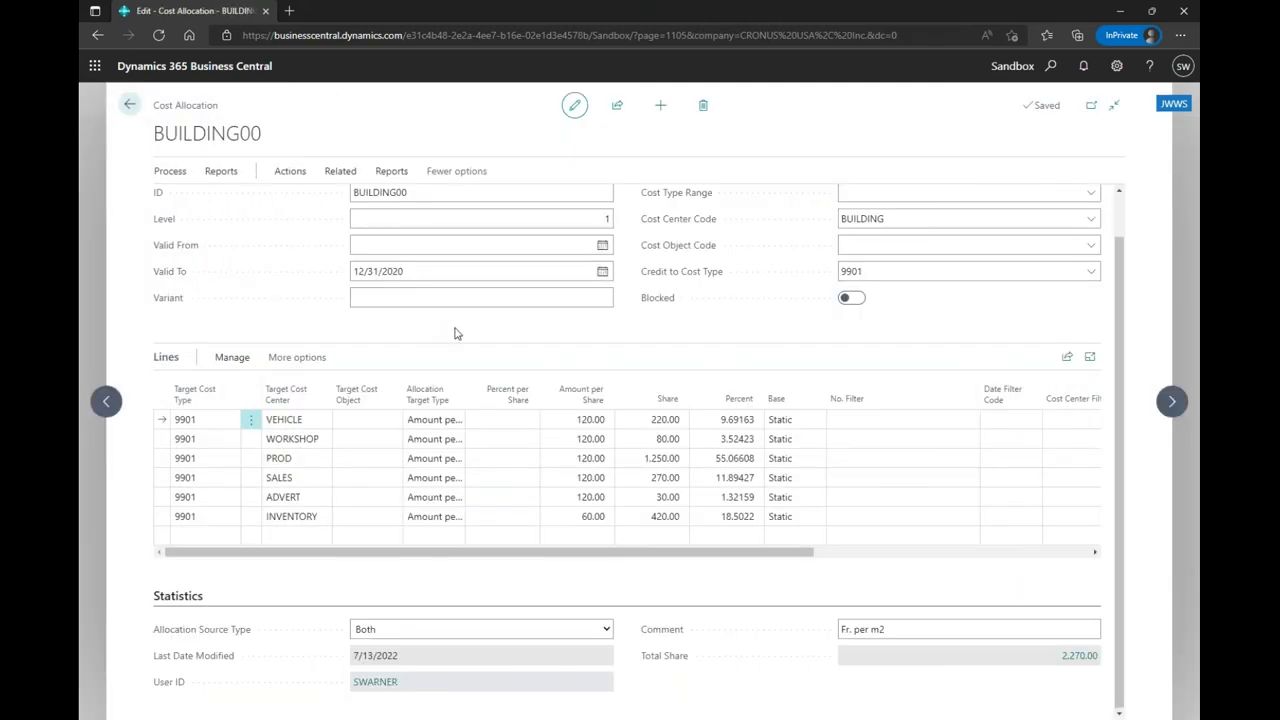
scroll(459, 334, up, 1)
View Cost Budget per Period by Quarter, with columns shifted back to start at 4/2020.
click(130, 106)
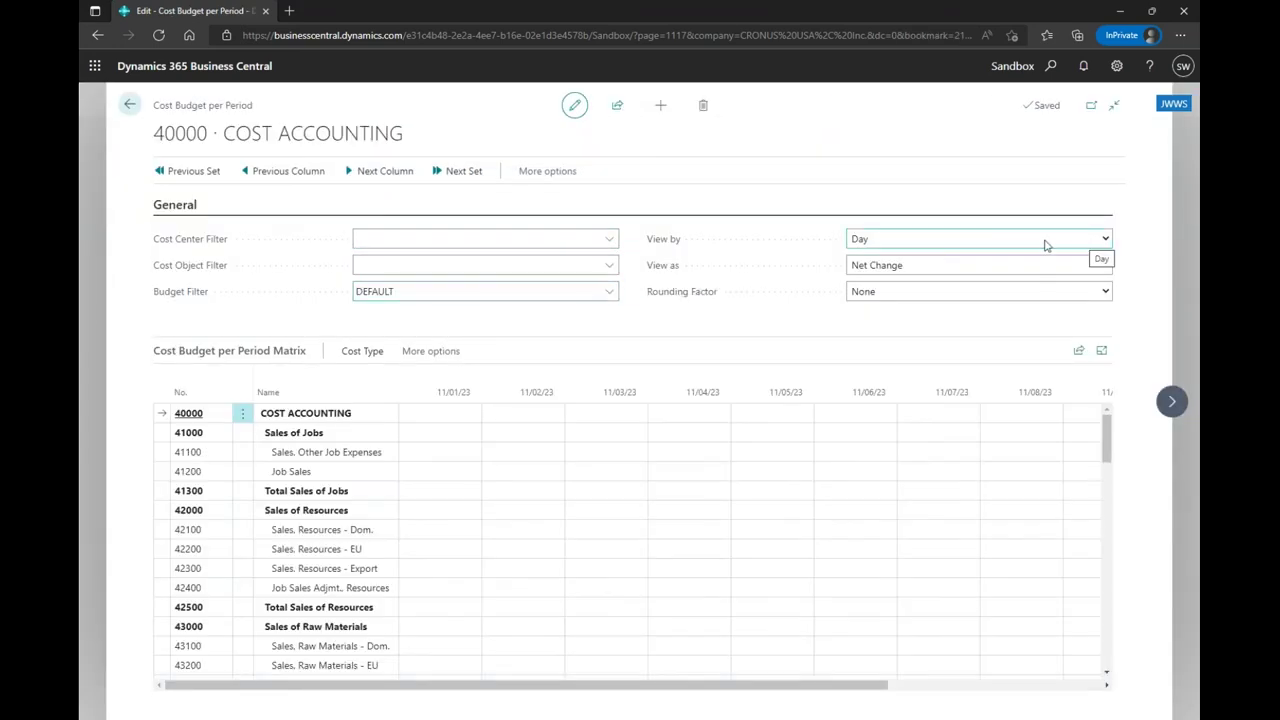
click(1104, 240)
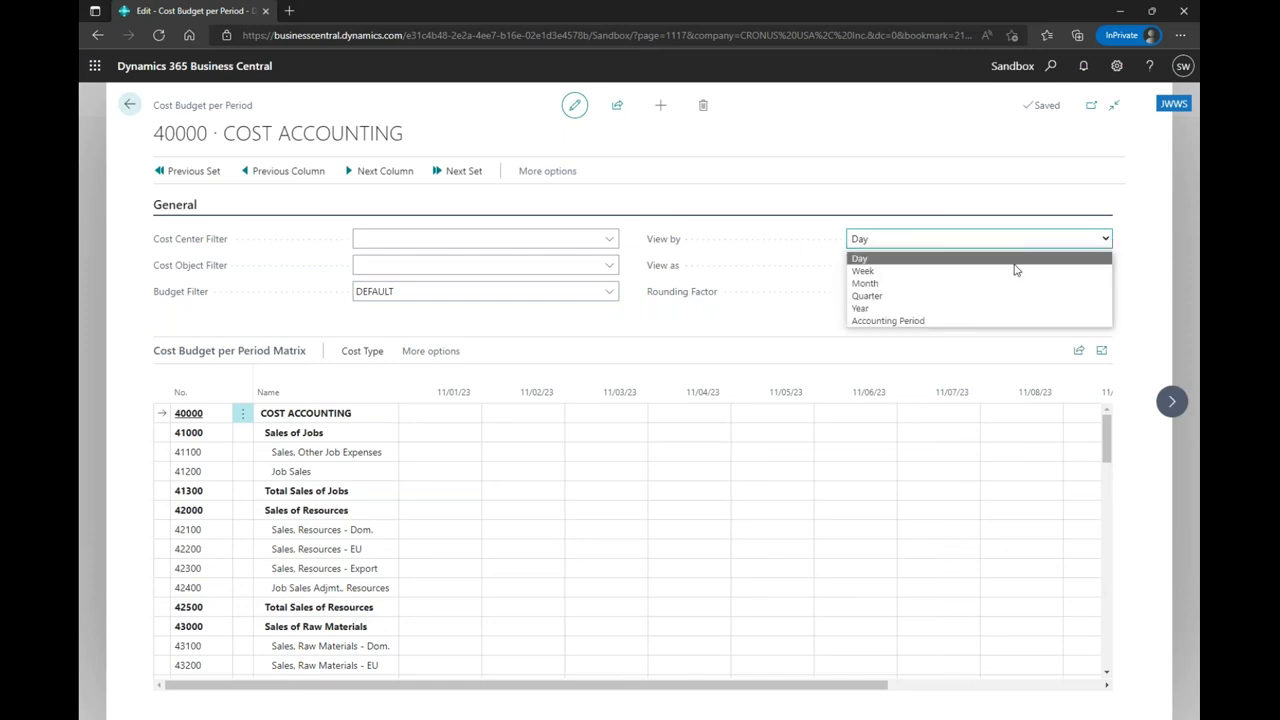
click(929, 297)
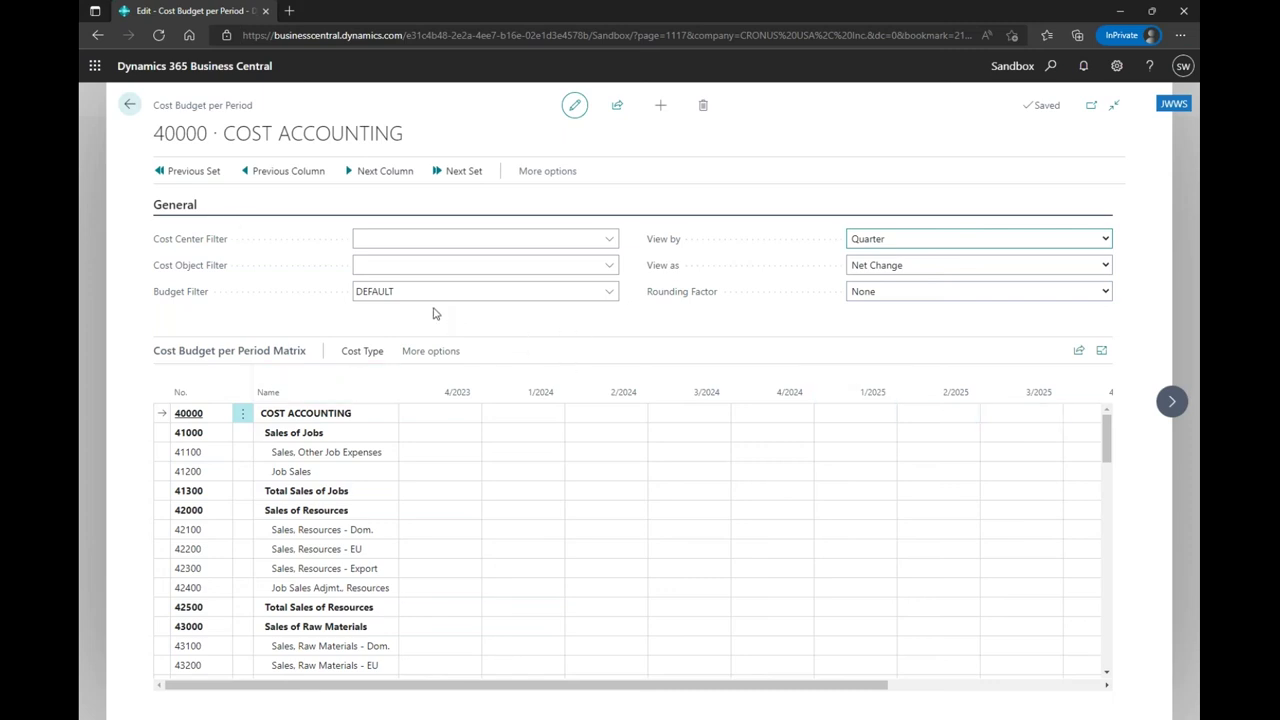
click(176, 176)
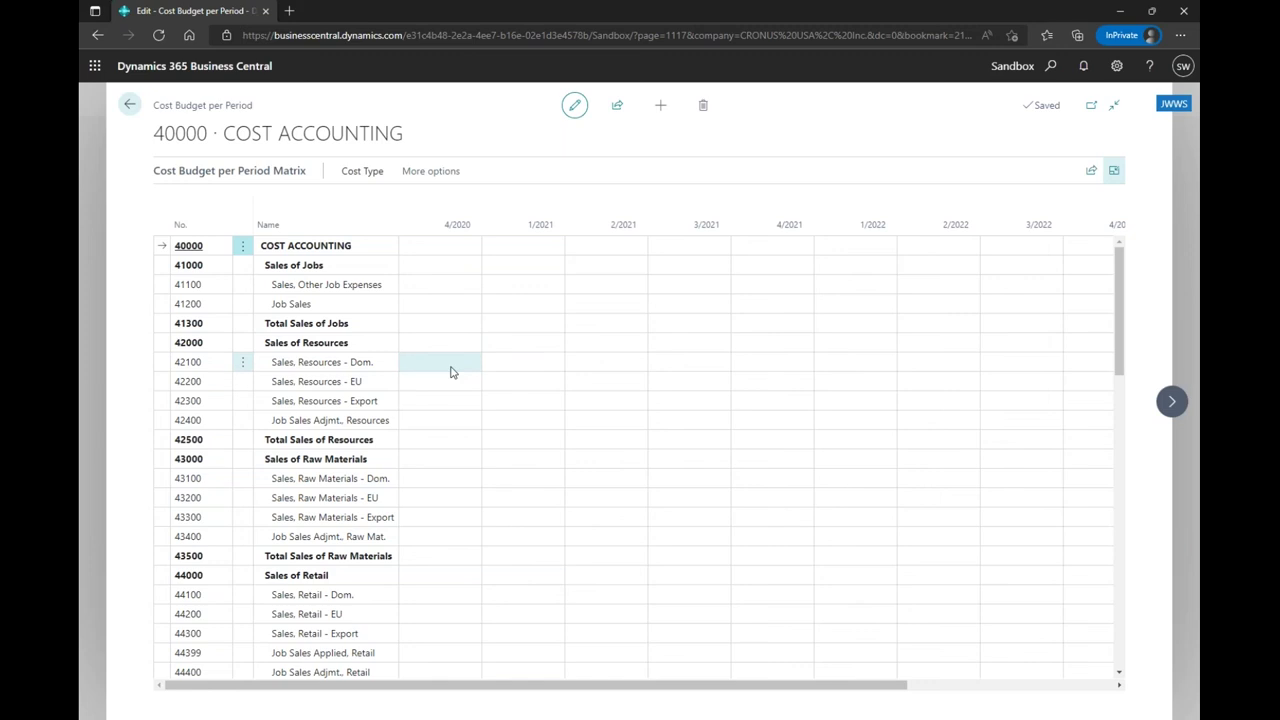
scroll(457, 405, down, 3)
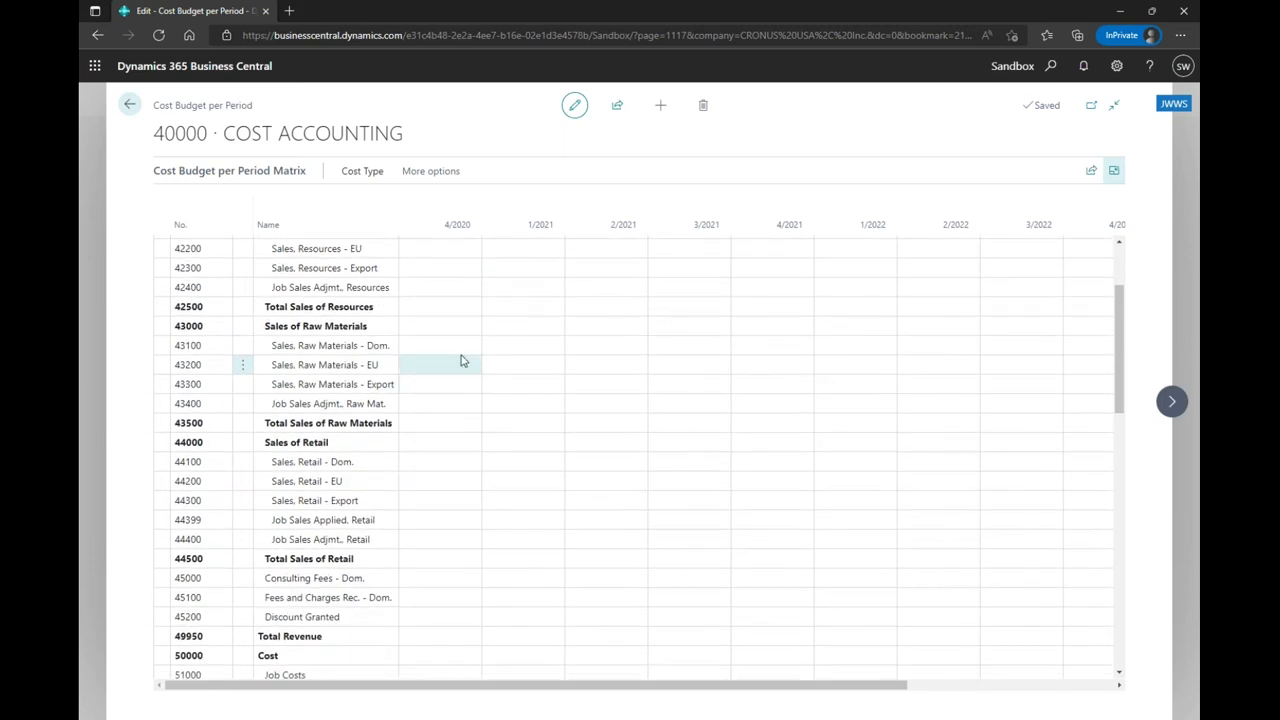
scroll(449, 369, down, 2)
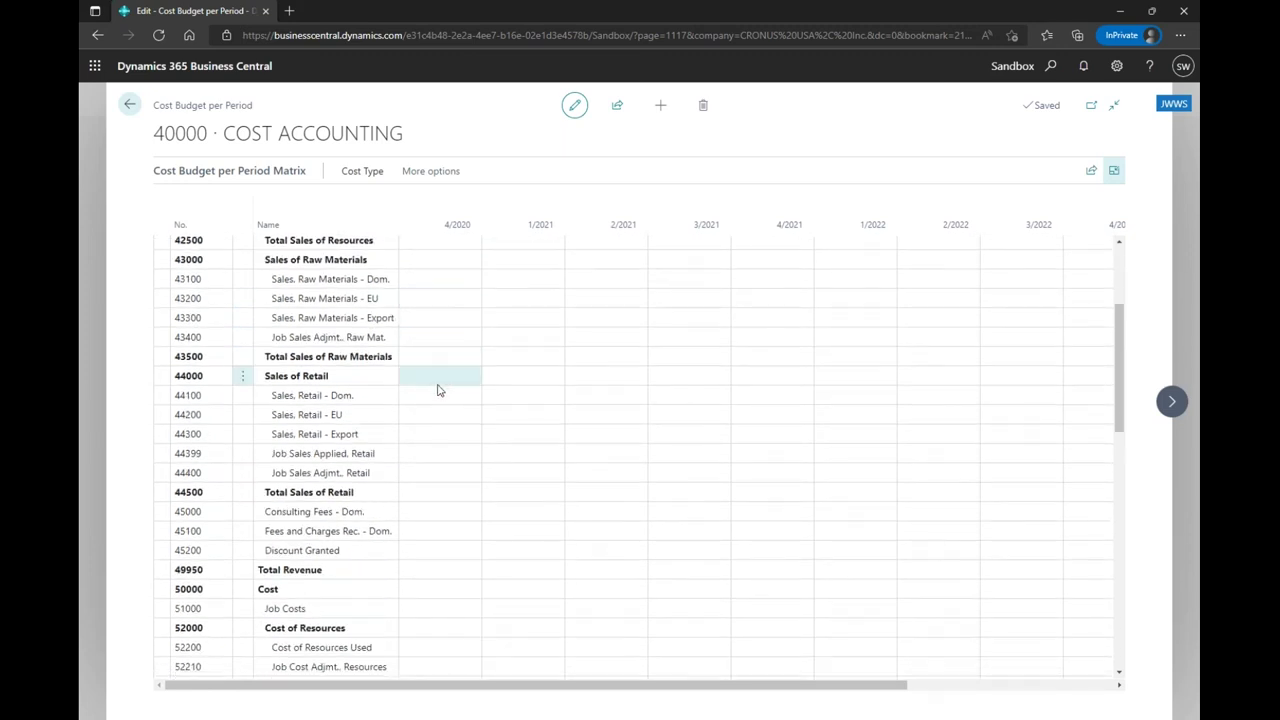
scroll(424, 420, down, 2)
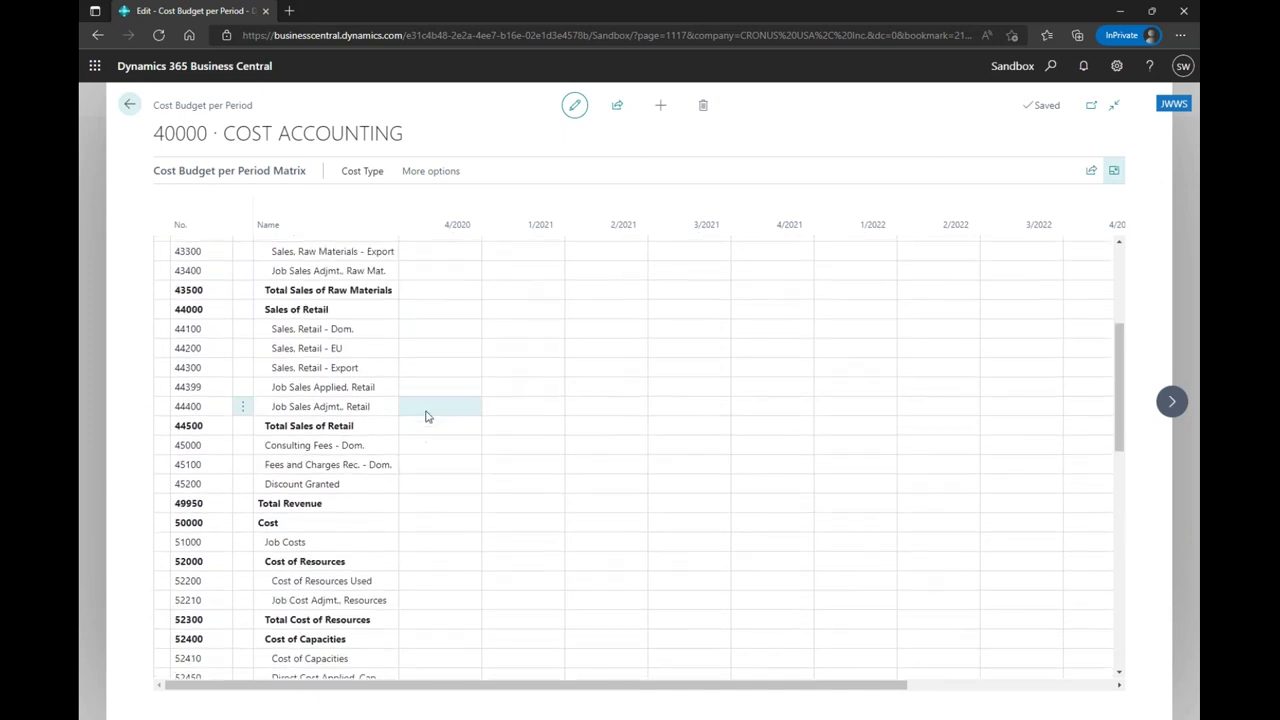
scroll(425, 416, down, 2)
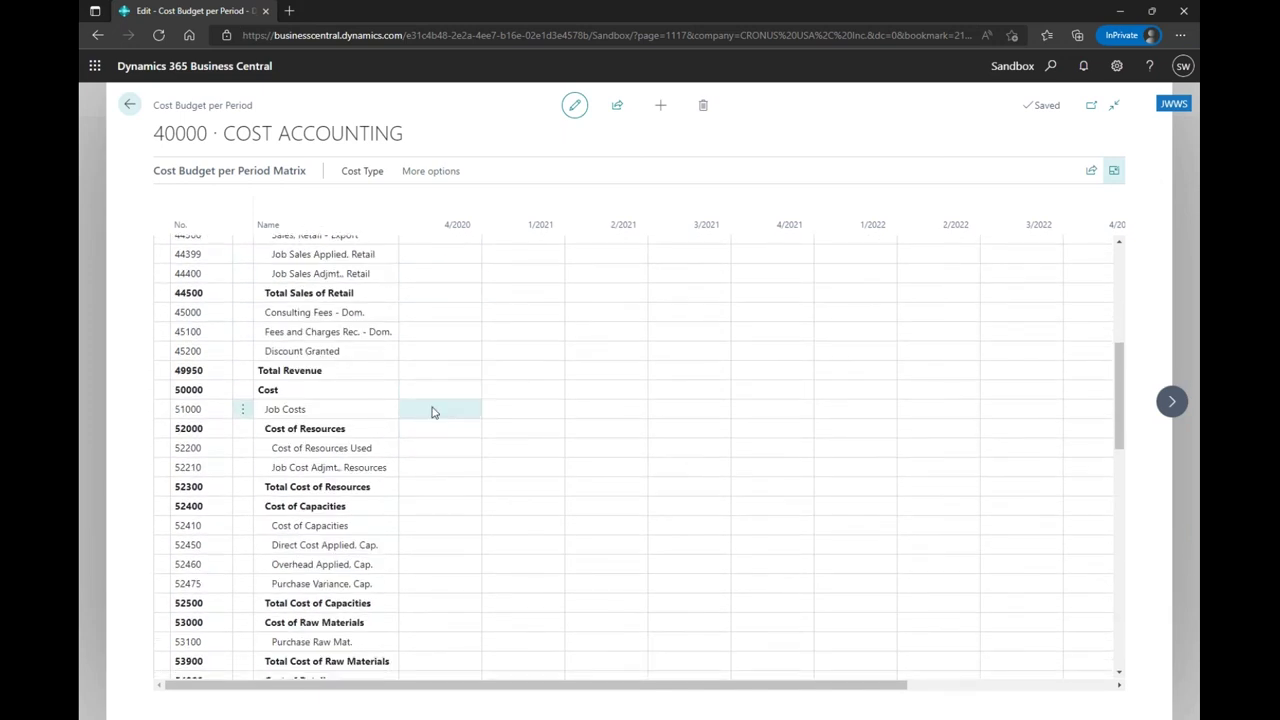
scroll(432, 412, down, 3)
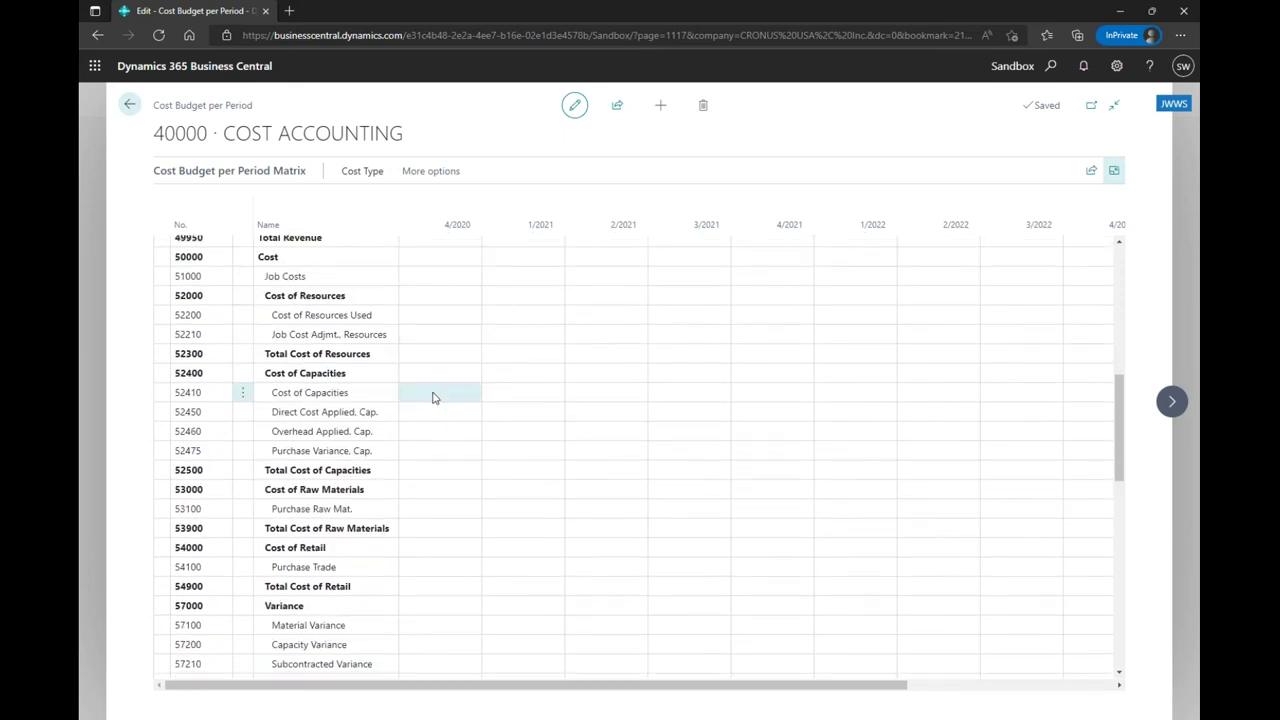
scroll(427, 425, down, 3)
scroll(443, 428, down, 3)
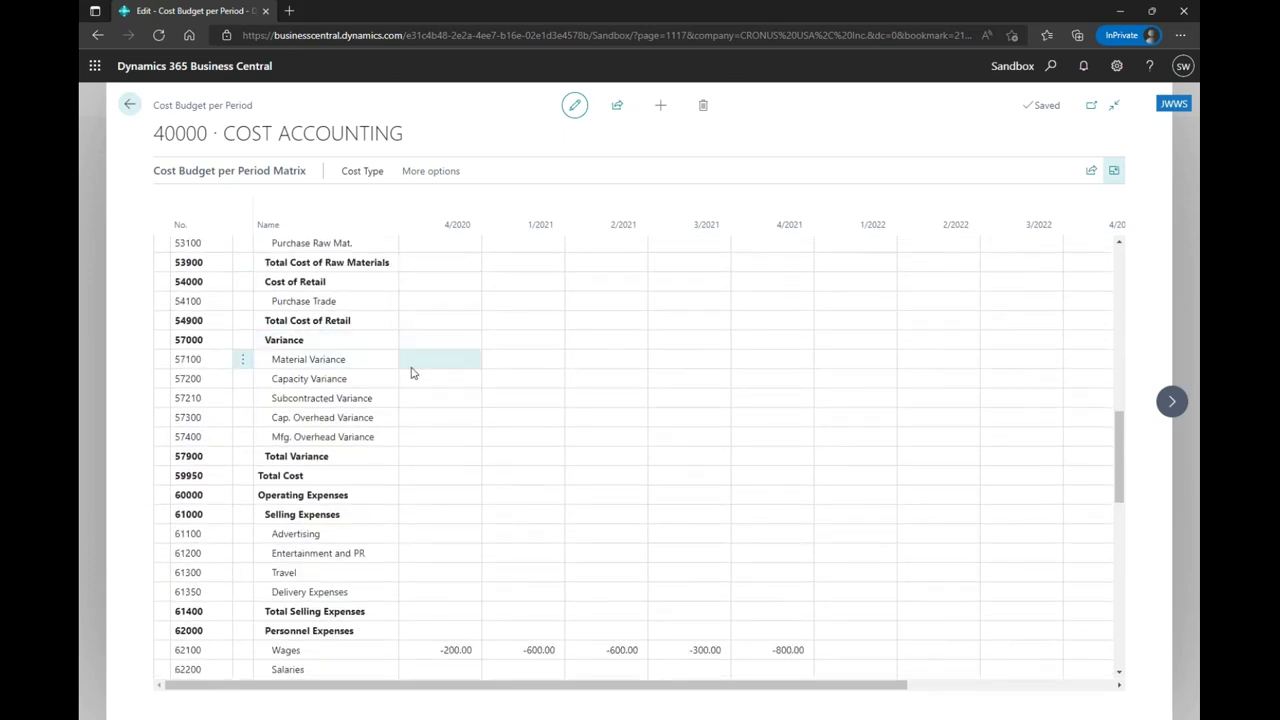
scroll(430, 422, down, 3)
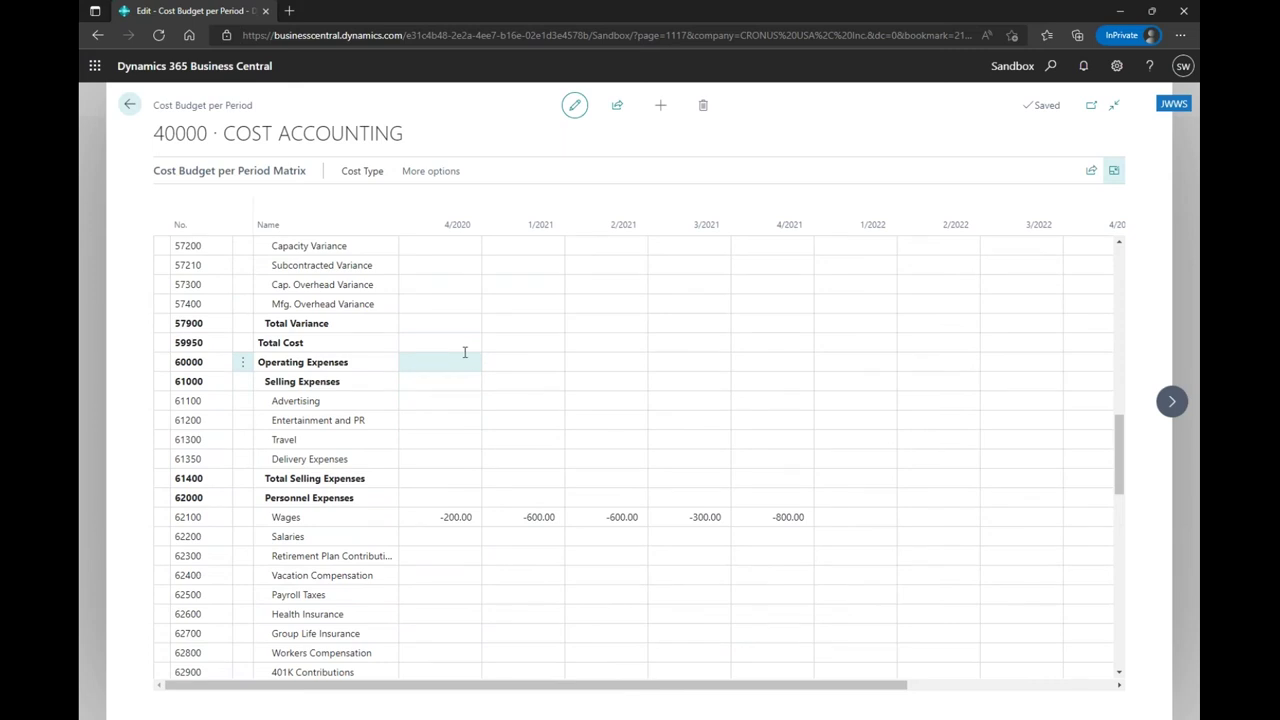
scroll(464, 352, down, 3)
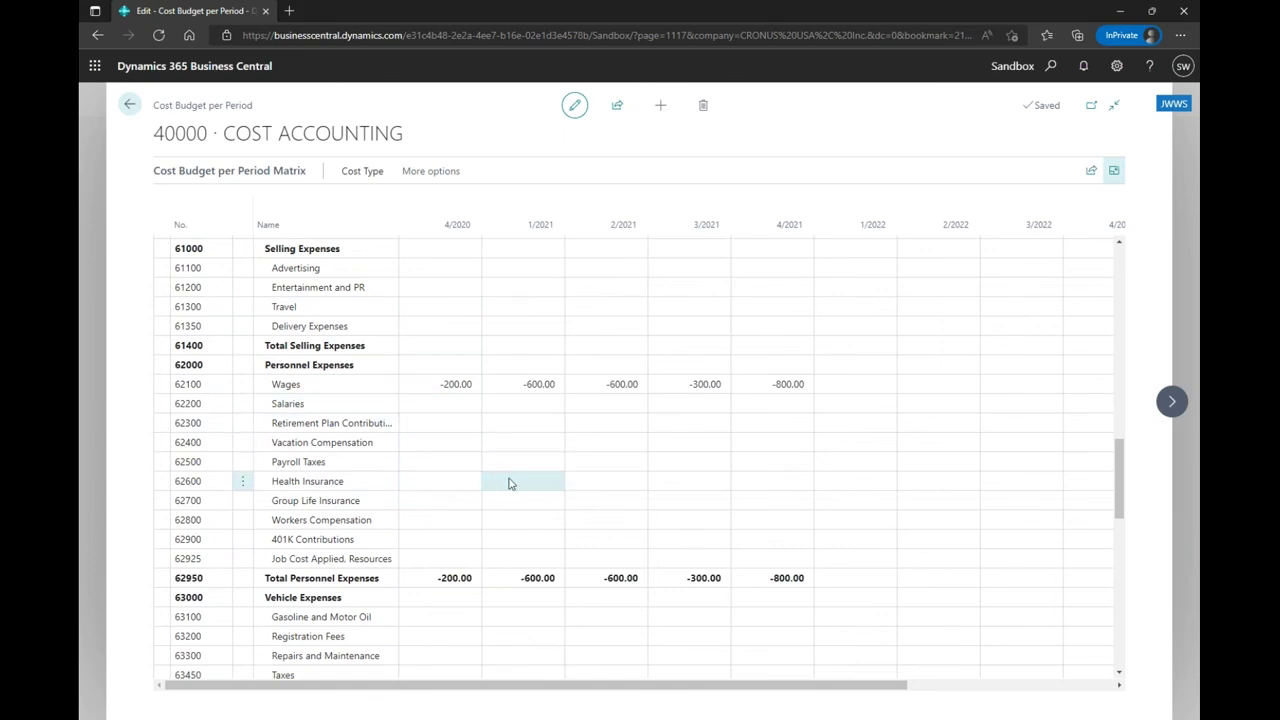
scroll(500, 470, down, 2)
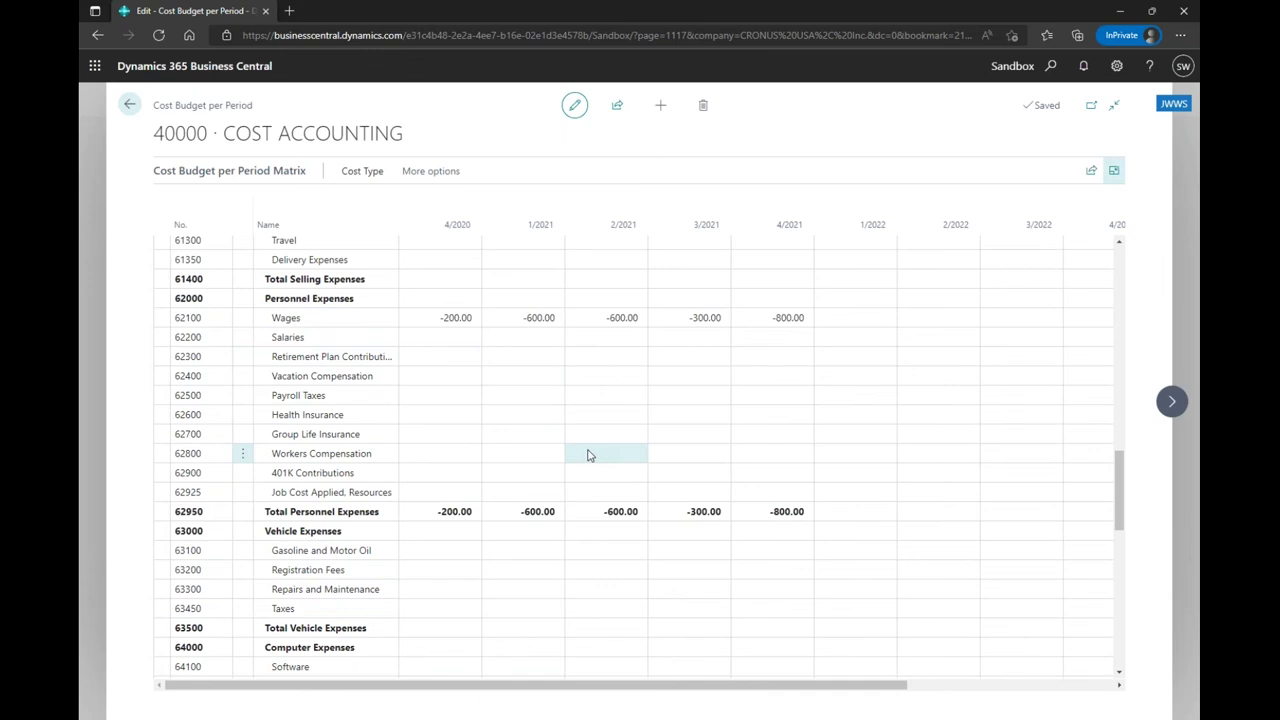
scroll(560, 408, down, 4)
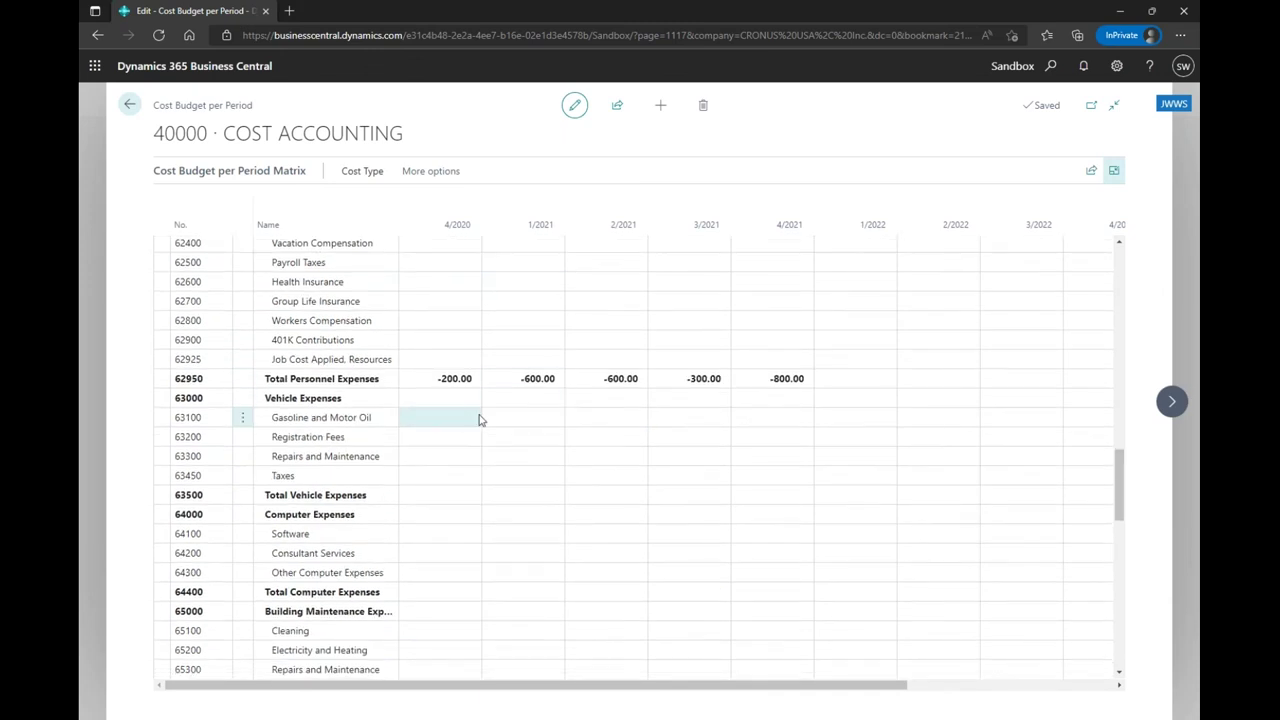
scroll(479, 420, down, 2)
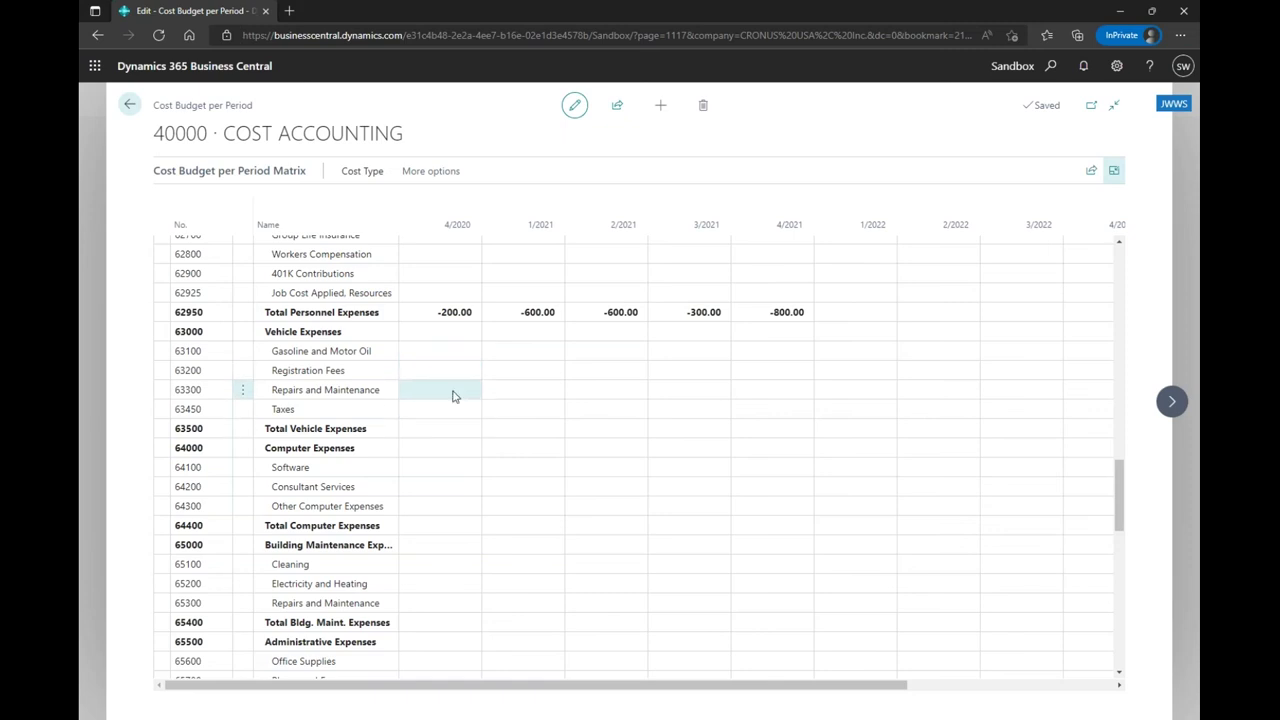
scroll(522, 388, down, 3)
scroll(521, 383, down, 1)
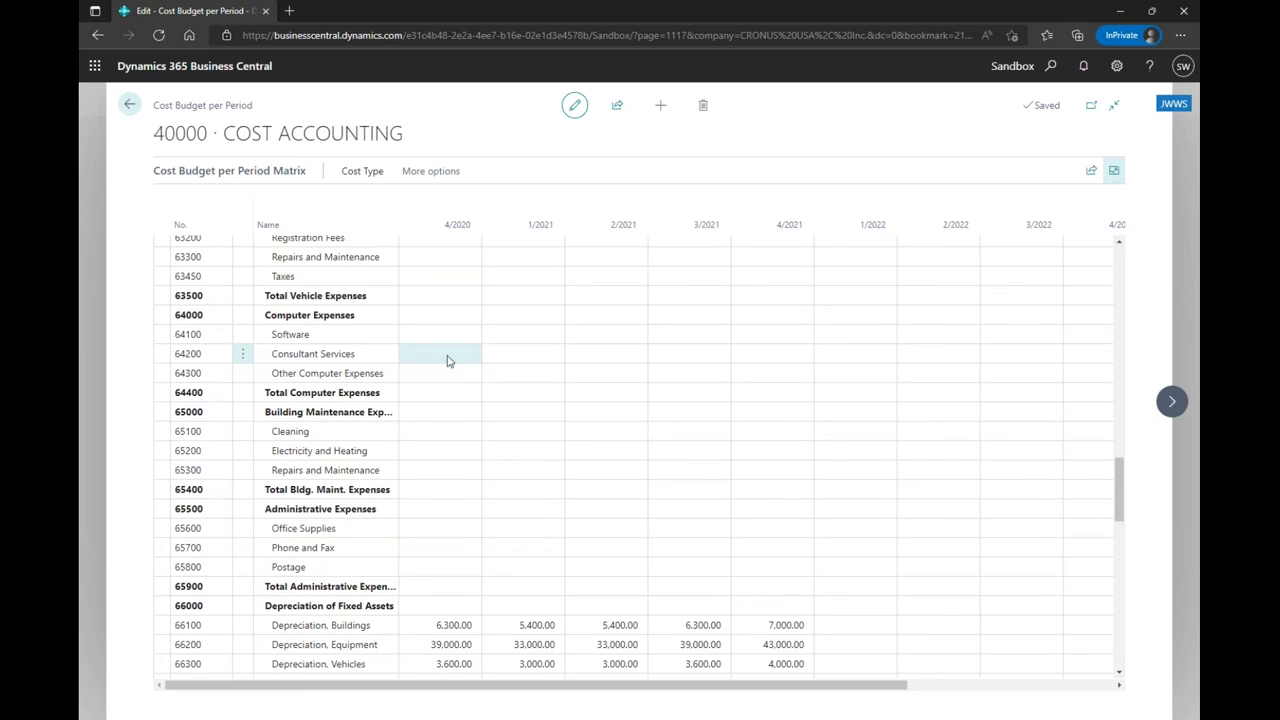
scroll(470, 390, down, 4)
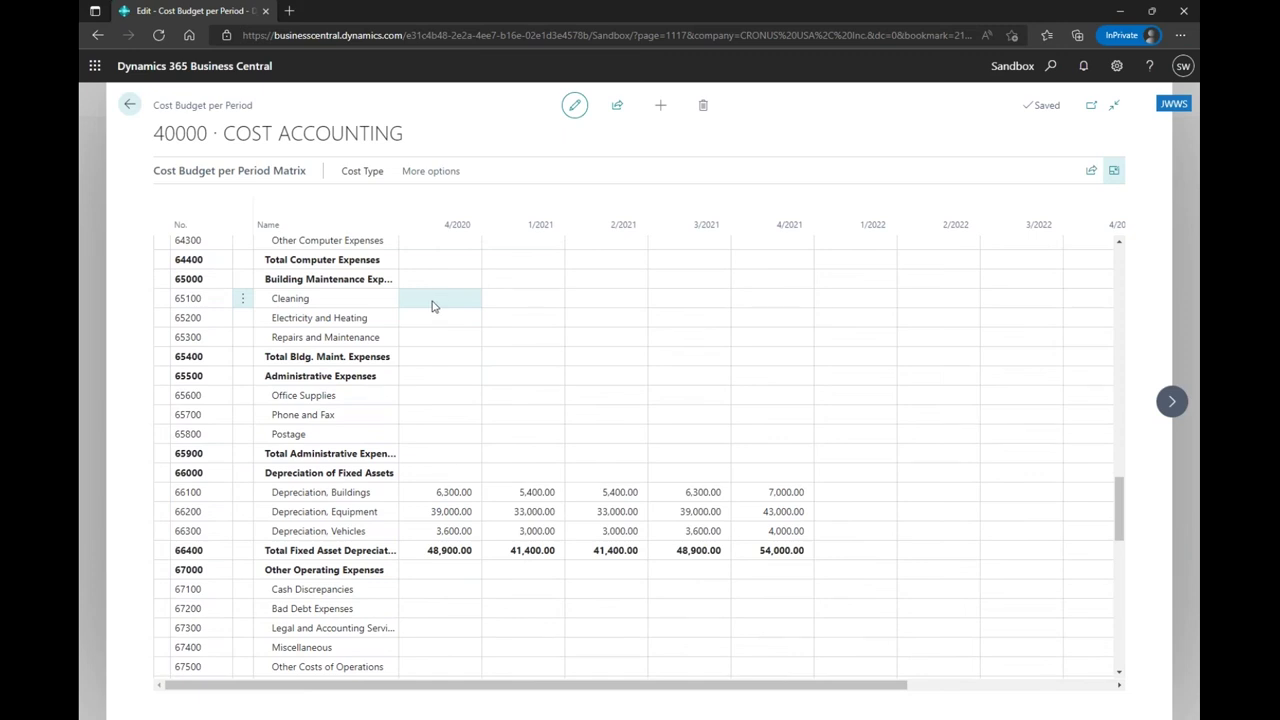
scroll(433, 306, down, 4)
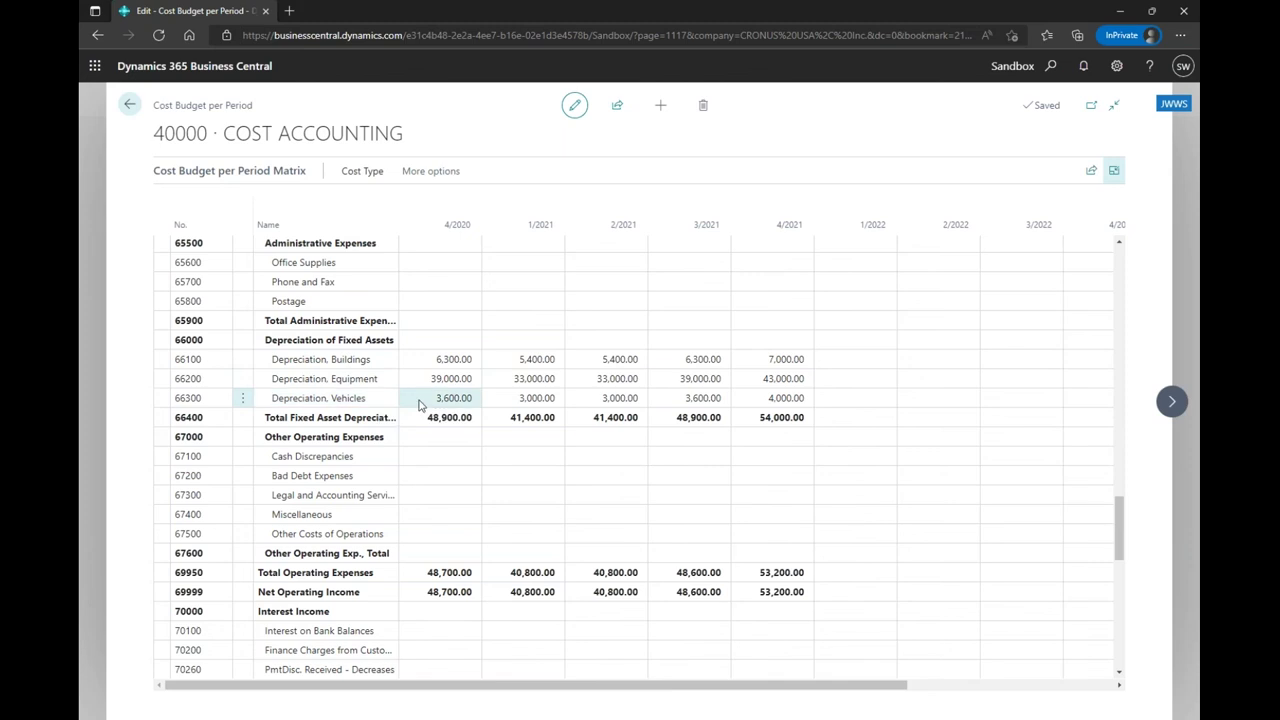
scroll(500, 395, down, 7)
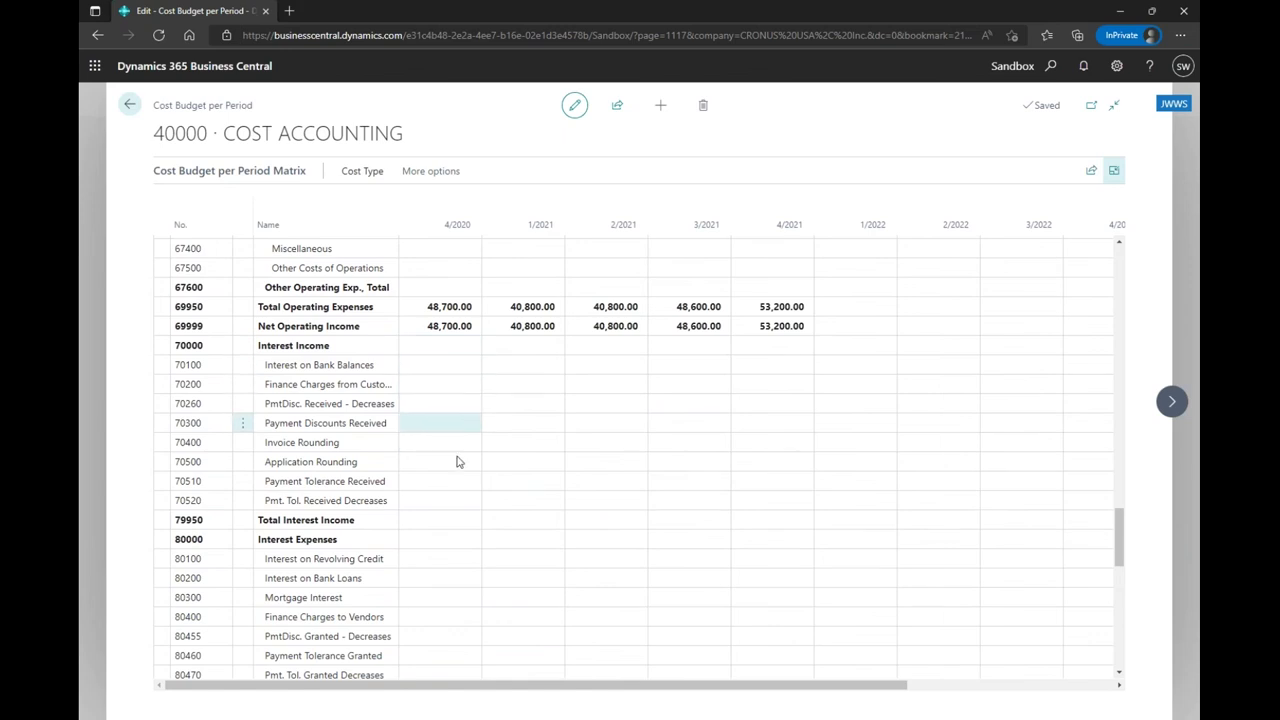
scroll(474, 488, down, 5)
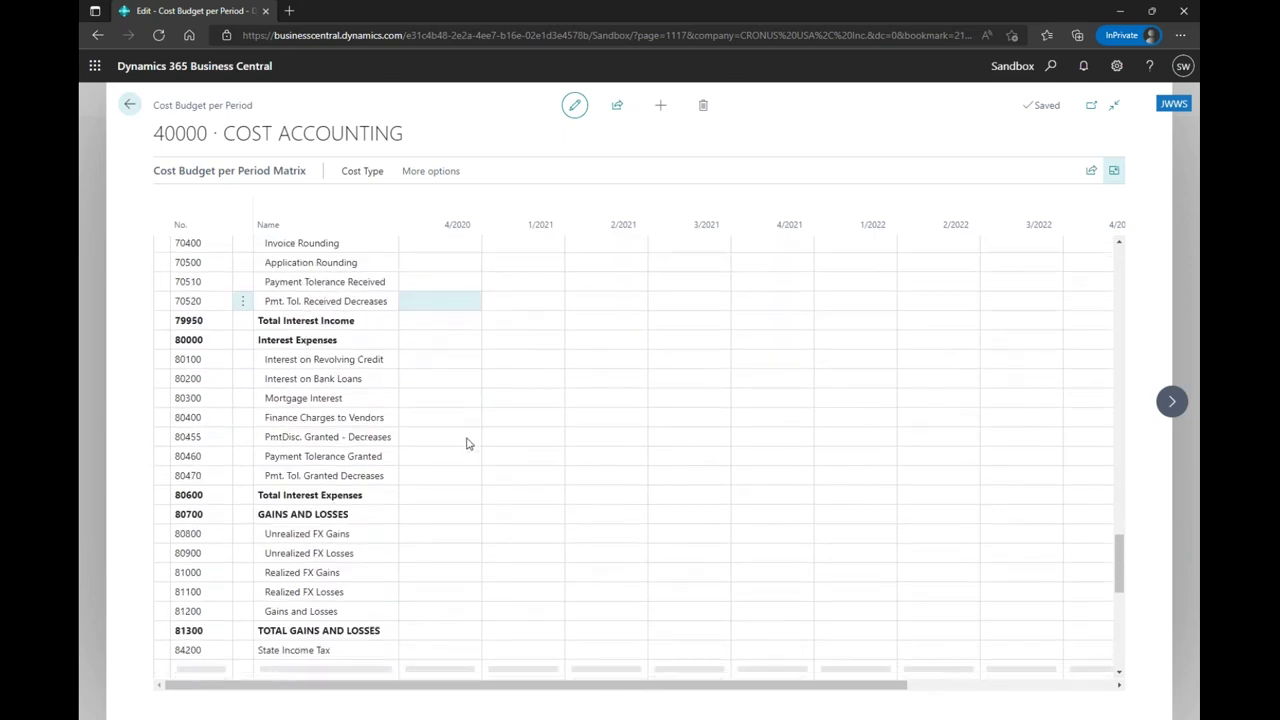
scroll(454, 404, down, 3)
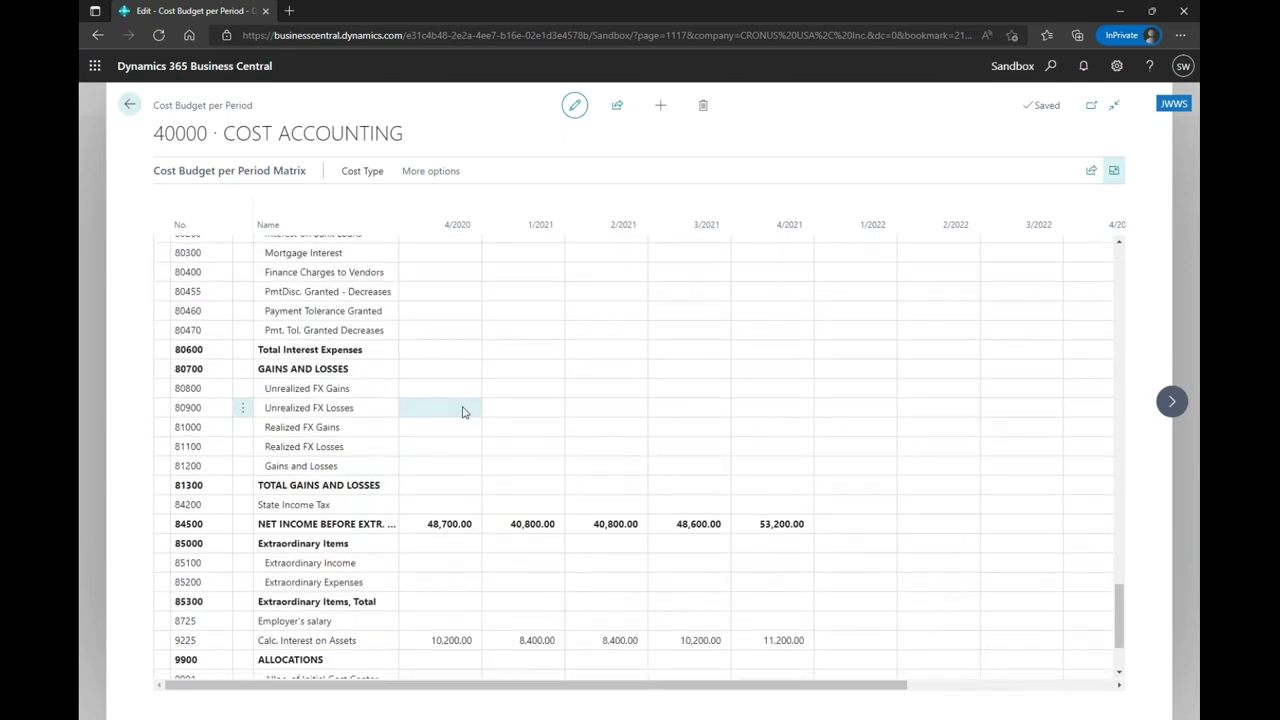
scroll(463, 412, down, 3)
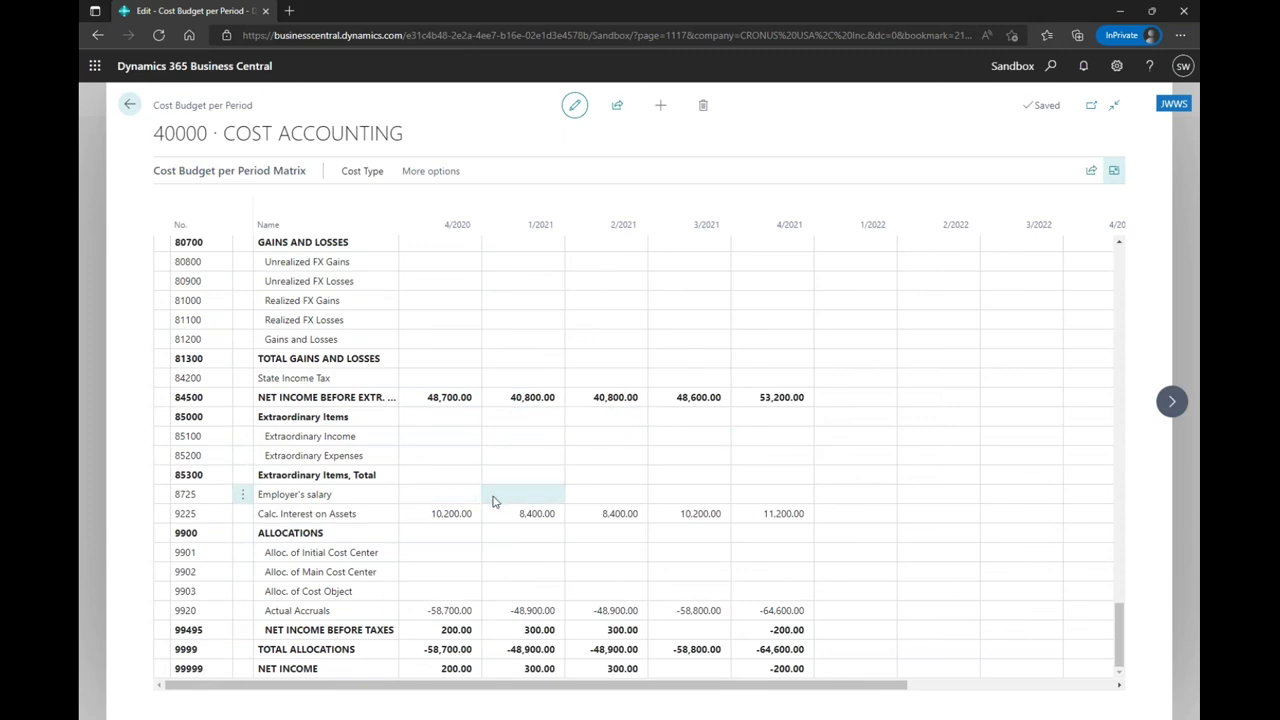
scroll(493, 502, up, 10)
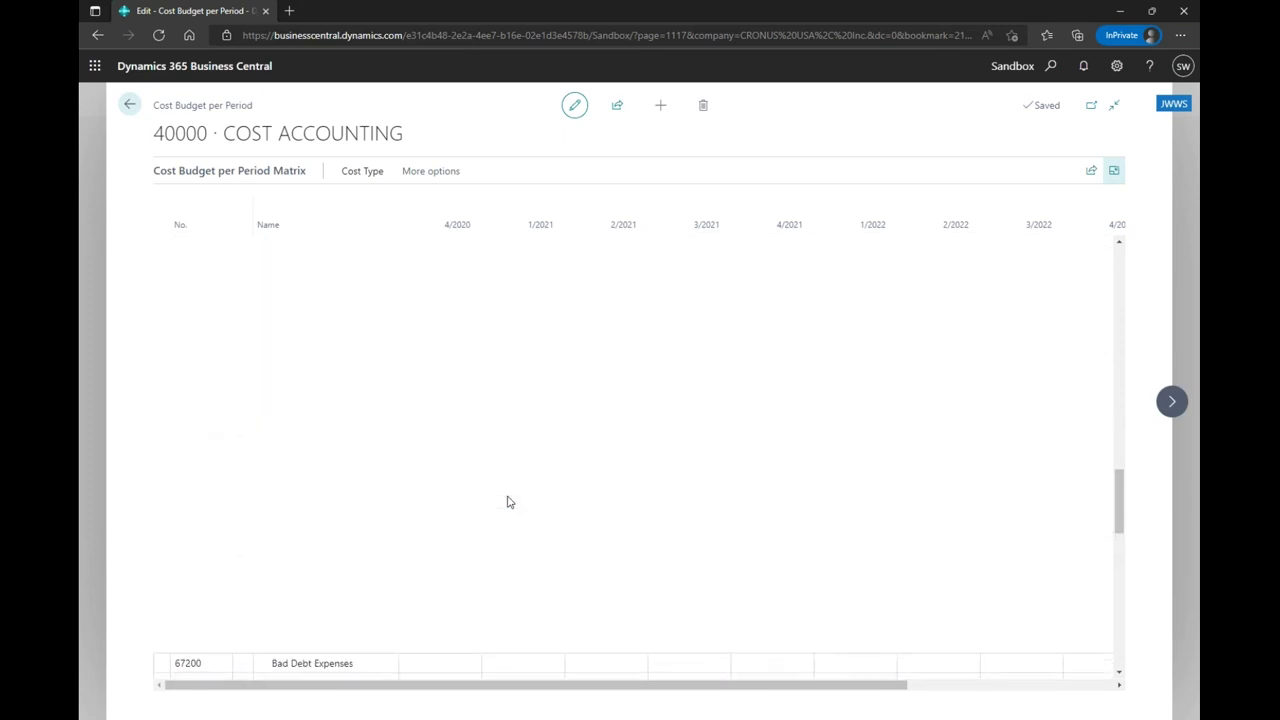
scroll(507, 495, up, 10)
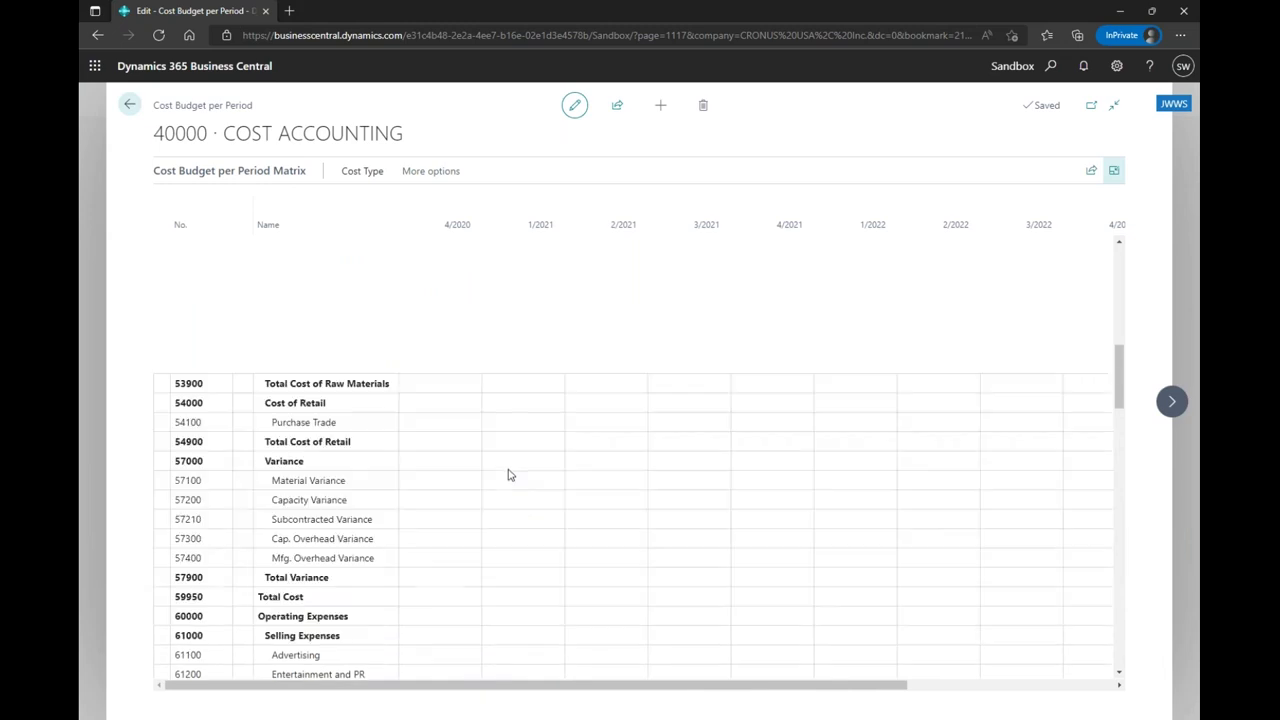
scroll(507, 475, up, 10)
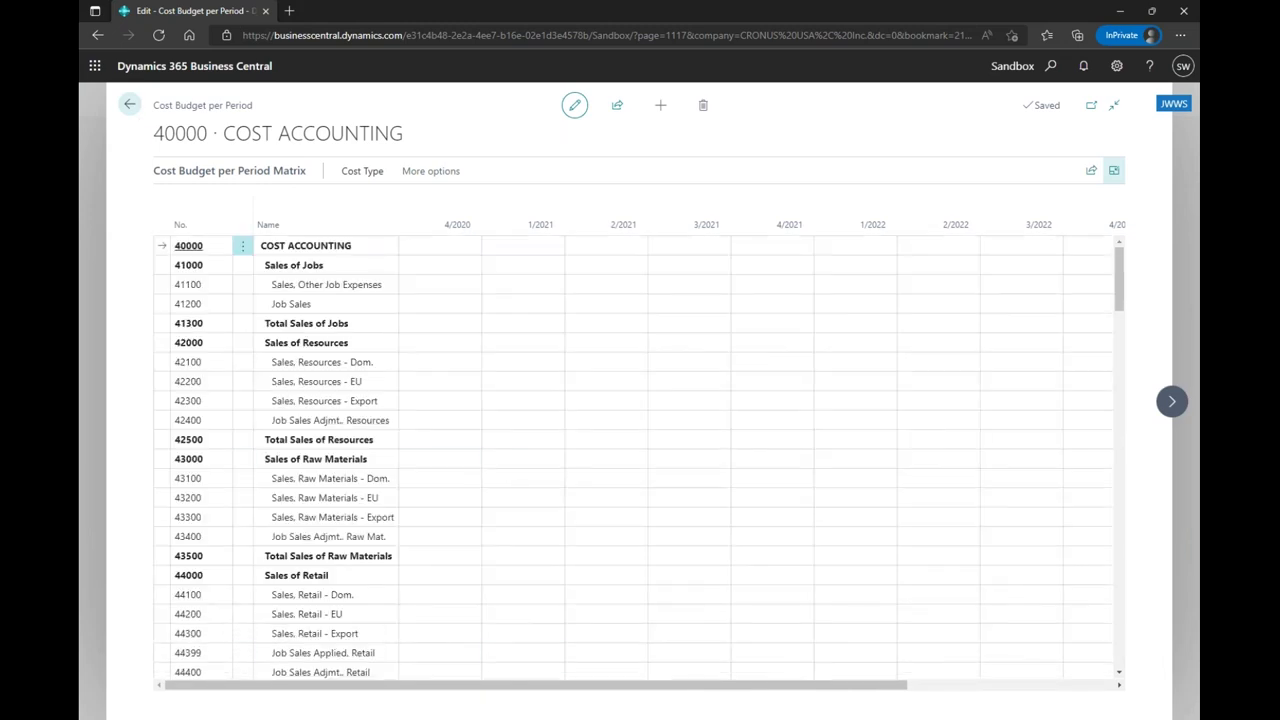
Go back via the Cost Budgets list to the Accounting Manager home page and scroll through its tiles.
click(129, 106)
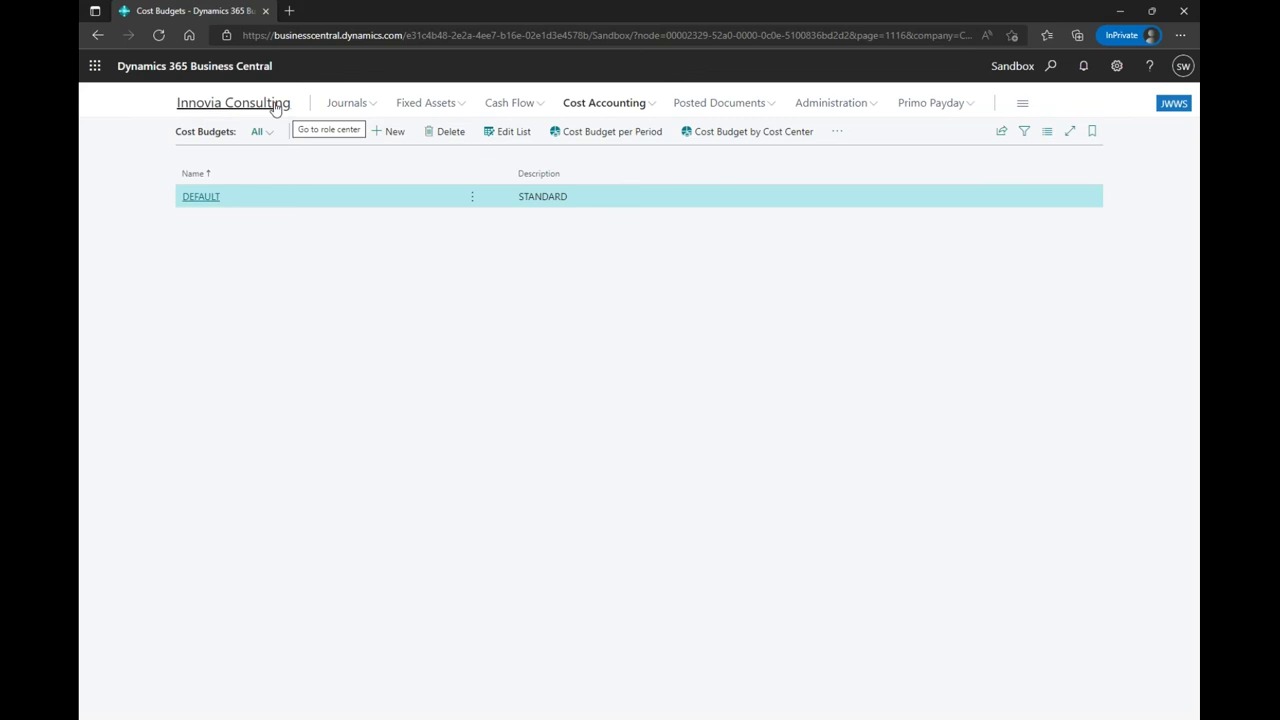
click(276, 106)
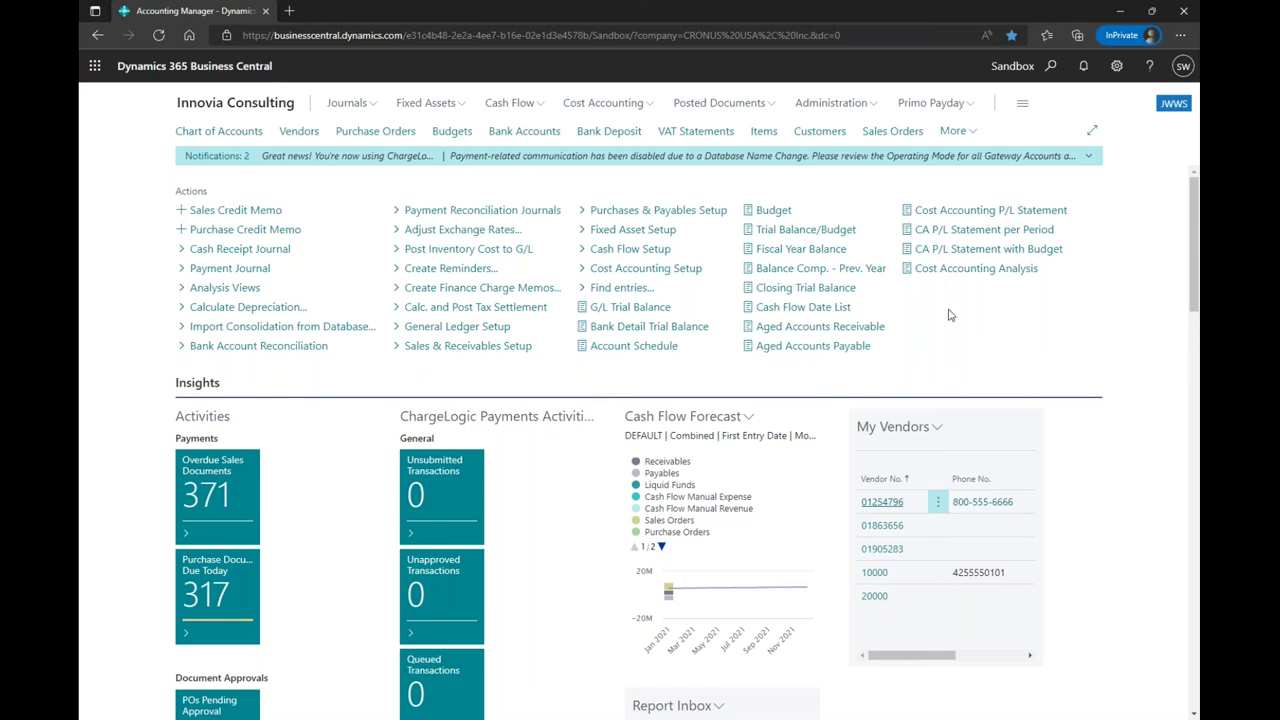
scroll(1075, 356, down, 3)
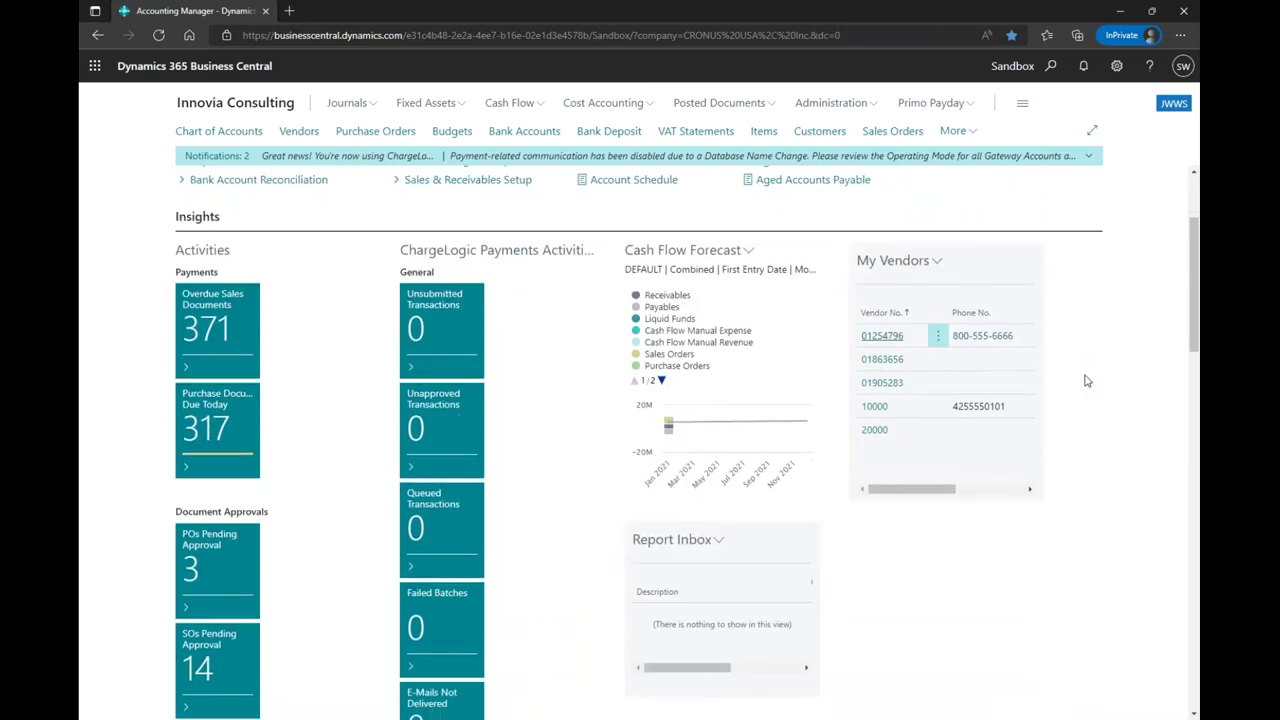
scroll(1070, 435, down, 3)
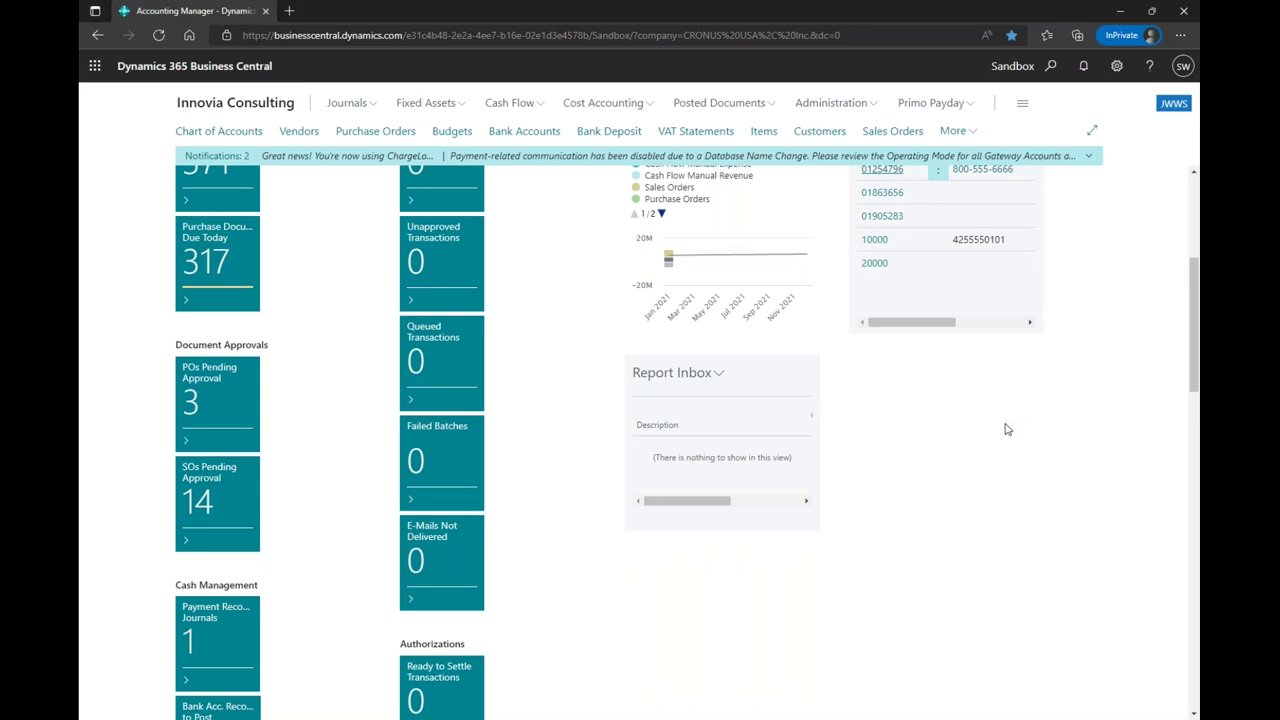
scroll(1005, 429, up, 6)
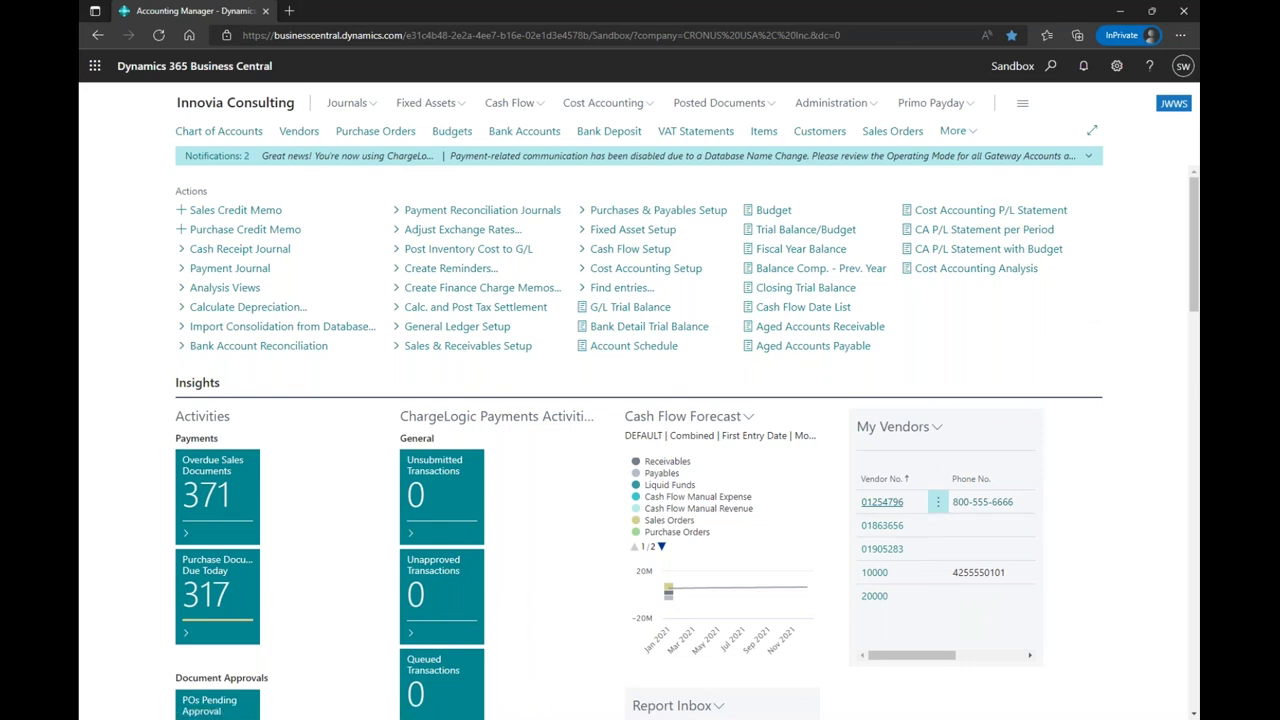
Bring the Chrome presentation window forward and advance from LIVE DEMO to the Any Questions? slide.
mouse_move(570, 719)
click(578, 662)
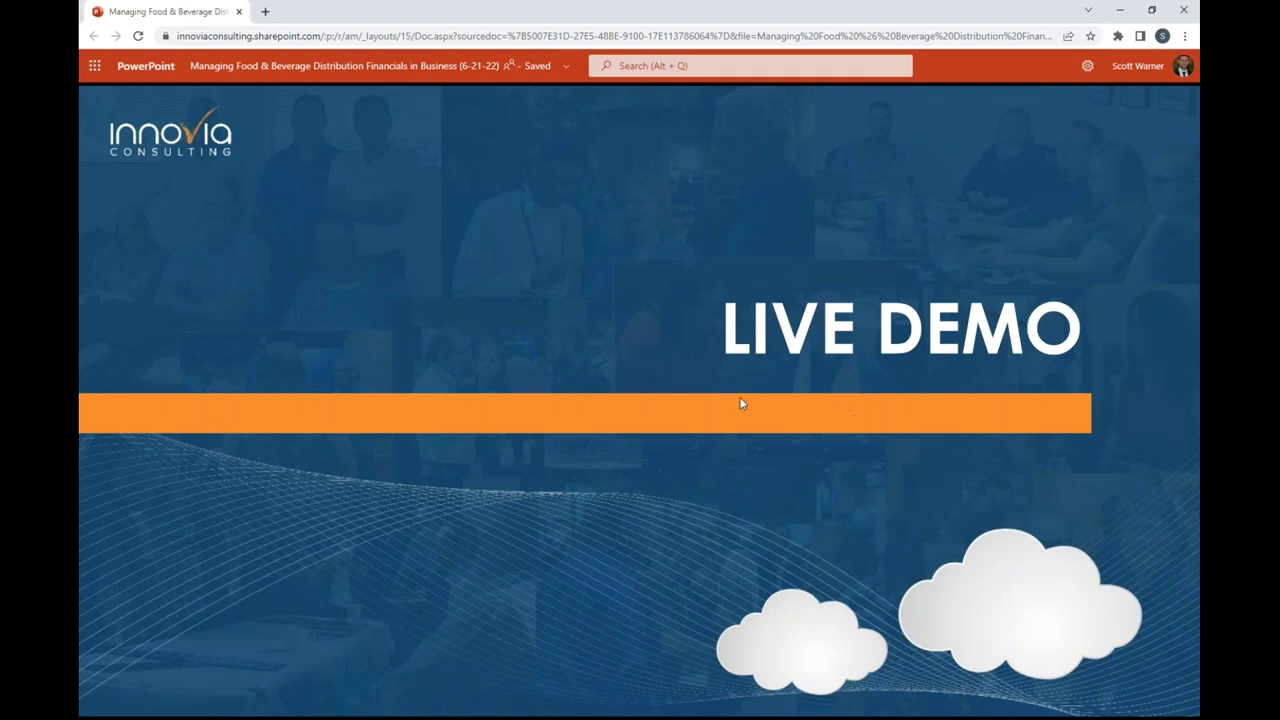
click(847, 408)
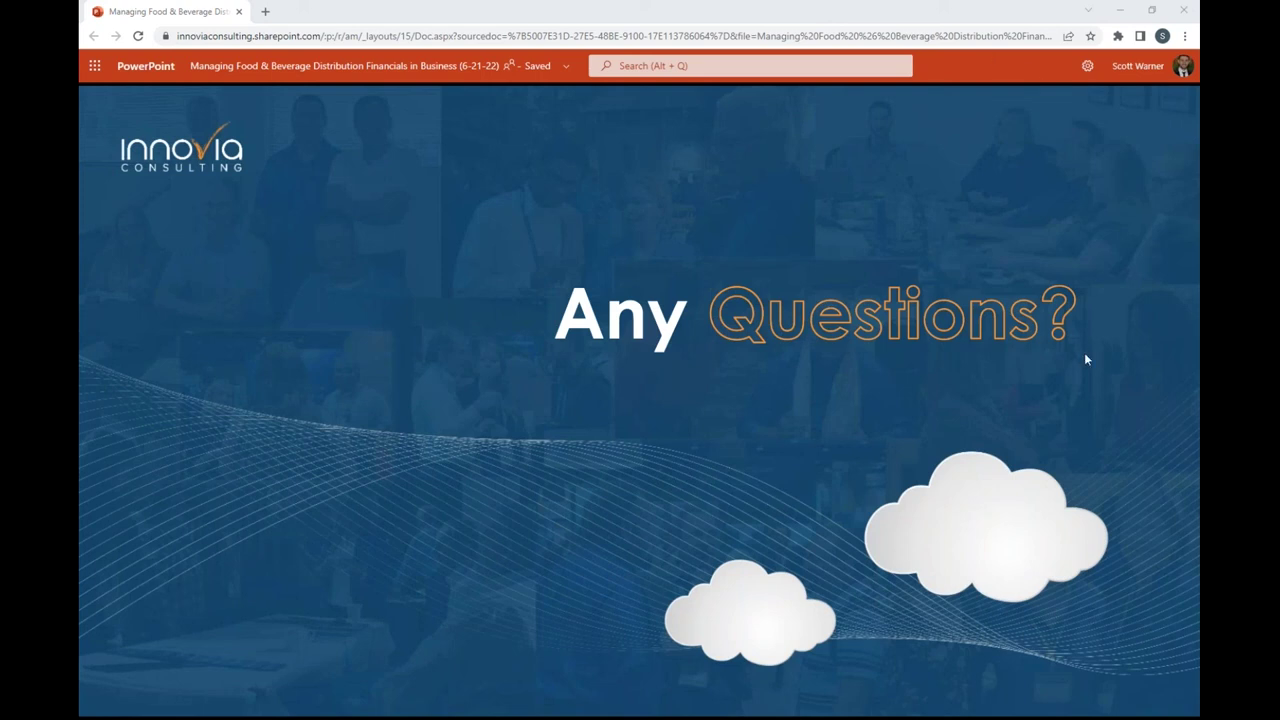
Advance from Any Questions? to the Why Innovia Consulting? slide on partner status and experience.
click(531, 344)
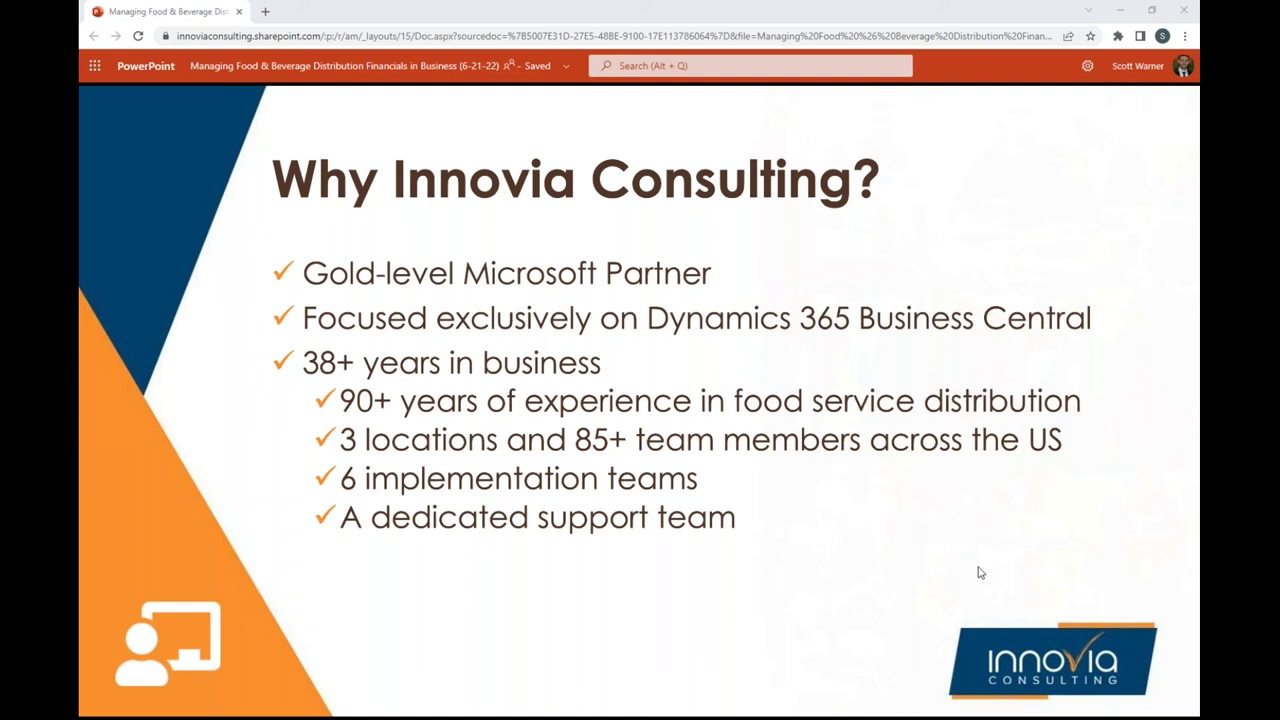
Advance past Our Approach to Customer Care to the Training Workshops + Webinars slide.
click(856, 440)
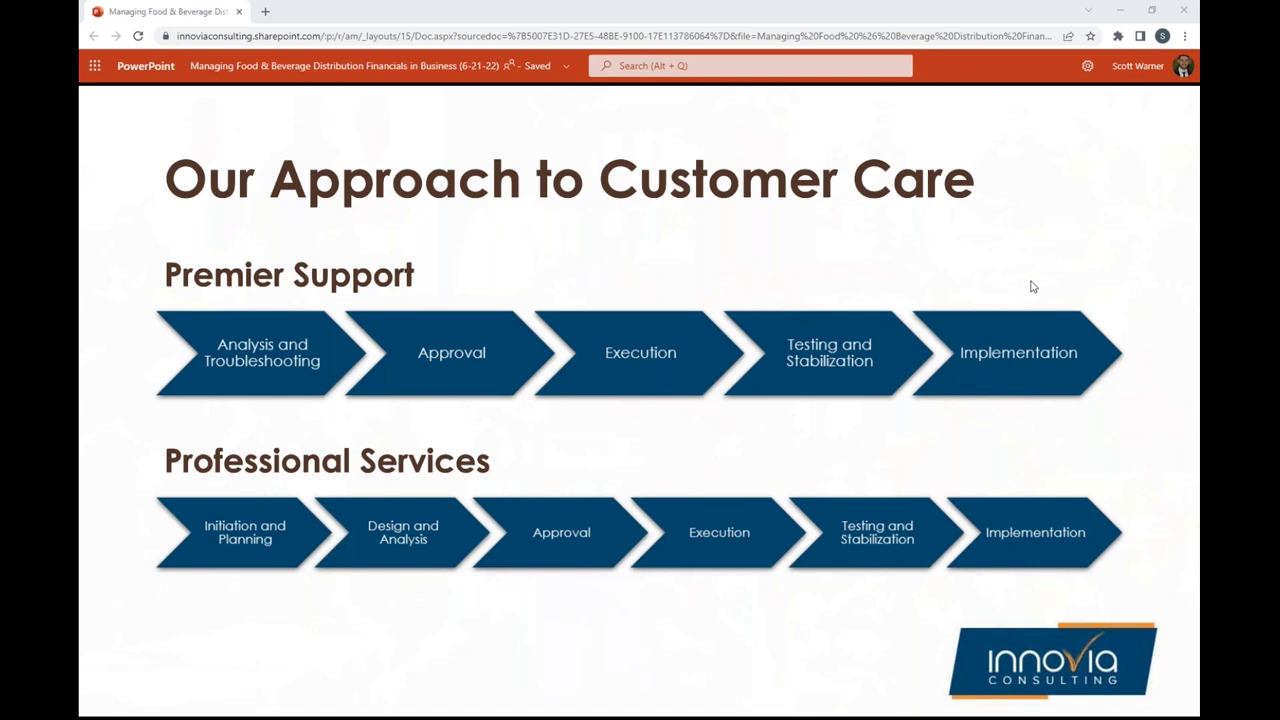
click(982, 343)
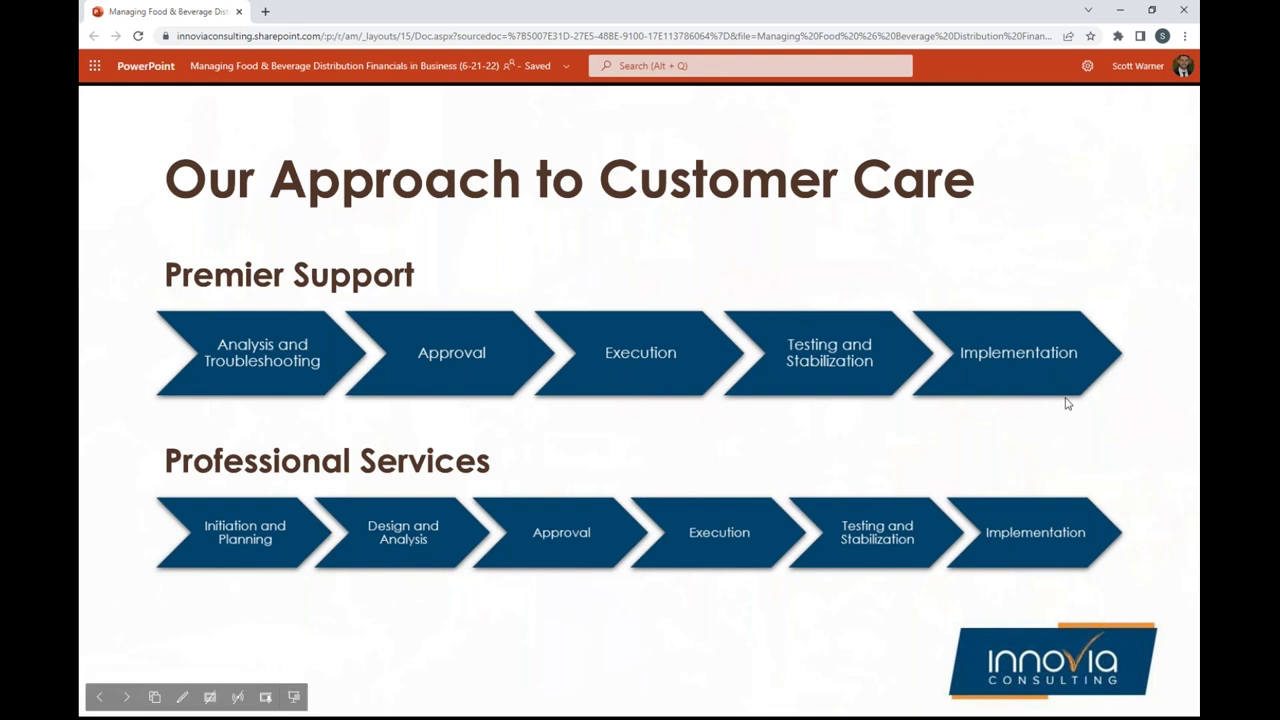
click(1067, 403)
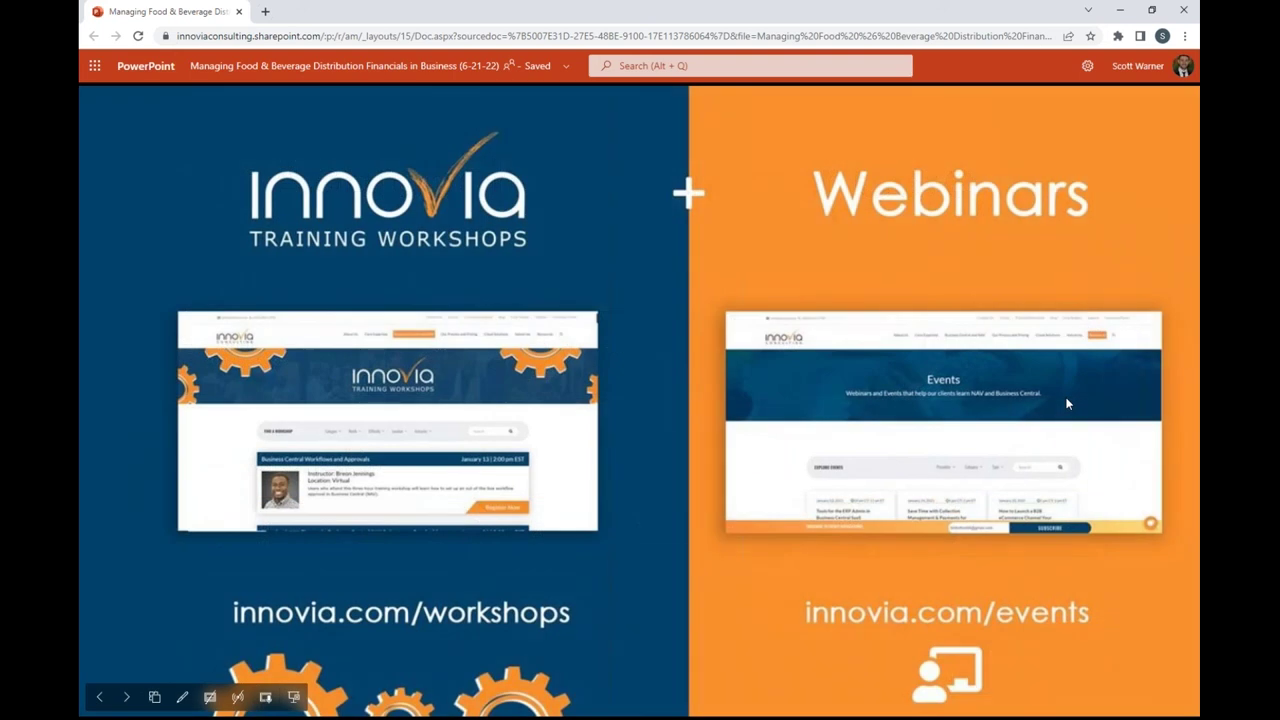
Advance to The Innovia Conversation podcast slide showing innovia.com/podcast.
click(1067, 403)
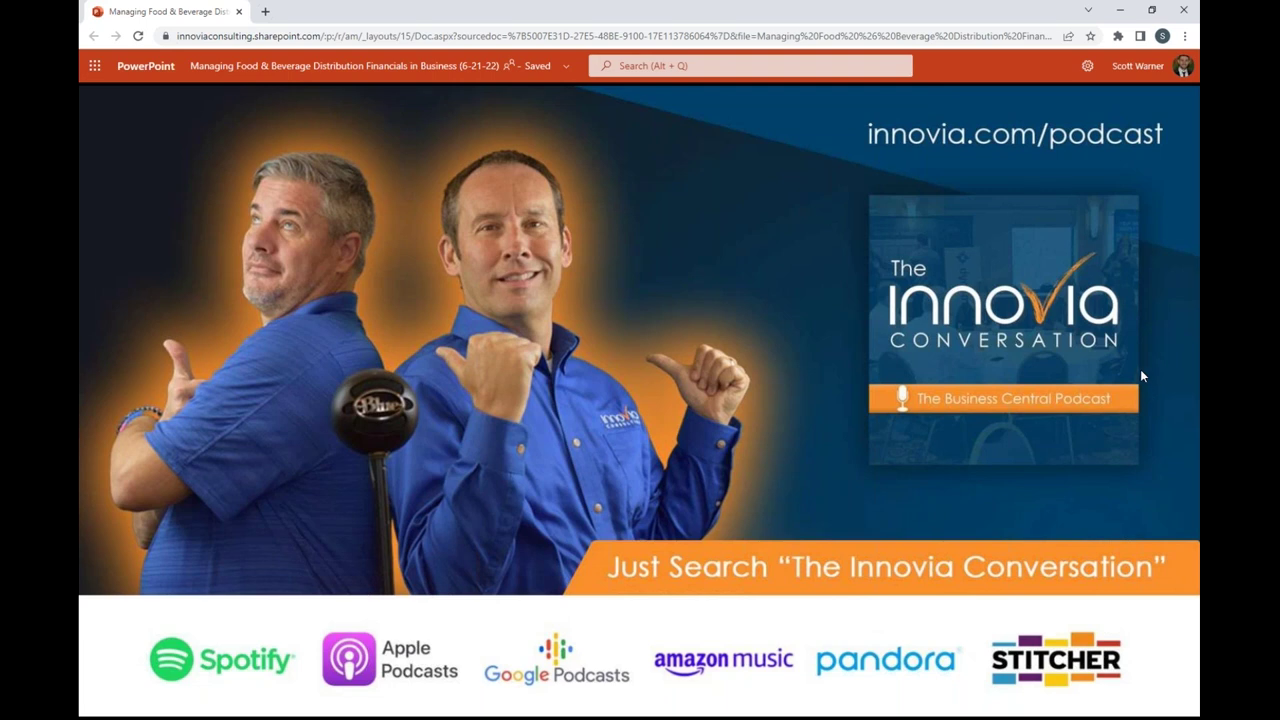
Advance to the final Innovia Consulting "Thanks for Joining Us" slide.
click(1140, 372)
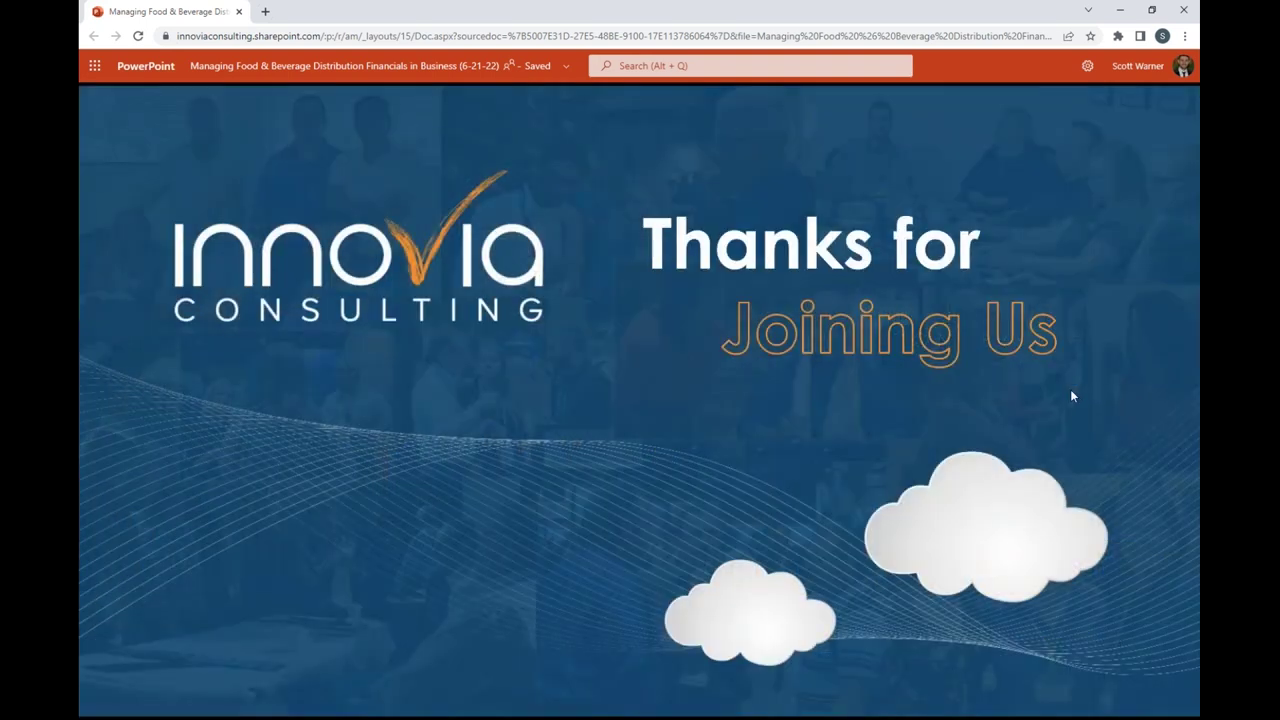